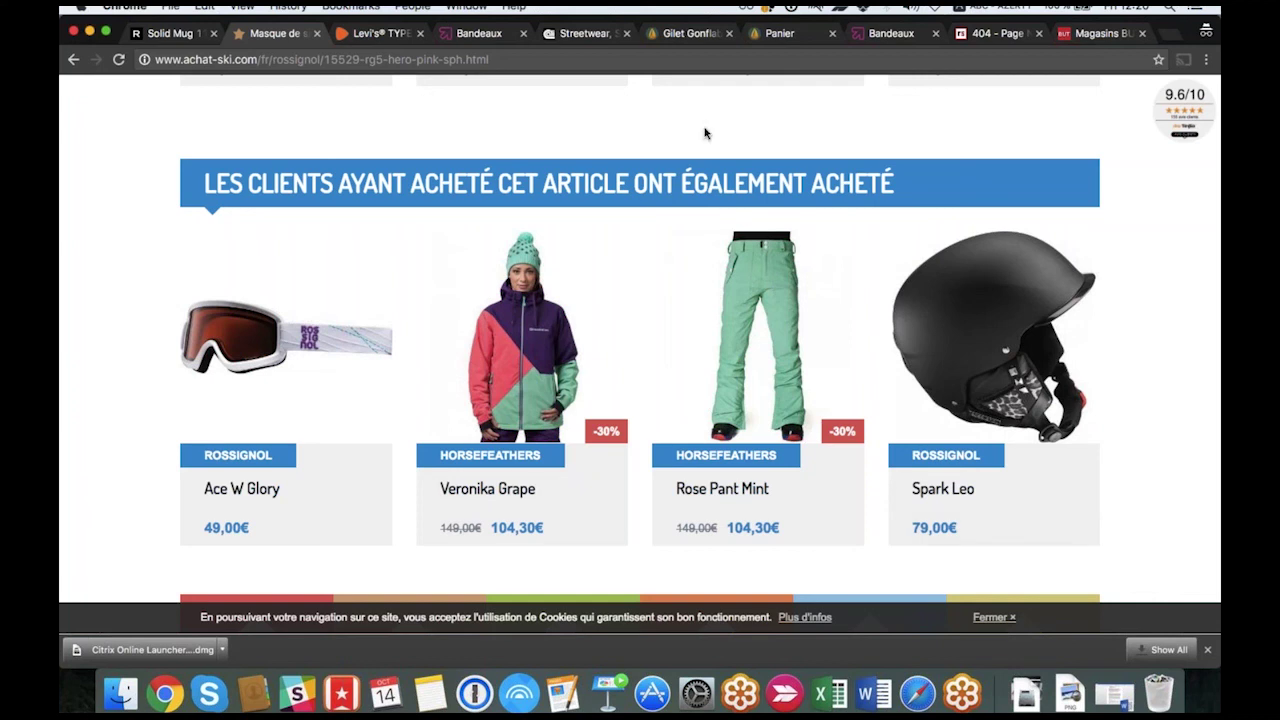
Review the Zalando Levi's TYPE 3 jacket page for its product recommendations and matching items, closing the Zalando Privé pop-up.
{"action": "left_click", "coordinate": [398, 40]}
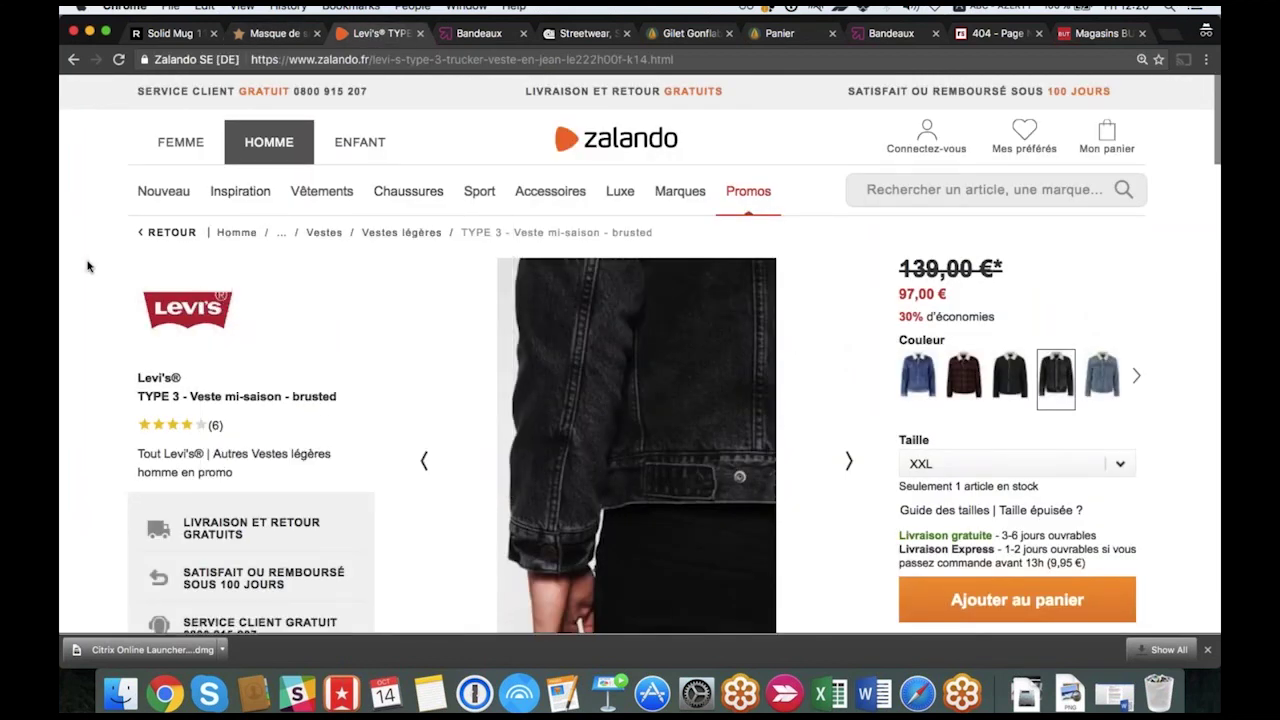
{"action": "scroll", "coordinate": [87, 262], "scroll_direction": "down", "scroll_amount": 2}
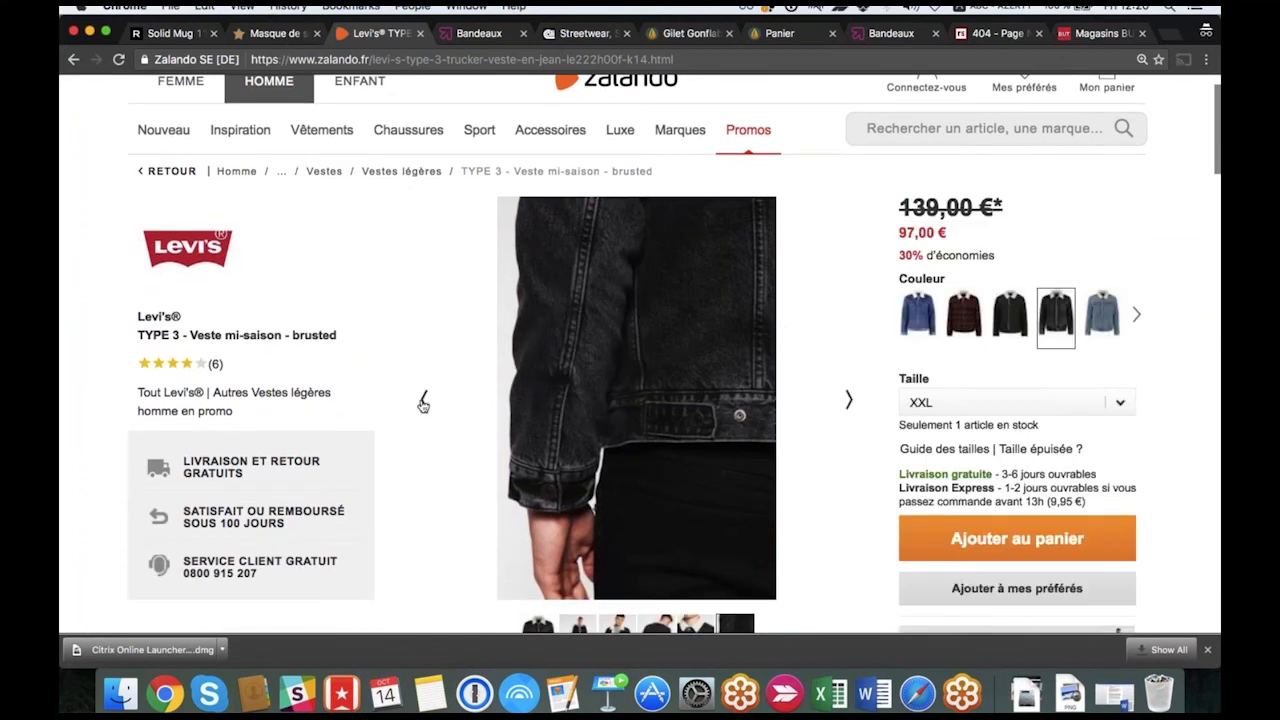
{"action": "left_click", "coordinate": [424, 400]}
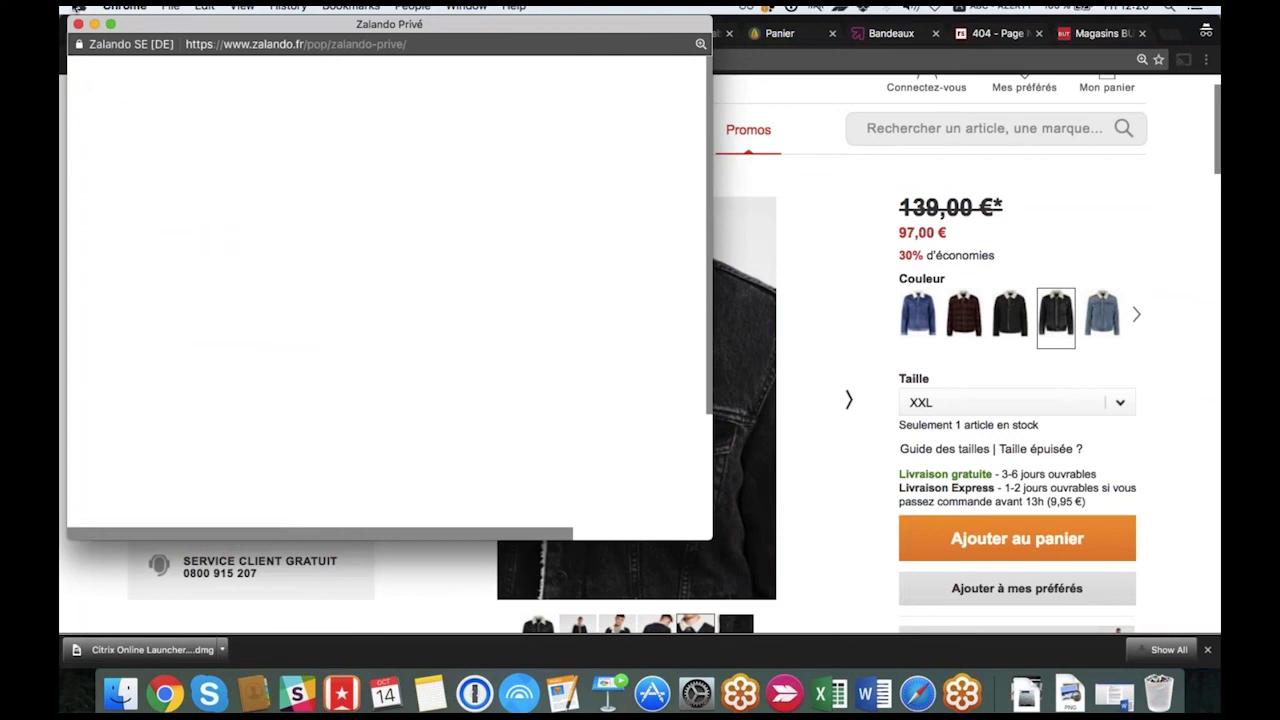
{"action": "left_click", "coordinate": [78, 23]}
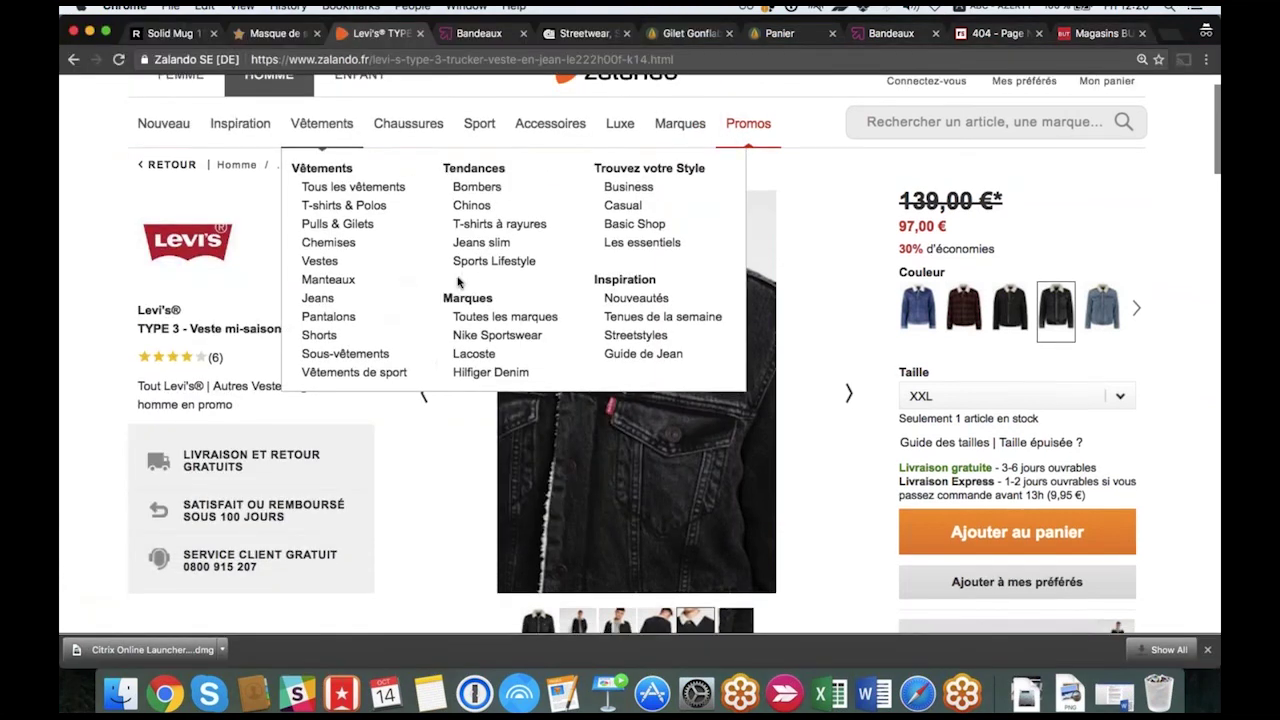
{"action": "scroll", "coordinate": [640, 350], "scroll_direction": "down", "scroll_amount": 2}
{"action": "scroll", "coordinate": [820, 390], "scroll_direction": "down", "scroll_amount": 5}
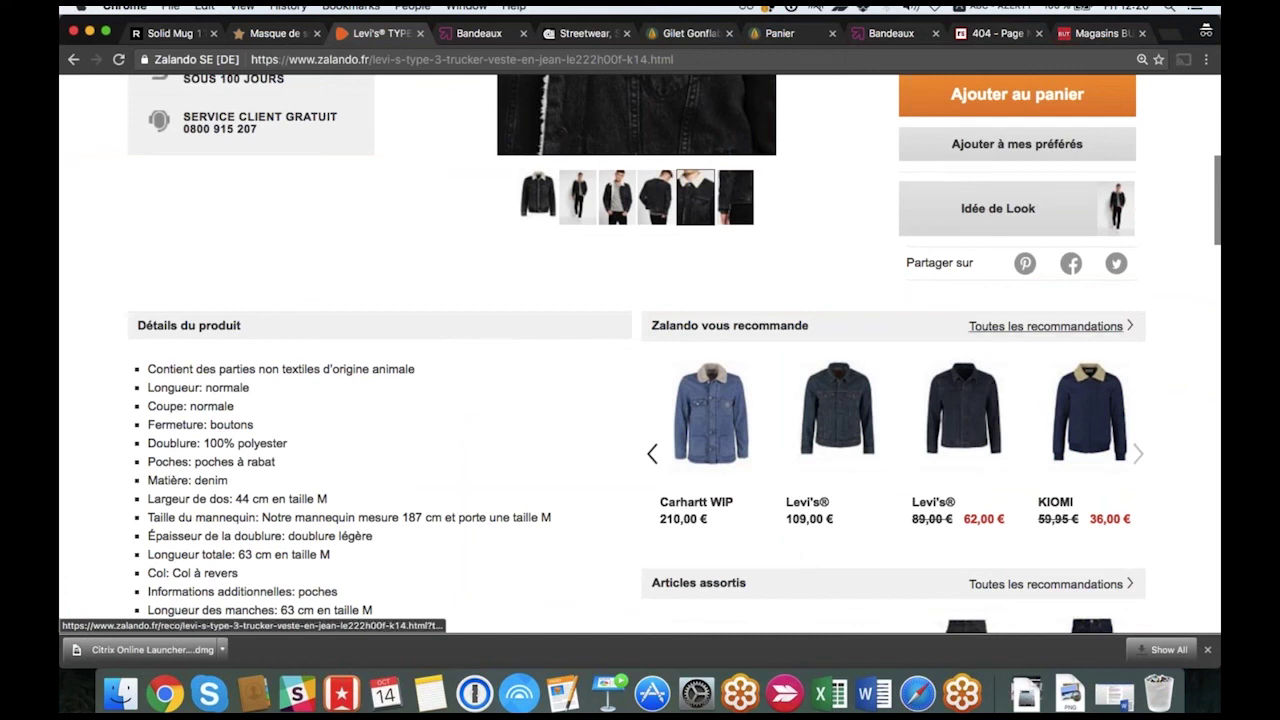
{"action": "scroll", "coordinate": [1050, 325], "scroll_direction": "down", "scroll_amount": 3}
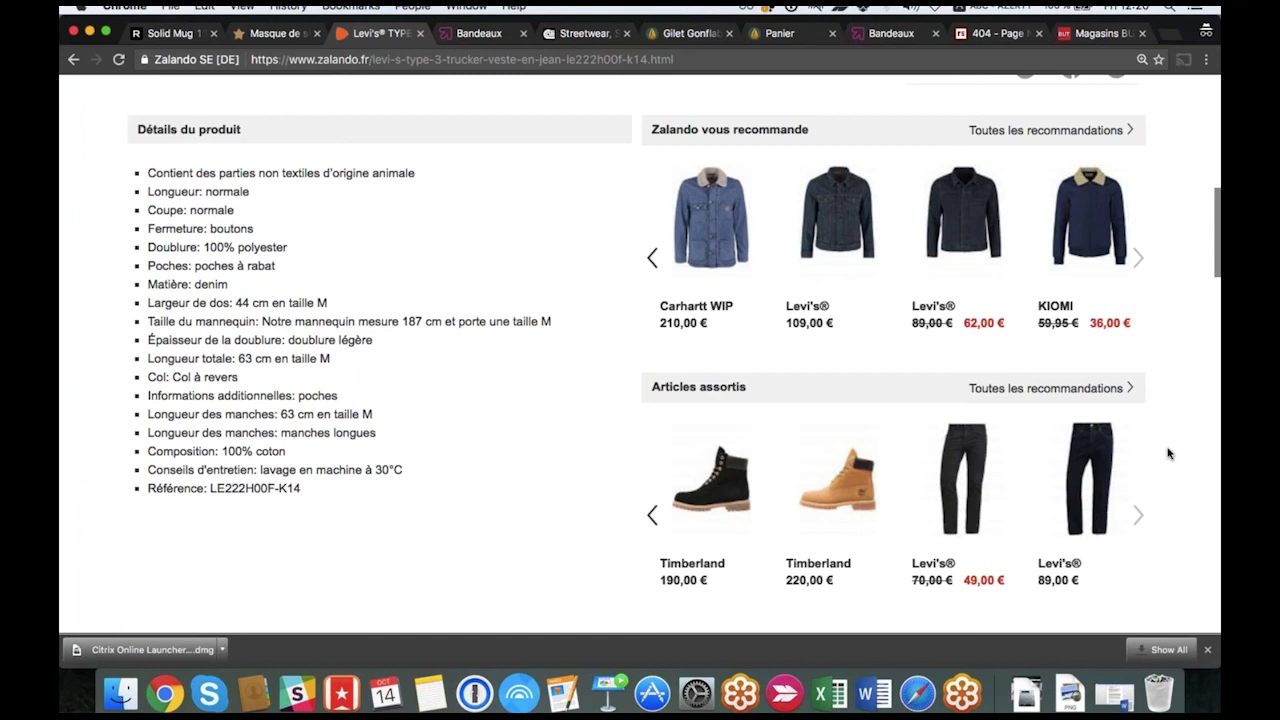
Switch to the Nosto recommendations list and open the product page recommendation "D'autres ont aussi acheté" for editing.
{"action": "left_click", "coordinate": [499, 36]}
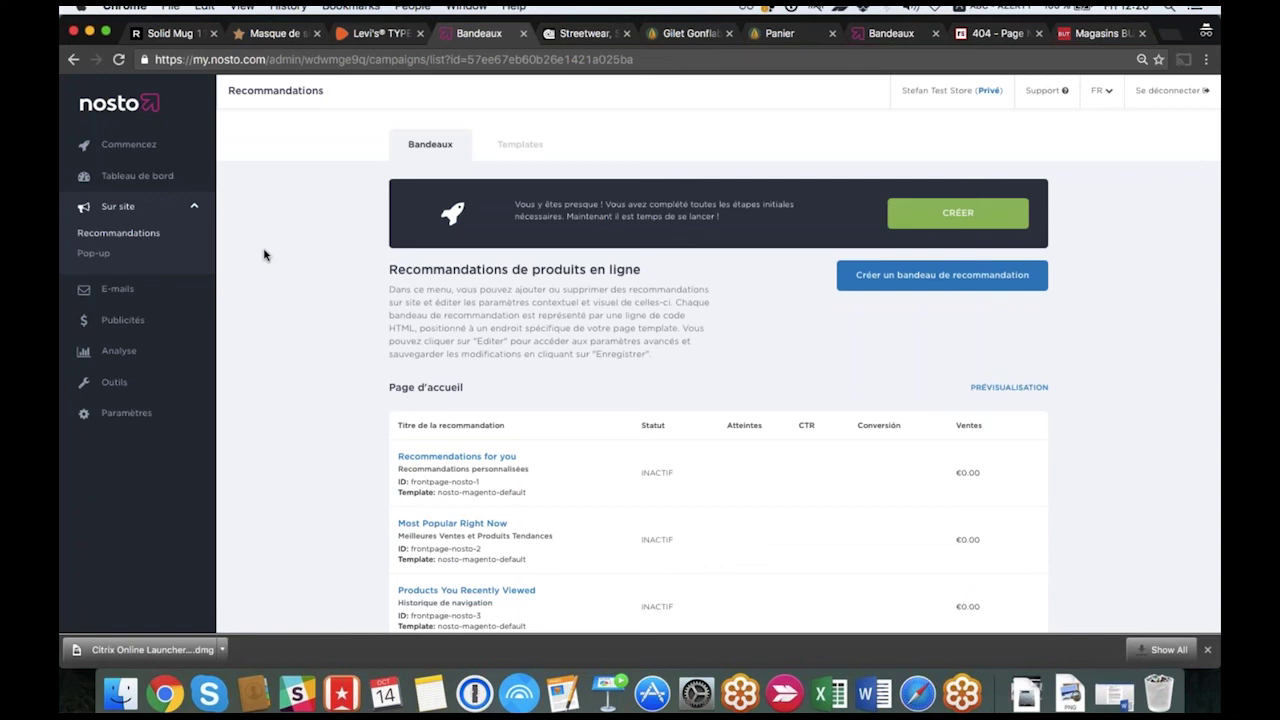
{"action": "scroll", "coordinate": [264, 255], "scroll_direction": "down", "scroll_amount": 1}
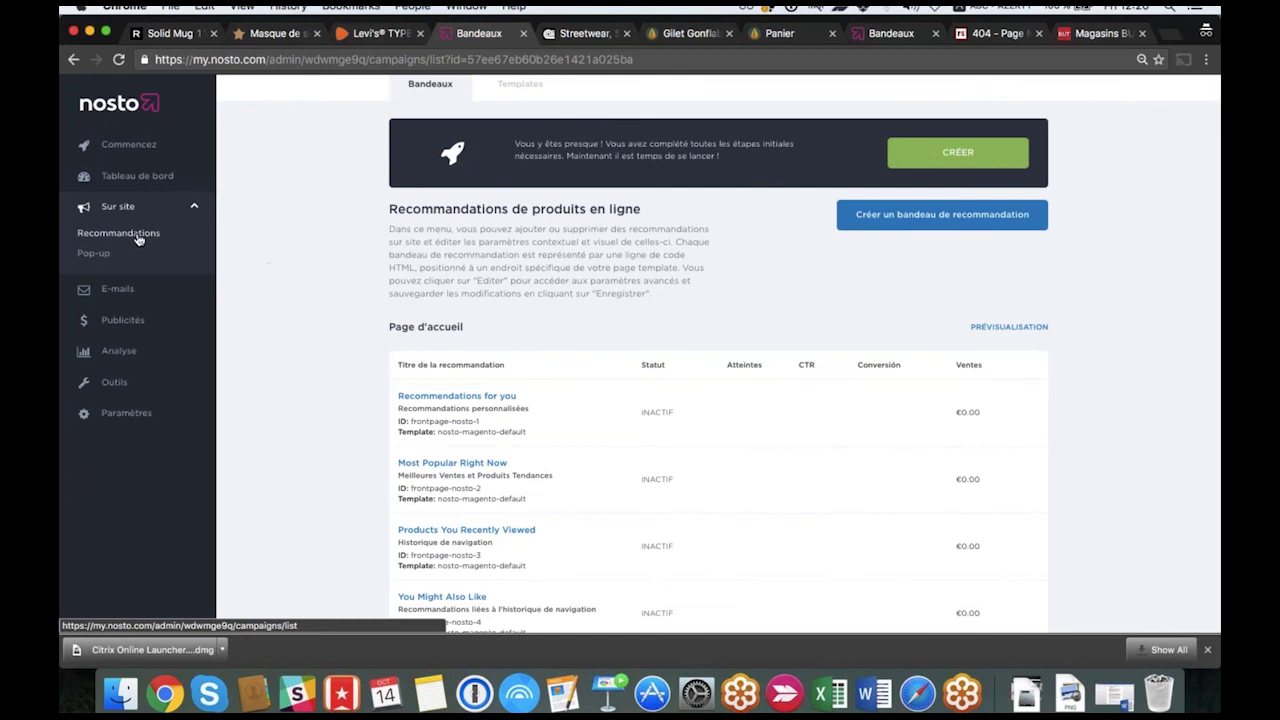
{"action": "scroll", "coordinate": [270, 285], "scroll_direction": "down", "scroll_amount": 3}
{"action": "scroll", "coordinate": [270, 285], "scroll_direction": "down", "scroll_amount": 10}
{"action": "scroll", "coordinate": [270, 285], "scroll_direction": "down", "scroll_amount": 3}
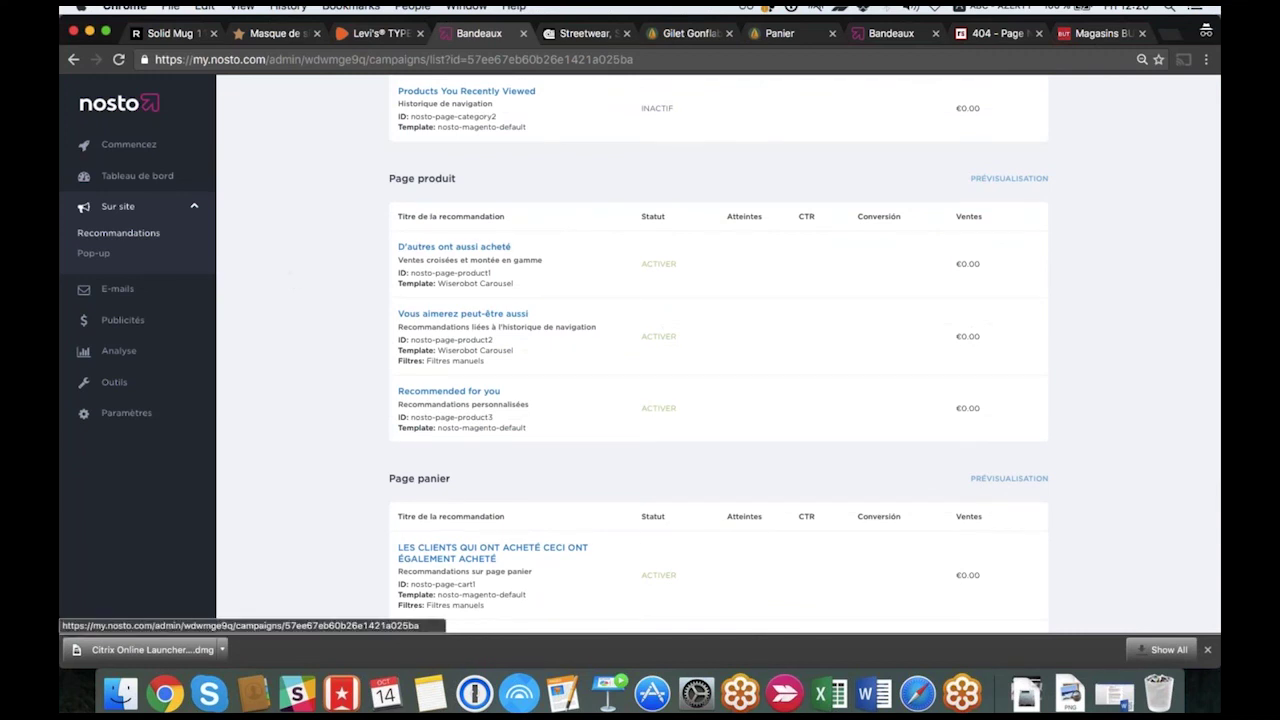
{"action": "left_click", "coordinate": [501, 248]}
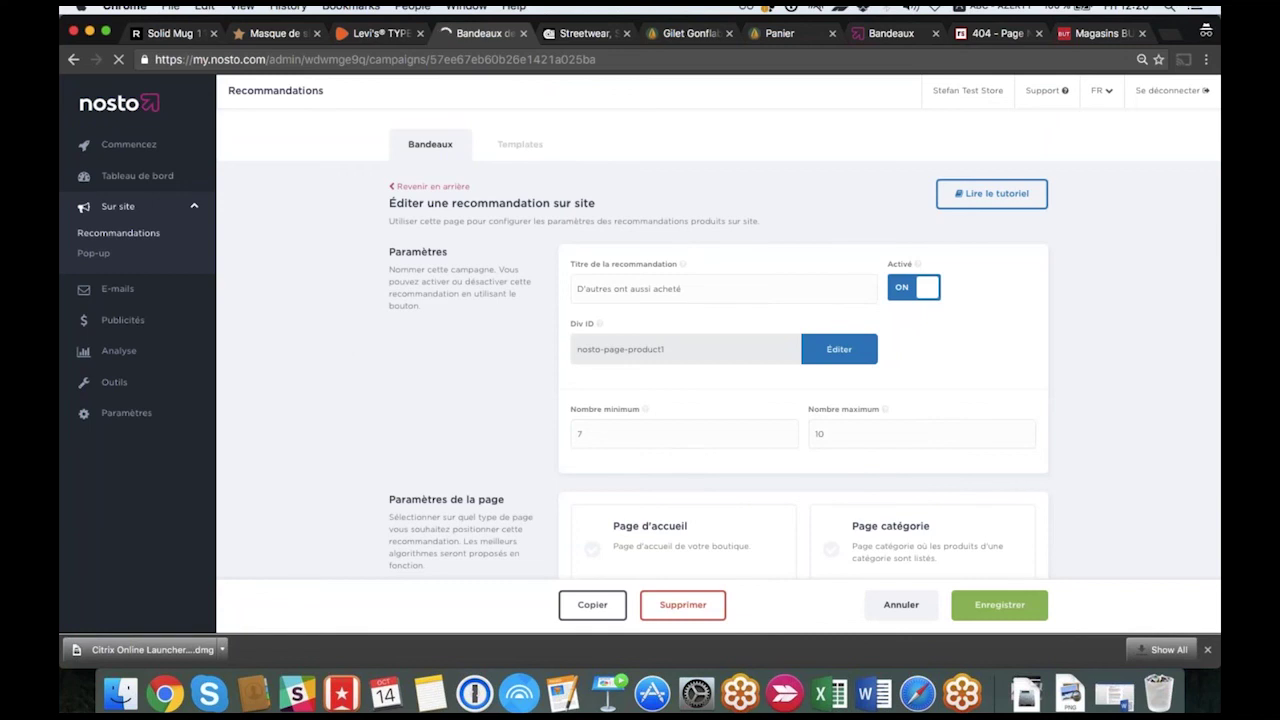
Set the recommendation's relation type to "Vus ensembles (intelligent)".
{"action": "scroll", "coordinate": [412, 397], "scroll_direction": "down", "scroll_amount": 5}
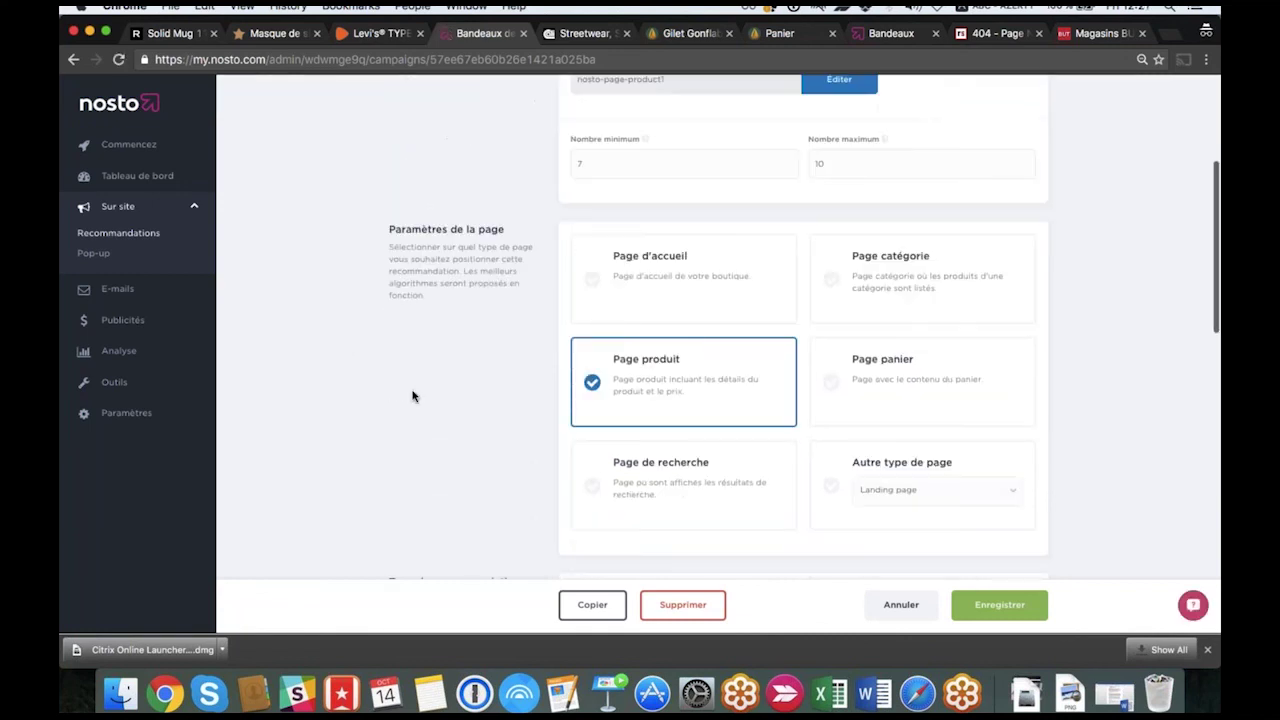
{"action": "scroll", "coordinate": [610, 363], "scroll_direction": "down", "scroll_amount": 5}
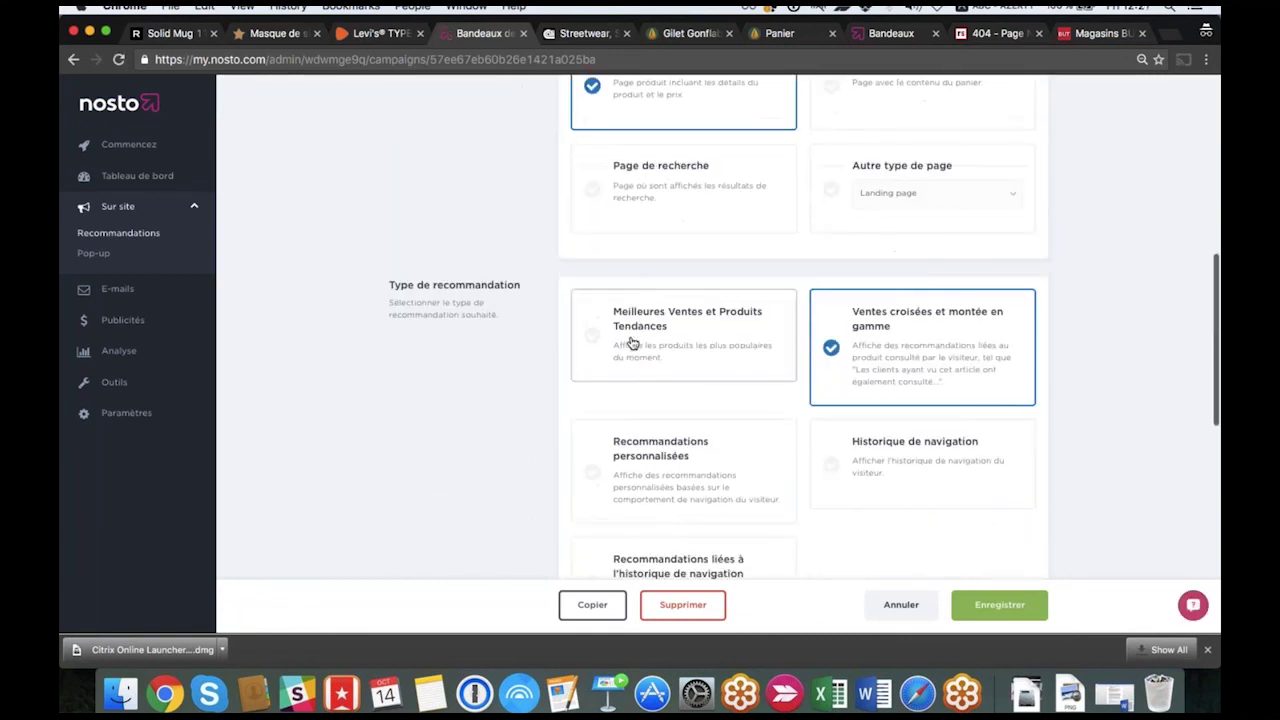
{"action": "scroll", "coordinate": [886, 337], "scroll_direction": "down", "scroll_amount": 7}
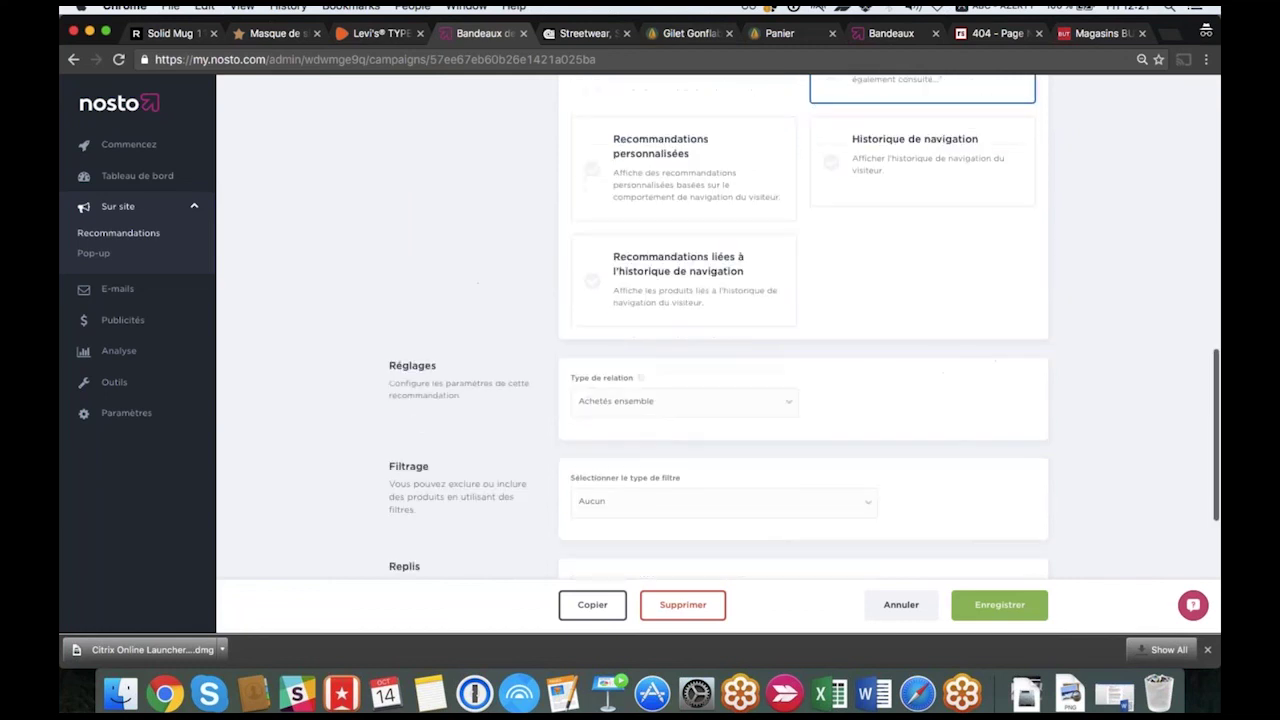
{"action": "left_click", "coordinate": [776, 291]}
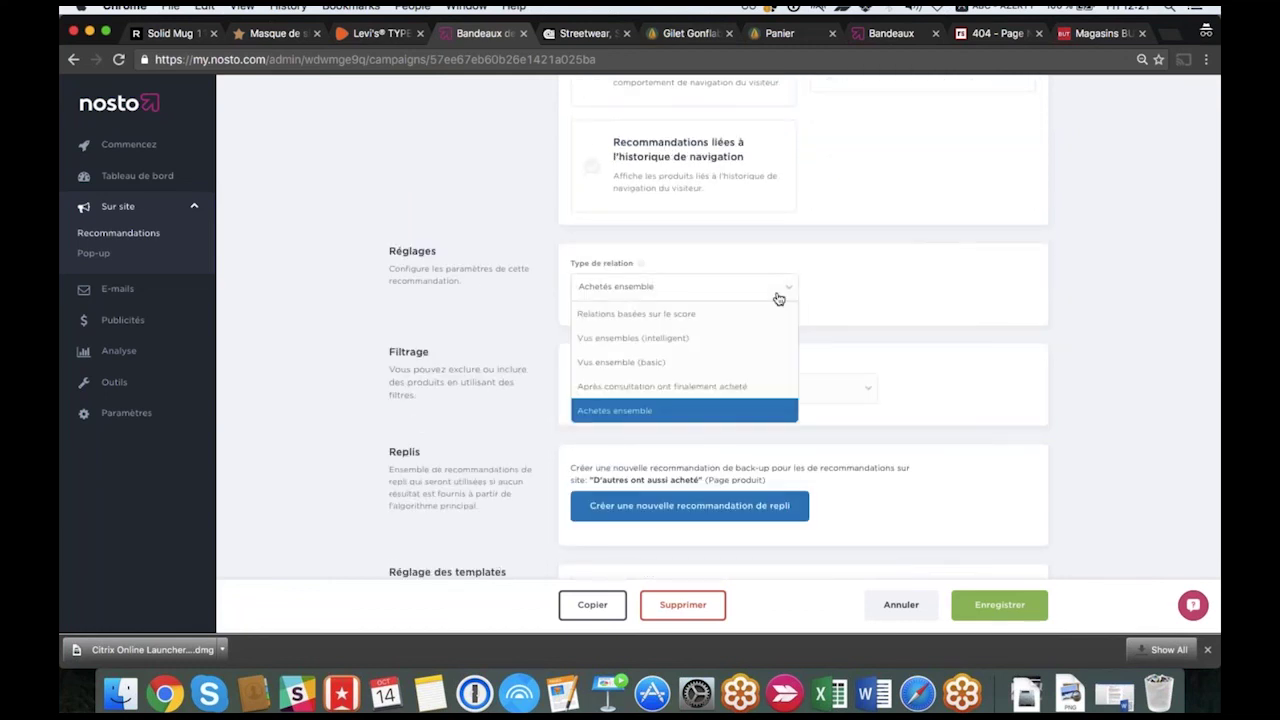
{"action": "left_click", "coordinate": [745, 338]}
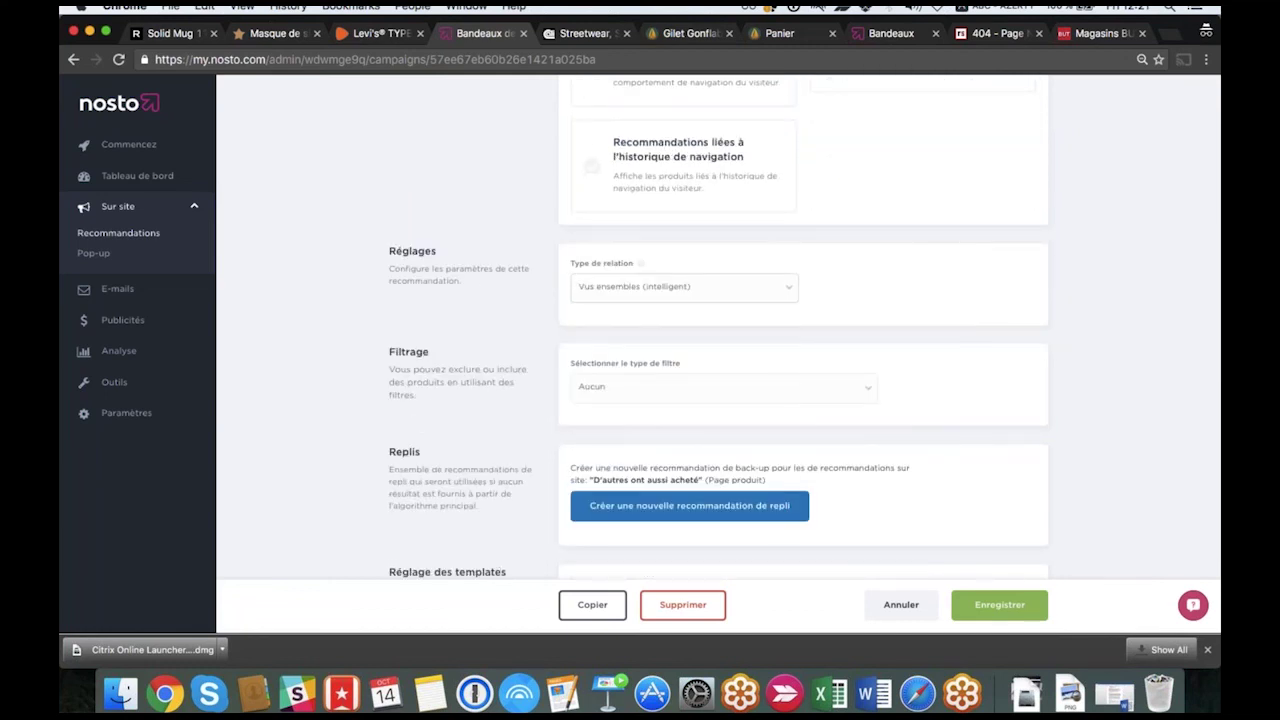
Set the filter type to "Exclure ou inclure des produits" and activate the category filter for included products, expanding its settings.
{"action": "left_click", "coordinate": [752, 377]}
{"action": "left_click", "coordinate": [702, 436]}
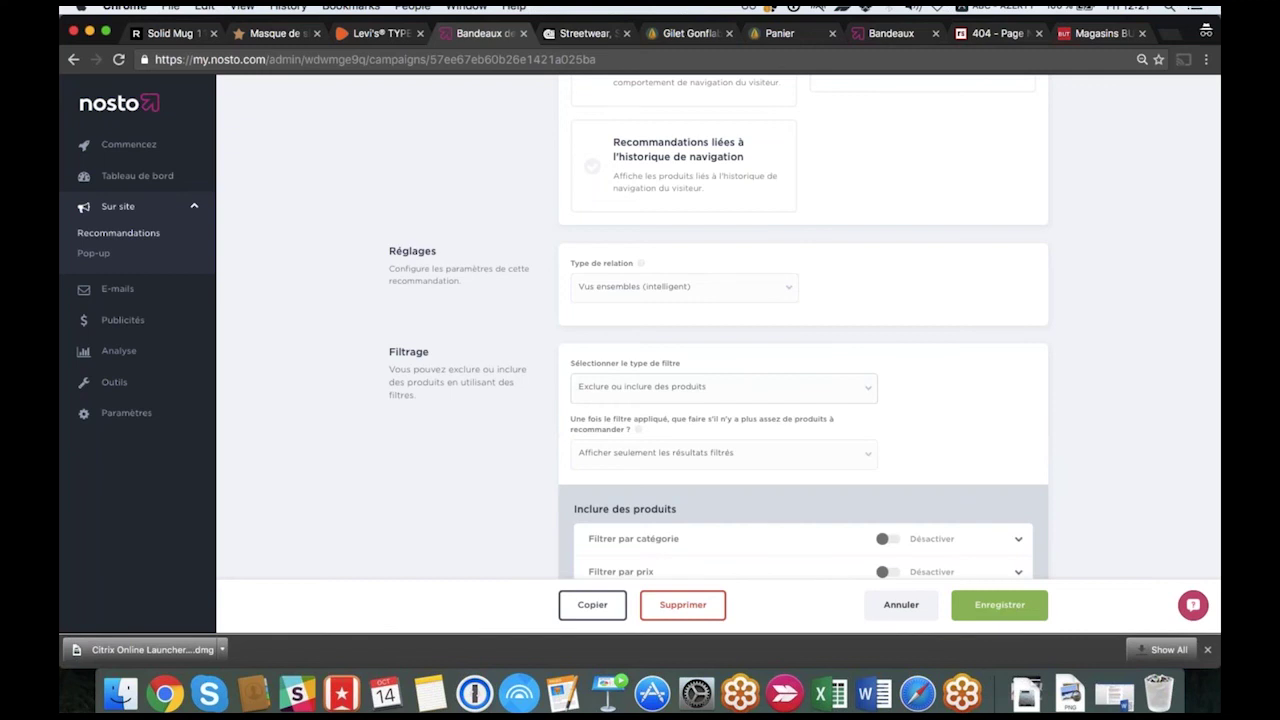
{"action": "scroll", "coordinate": [878, 441], "scroll_direction": "down", "scroll_amount": 3}
{"action": "left_click", "coordinate": [886, 427]}
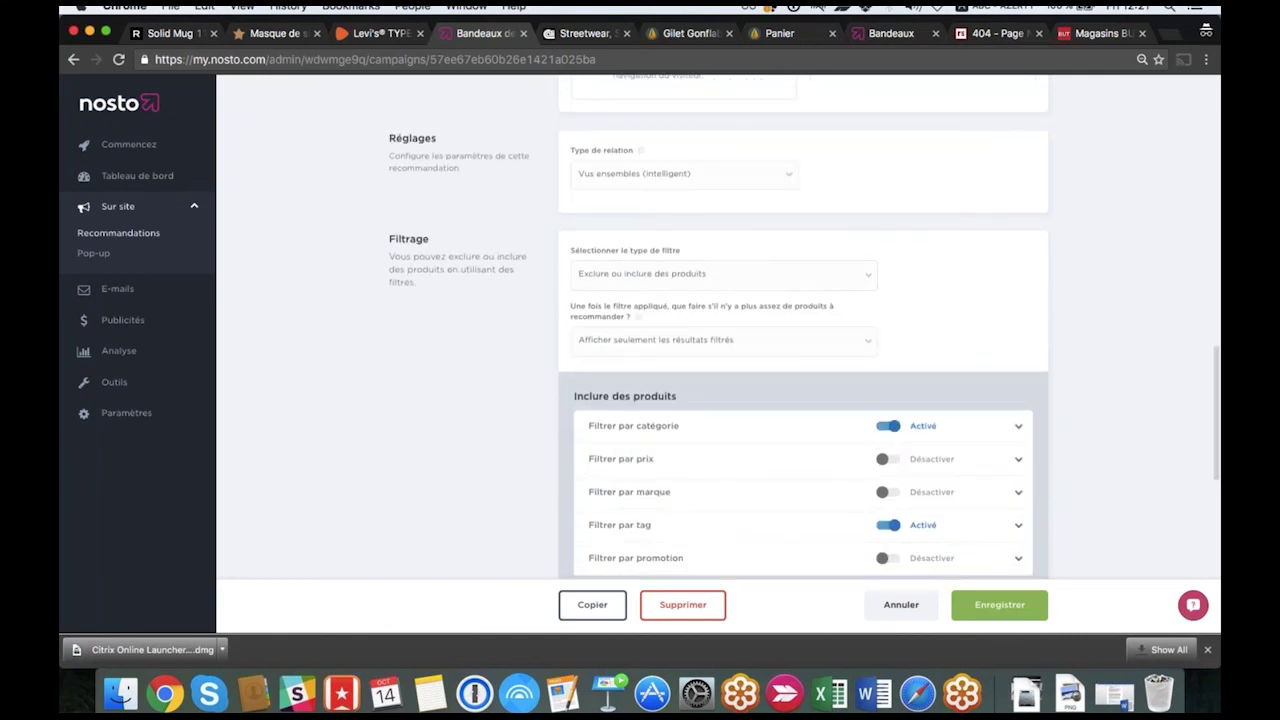
{"action": "left_click", "coordinate": [1017, 426]}
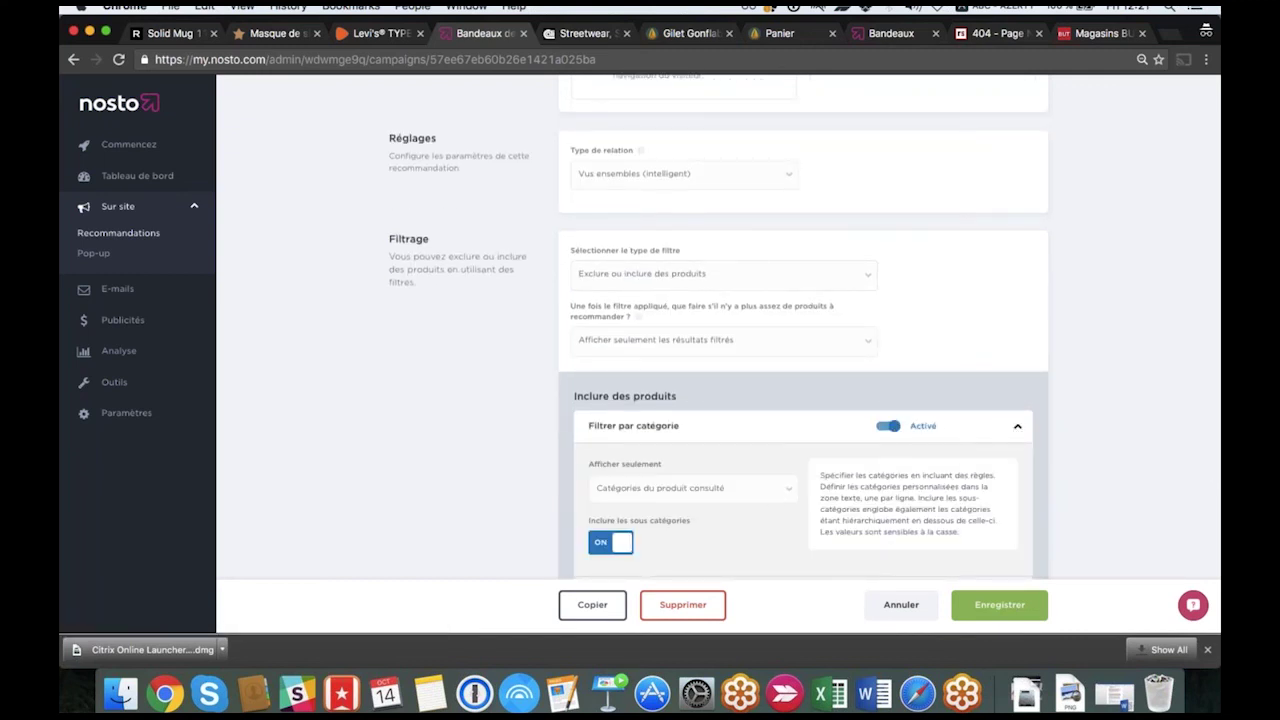
{"action": "scroll", "coordinate": [537, 457], "scroll_direction": "down", "scroll_amount": 1}
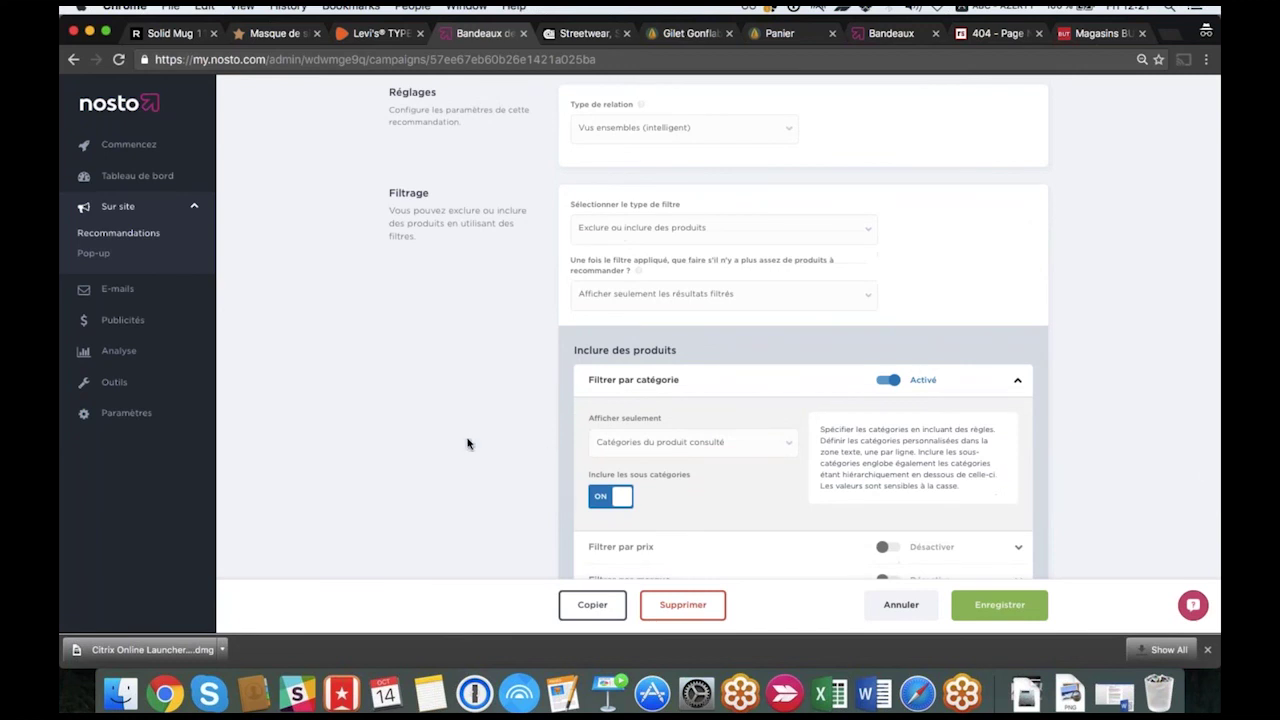
{"action": "scroll", "coordinate": [467, 443], "scroll_direction": "down", "scroll_amount": 3}
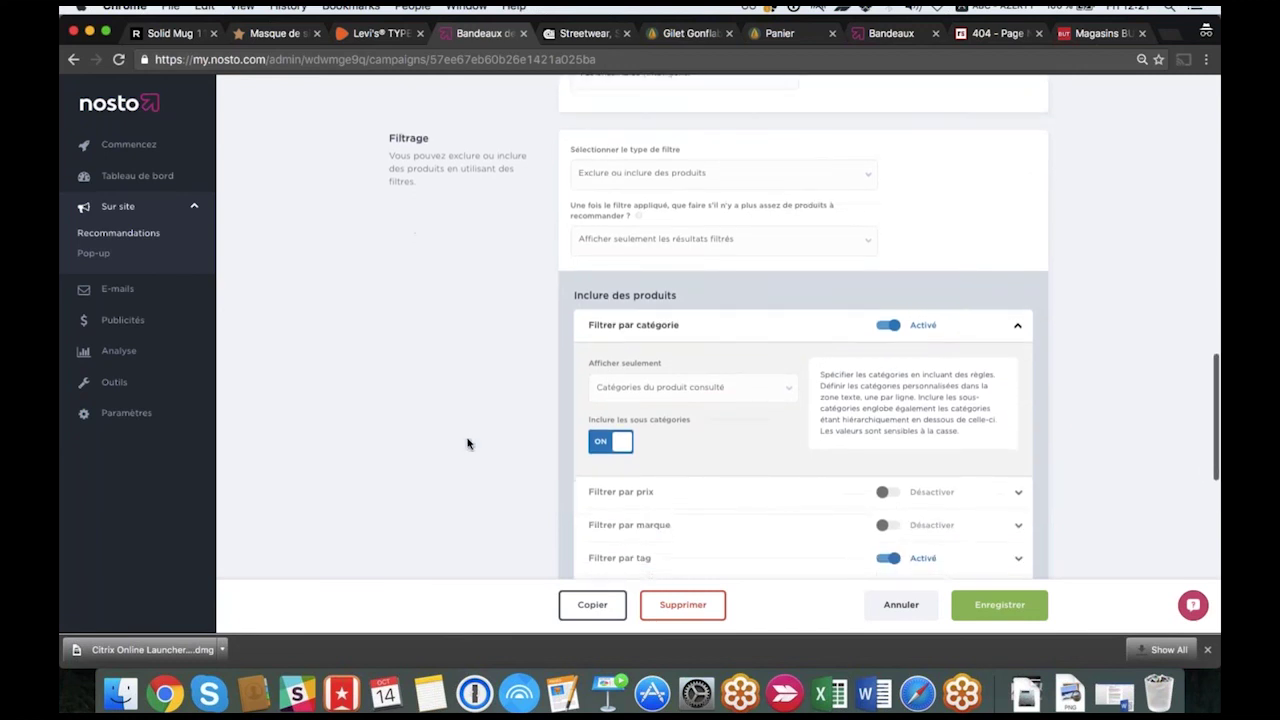
Deactivate the tag filter for included products and activate the price filter with a minimum of -30%.
{"action": "left_click", "coordinate": [888, 480]}
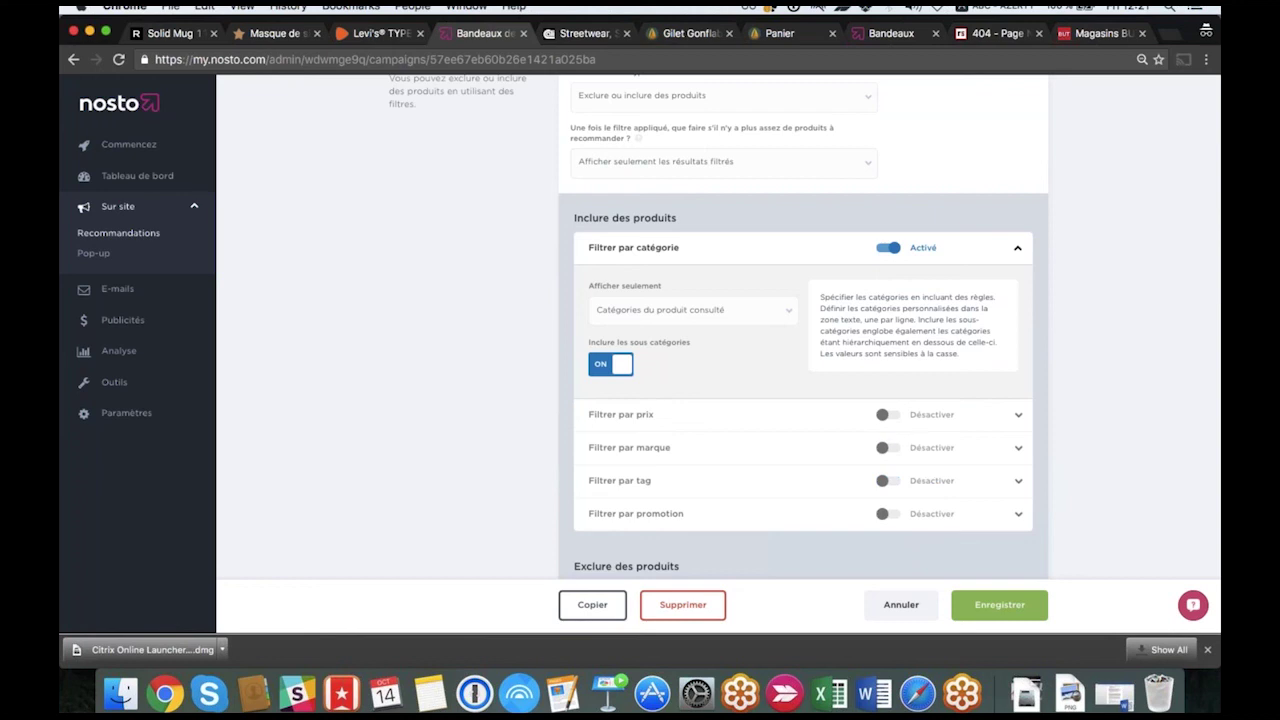
{"action": "left_click", "coordinate": [888, 414]}
{"action": "left_click", "coordinate": [1017, 414]}
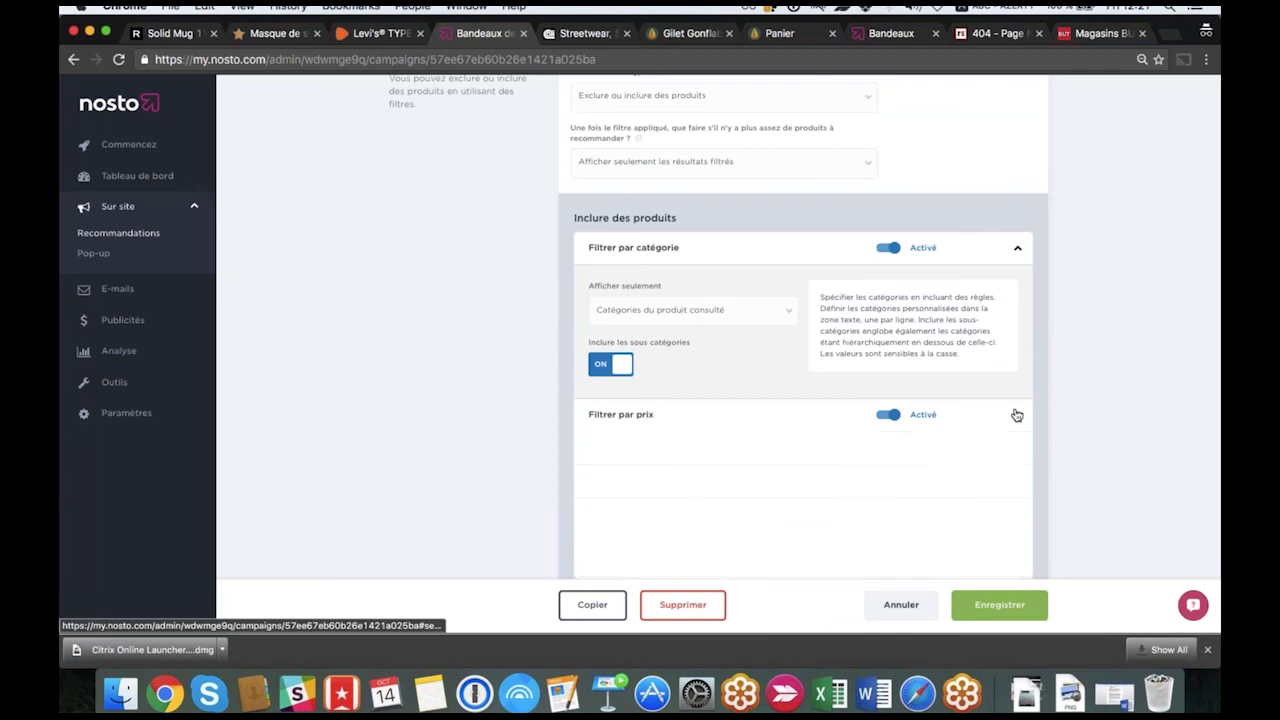
{"action": "type", "text": "-30%"}
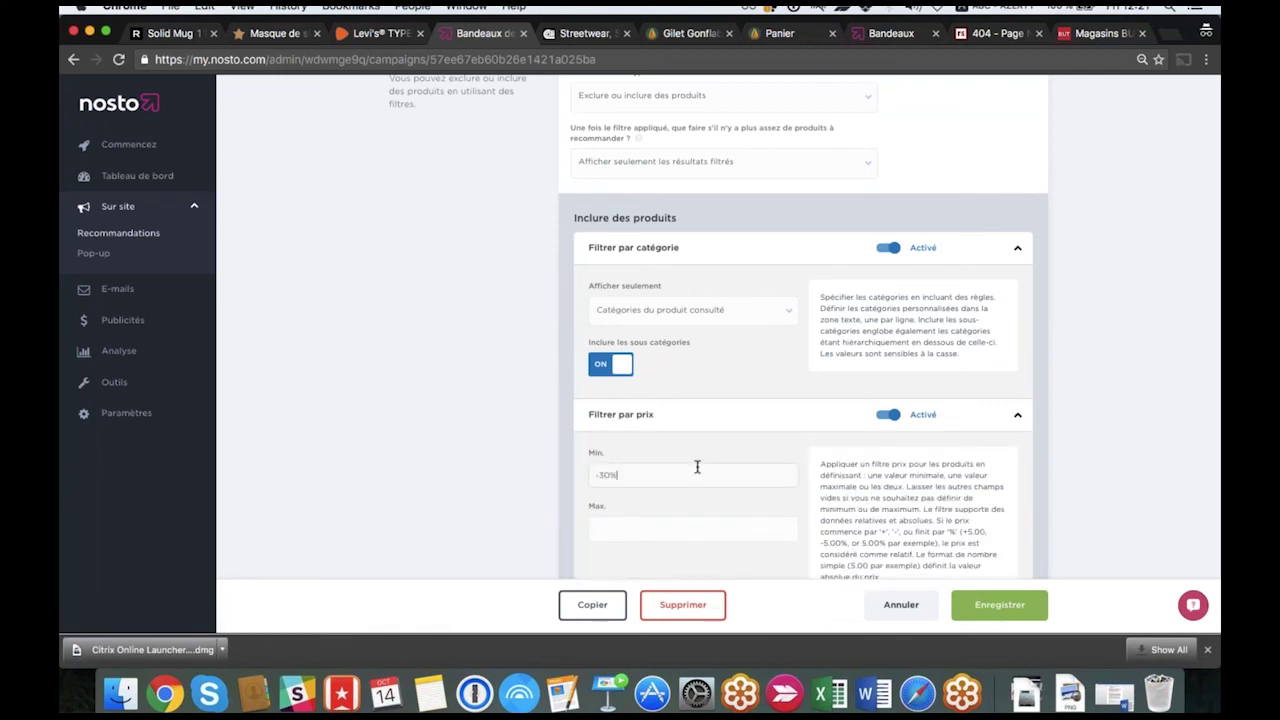
{"action": "scroll", "coordinate": [340, 505], "scroll_direction": "down", "scroll_amount": 2}
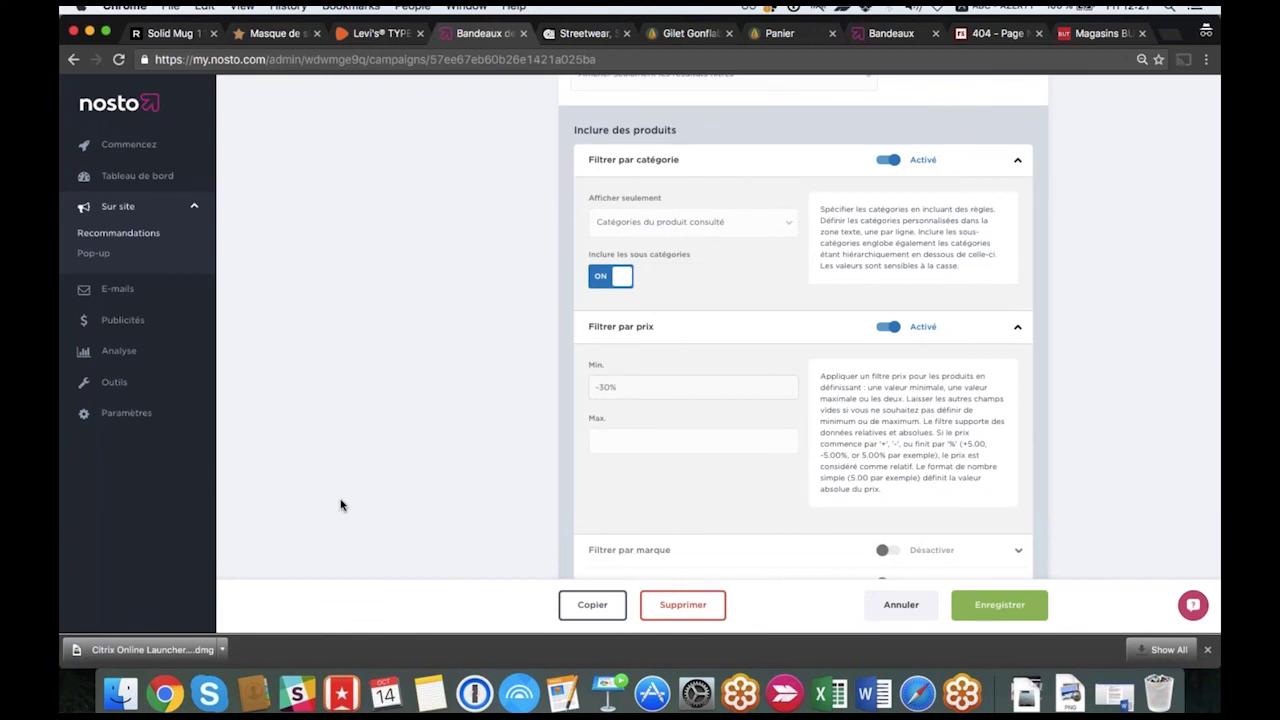
{"action": "scroll", "coordinate": [340, 505], "scroll_direction": "down", "scroll_amount": 1}
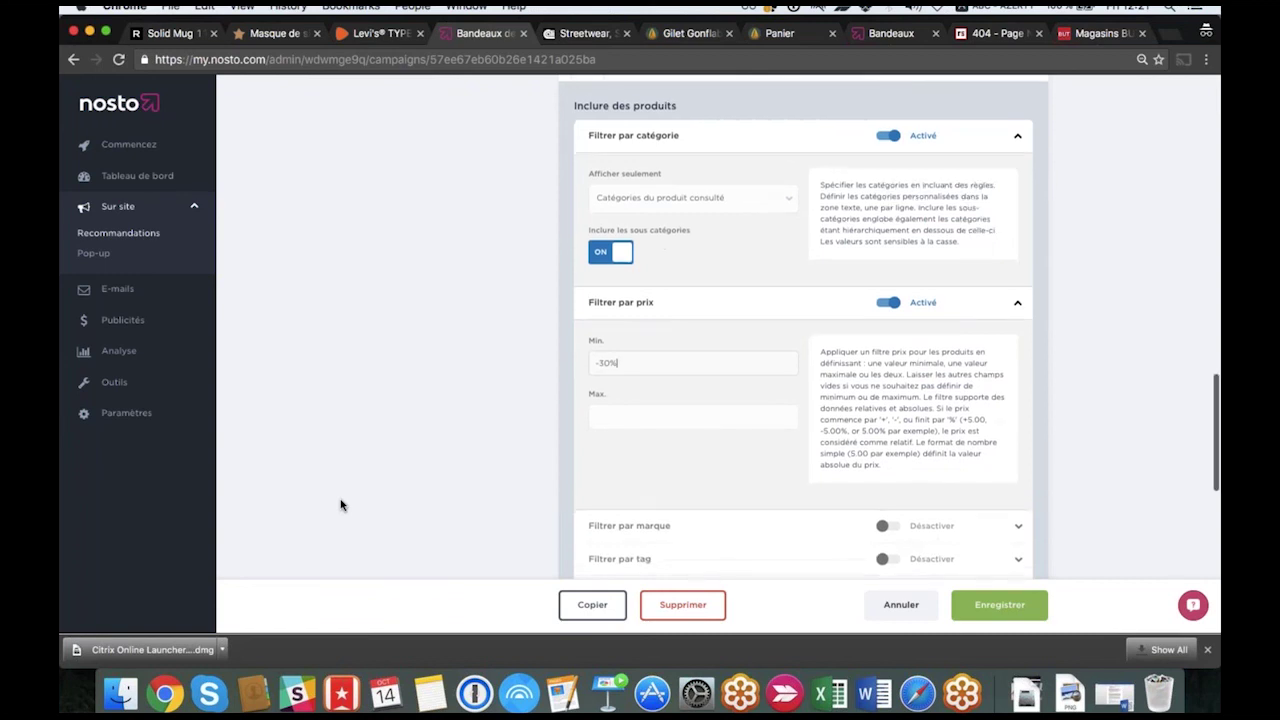
Set the category filter for included products to show only "Catégories personnalisées".
{"action": "scroll", "coordinate": [391, 397], "scroll_direction": "up", "scroll_amount": 10}
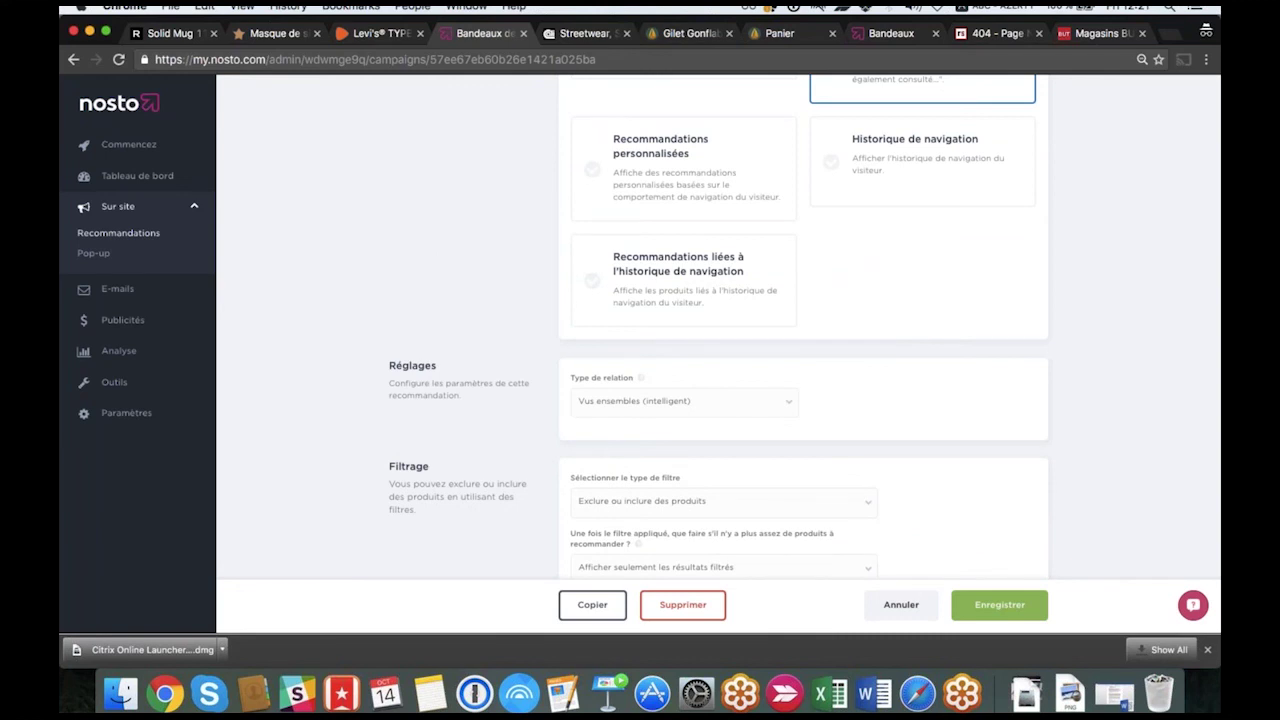
{"action": "scroll", "coordinate": [785, 418], "scroll_direction": "down", "scroll_amount": 6}
{"action": "left_click", "coordinate": [783, 428]}
{"action": "left_click", "coordinate": [700, 502]}
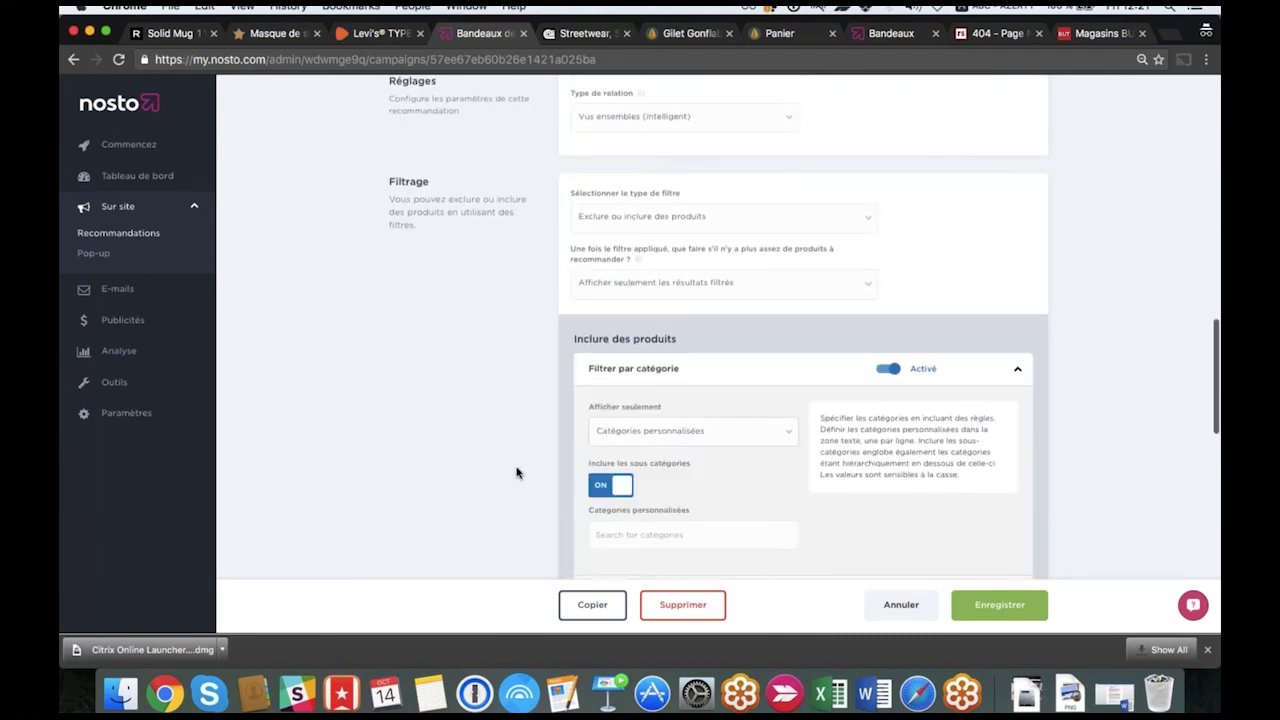
{"action": "scroll", "coordinate": [517, 472], "scroll_direction": "down", "scroll_amount": 2}
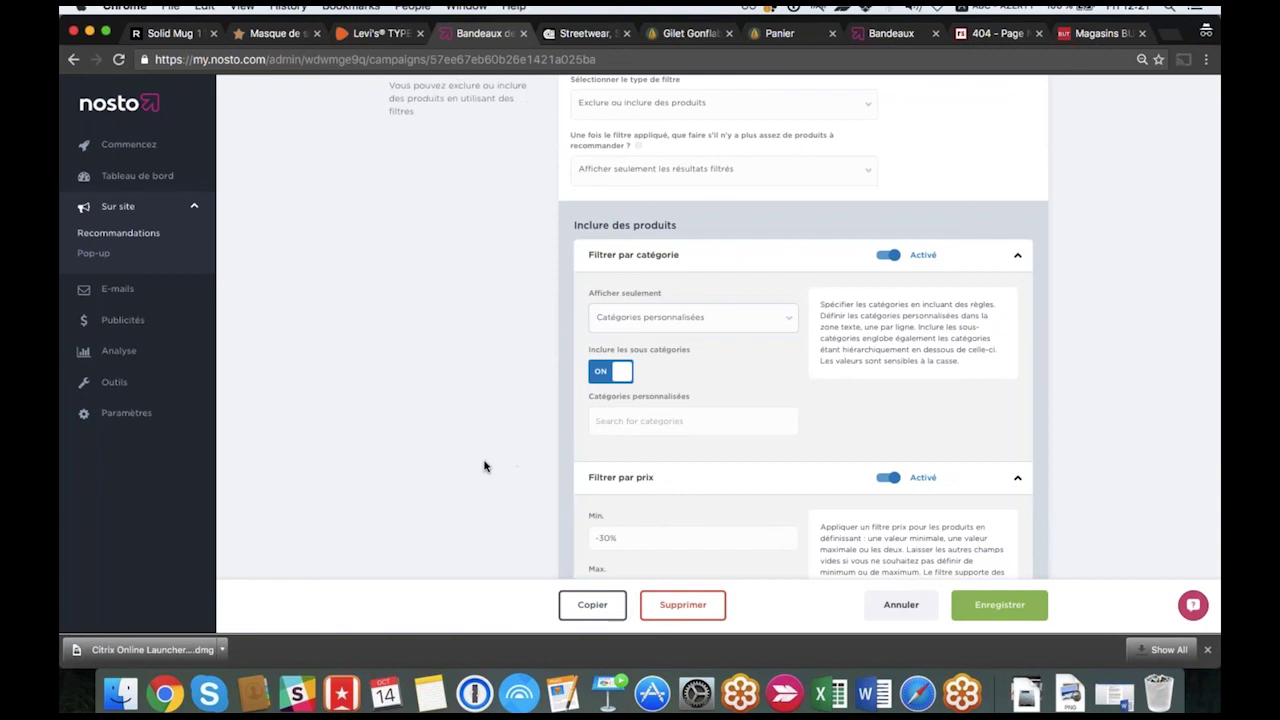
Try the relation type "Achetés ensemble" and change it to "Relations basées sur le score".
{"action": "scroll", "coordinate": [484, 466], "scroll_direction": "up", "scroll_amount": 4}
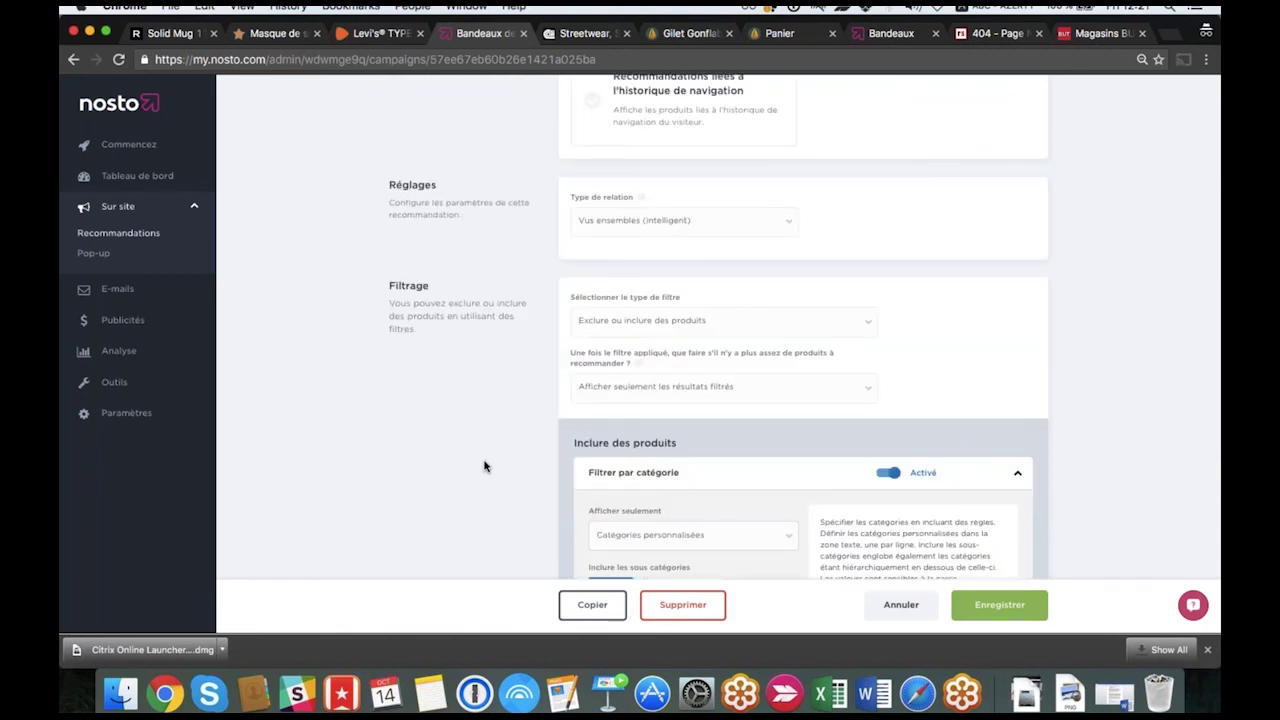
{"action": "left_click", "coordinate": [684, 220]}
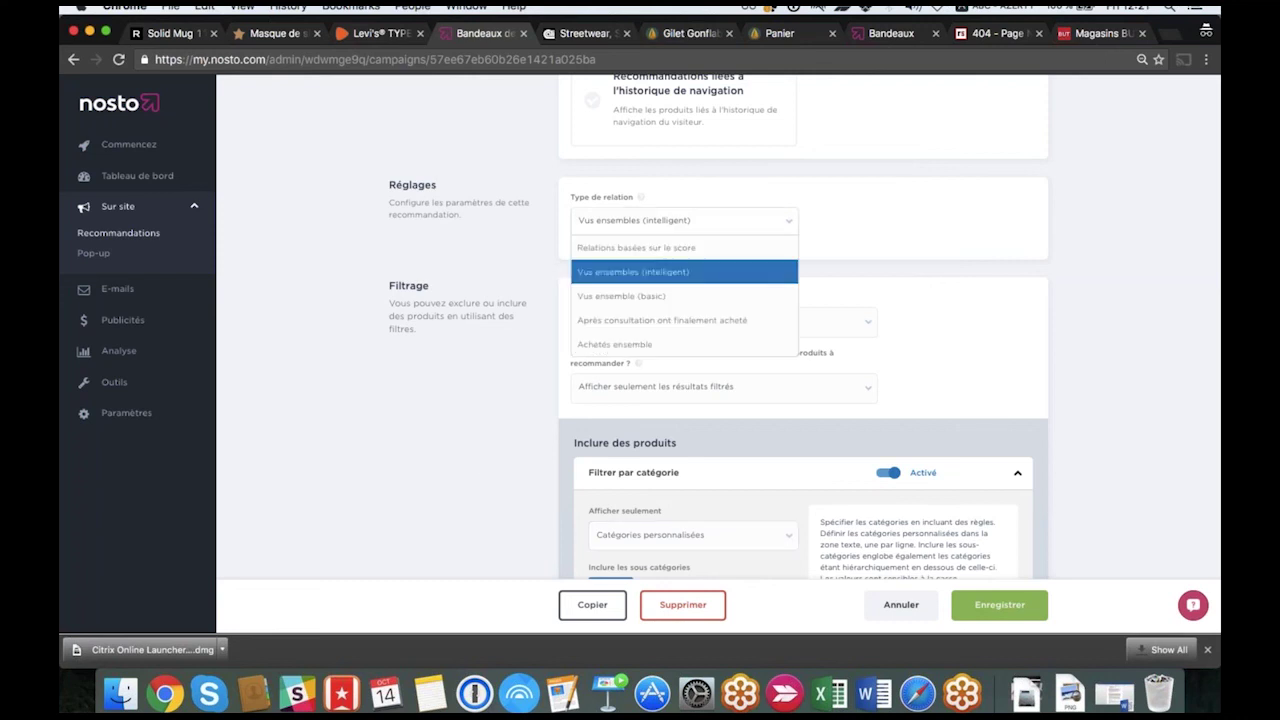
{"action": "left_click", "coordinate": [640, 342]}
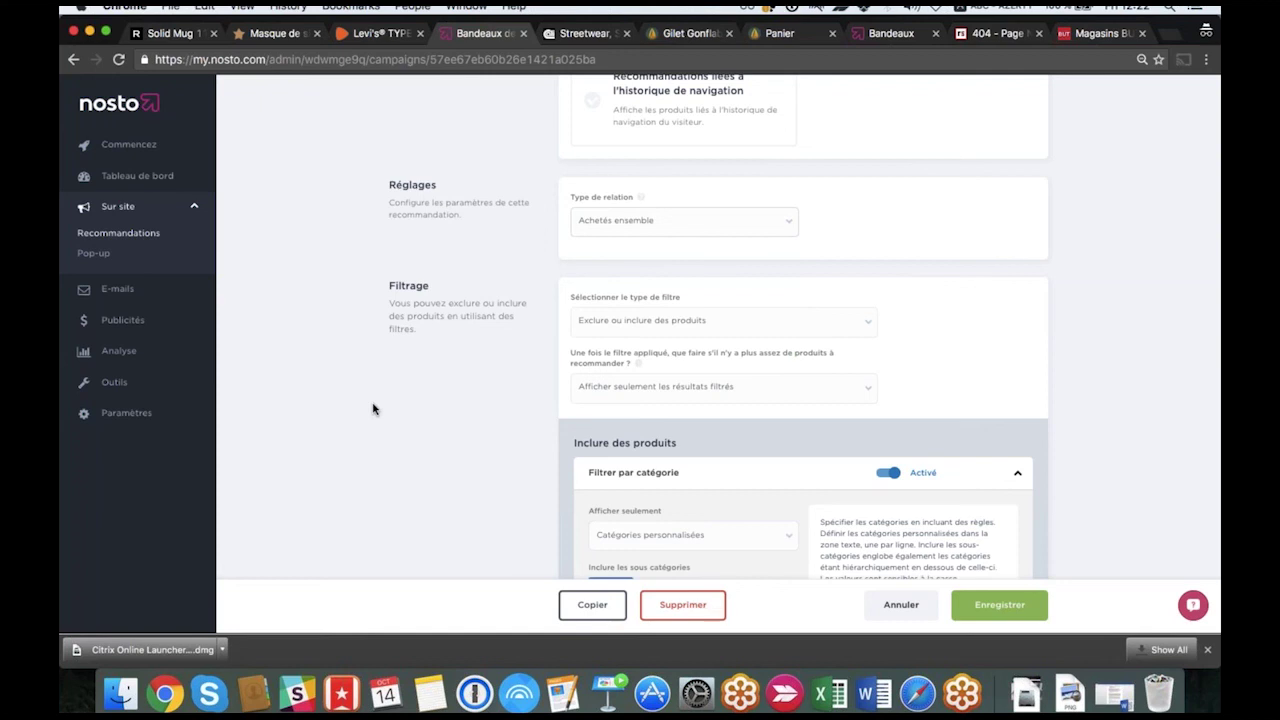
{"action": "left_click", "coordinate": [684, 221]}
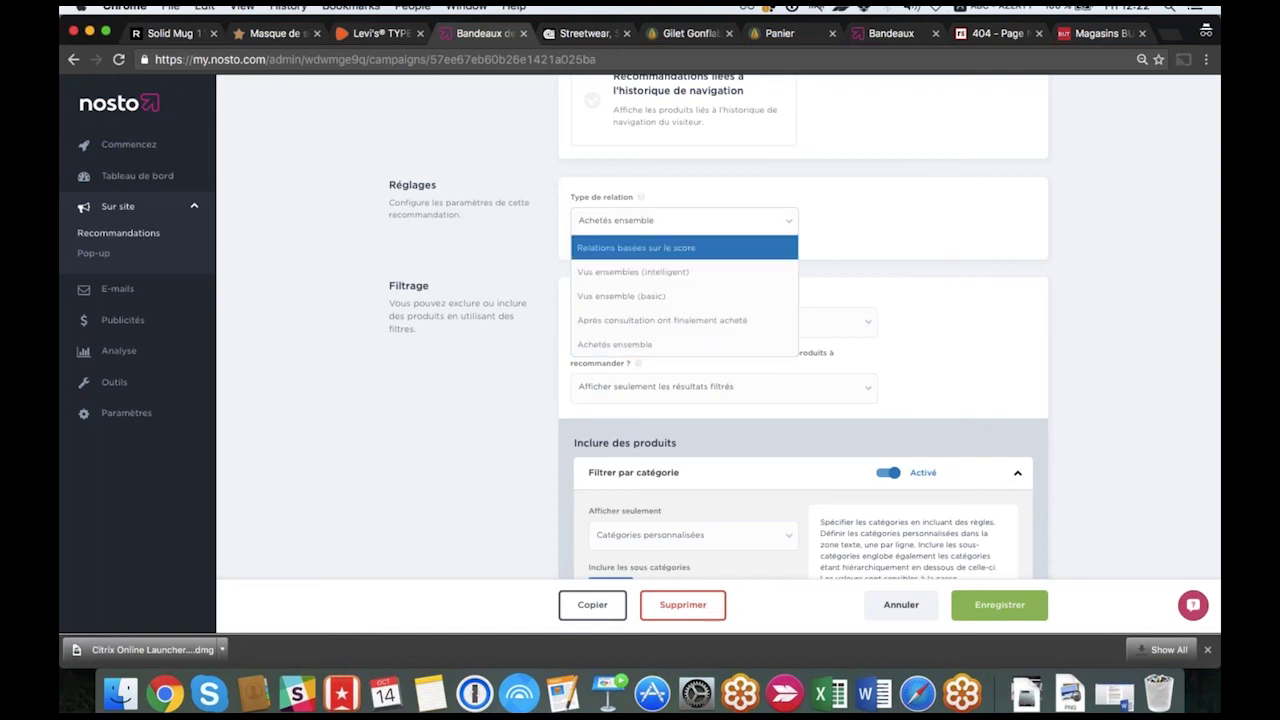
{"action": "left_click", "coordinate": [612, 246]}
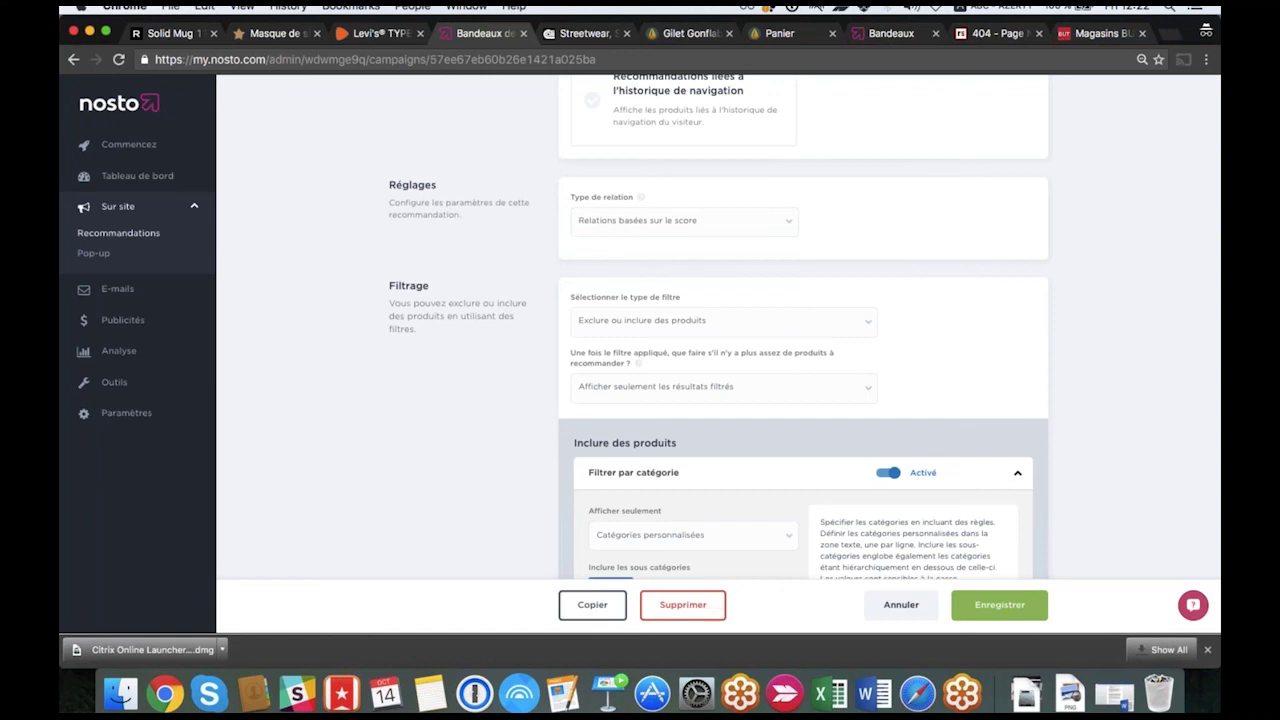
Try the filter type "Filtrage dynamique" and review its two category scenarios.
{"action": "scroll", "coordinate": [396, 457], "scroll_direction": "down", "scroll_amount": 3}
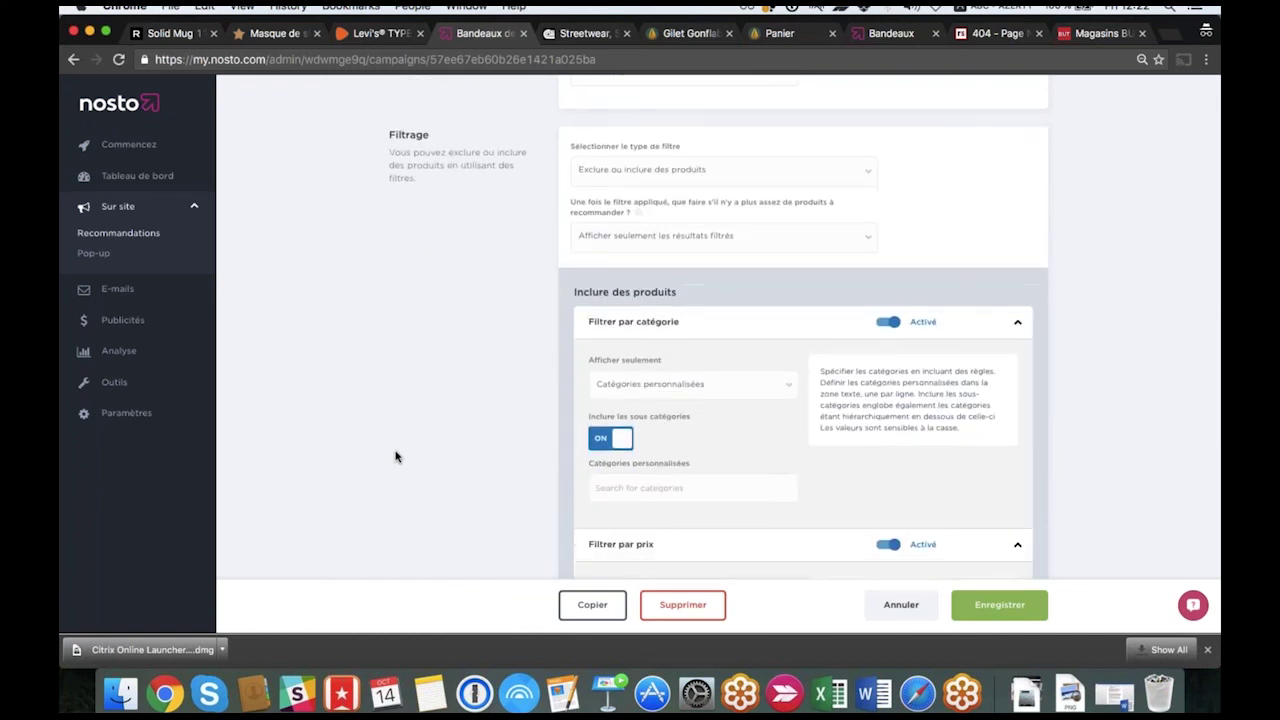
{"action": "left_click", "coordinate": [690, 170]}
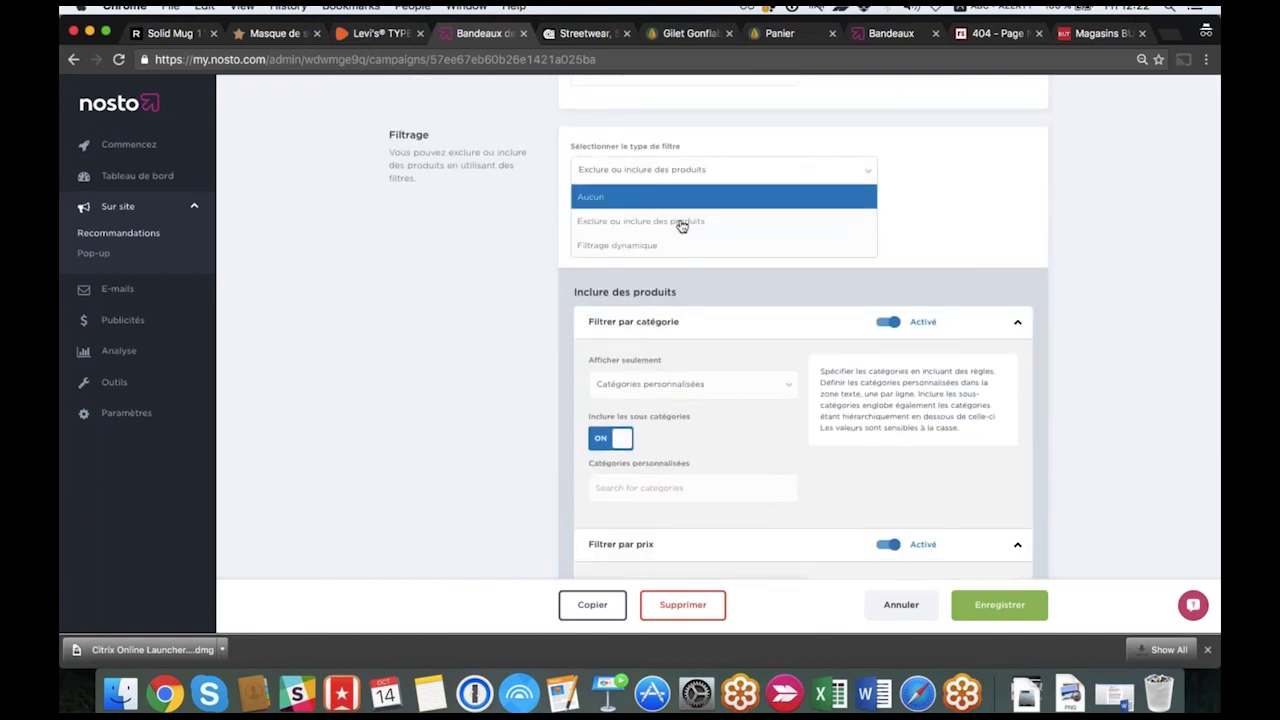
{"action": "left_click", "coordinate": [749, 242]}
{"action": "scroll", "coordinate": [445, 310], "scroll_direction": "down", "scroll_amount": 1}
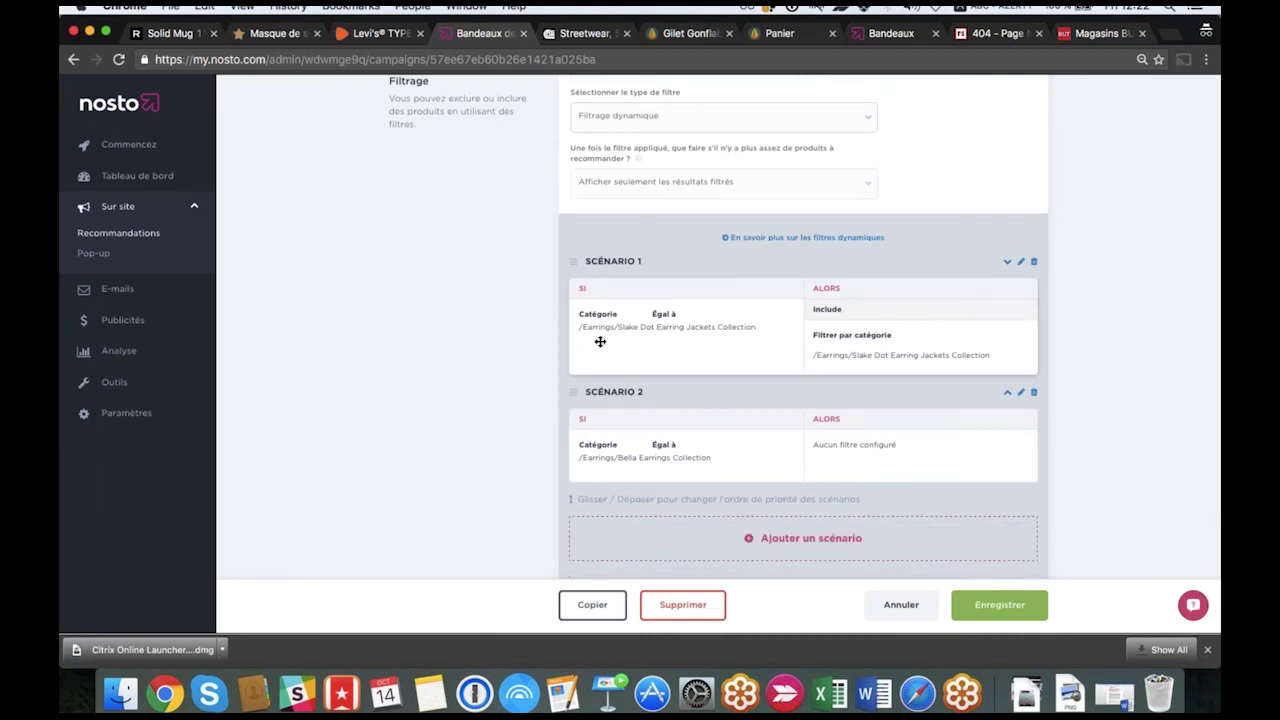
{"action": "scroll", "coordinate": [432, 319], "scroll_direction": "down", "scroll_amount": 1}
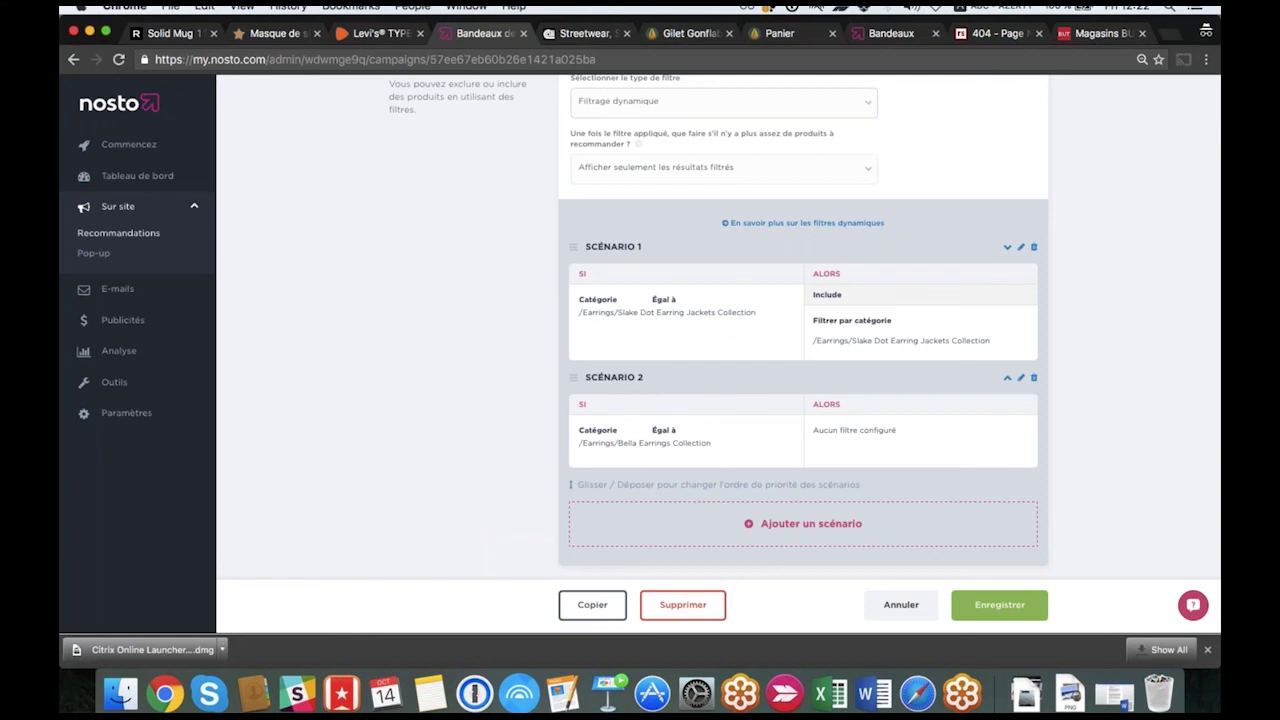
{"action": "scroll", "coordinate": [516, 361], "scroll_direction": "down", "scroll_amount": 1}
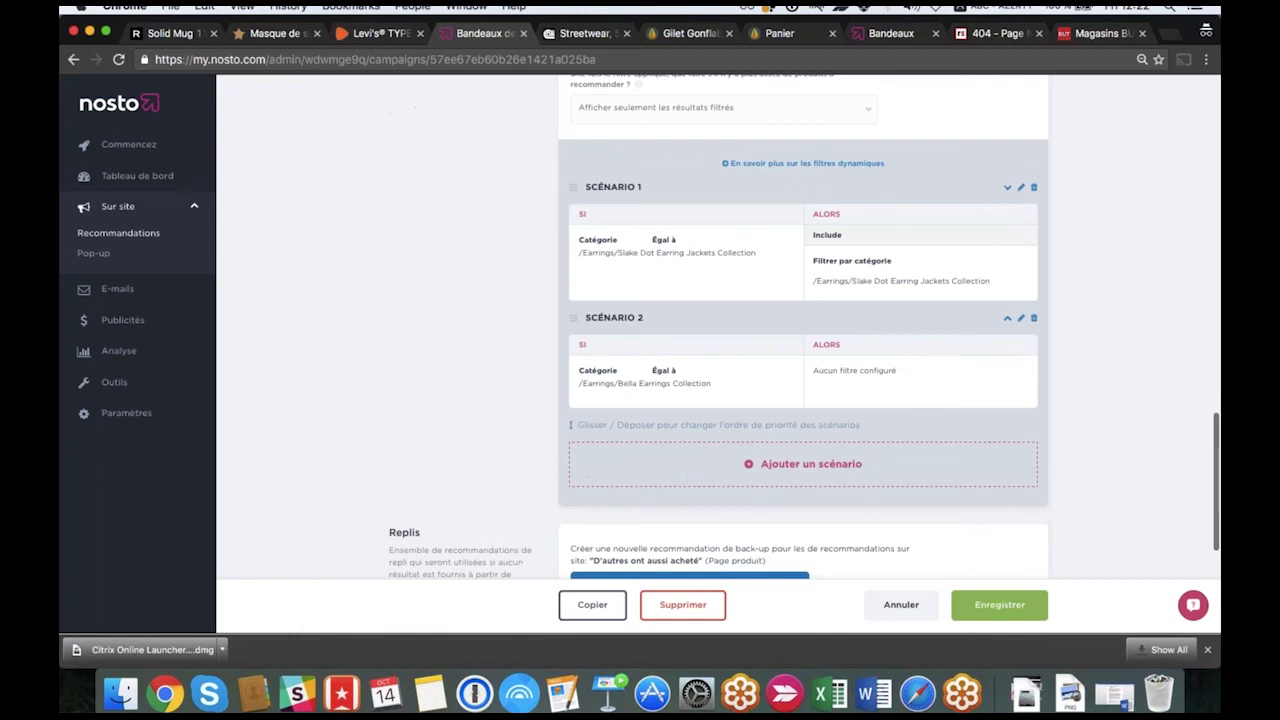
{"action": "scroll", "coordinate": [516, 361], "scroll_direction": "up", "scroll_amount": 2}
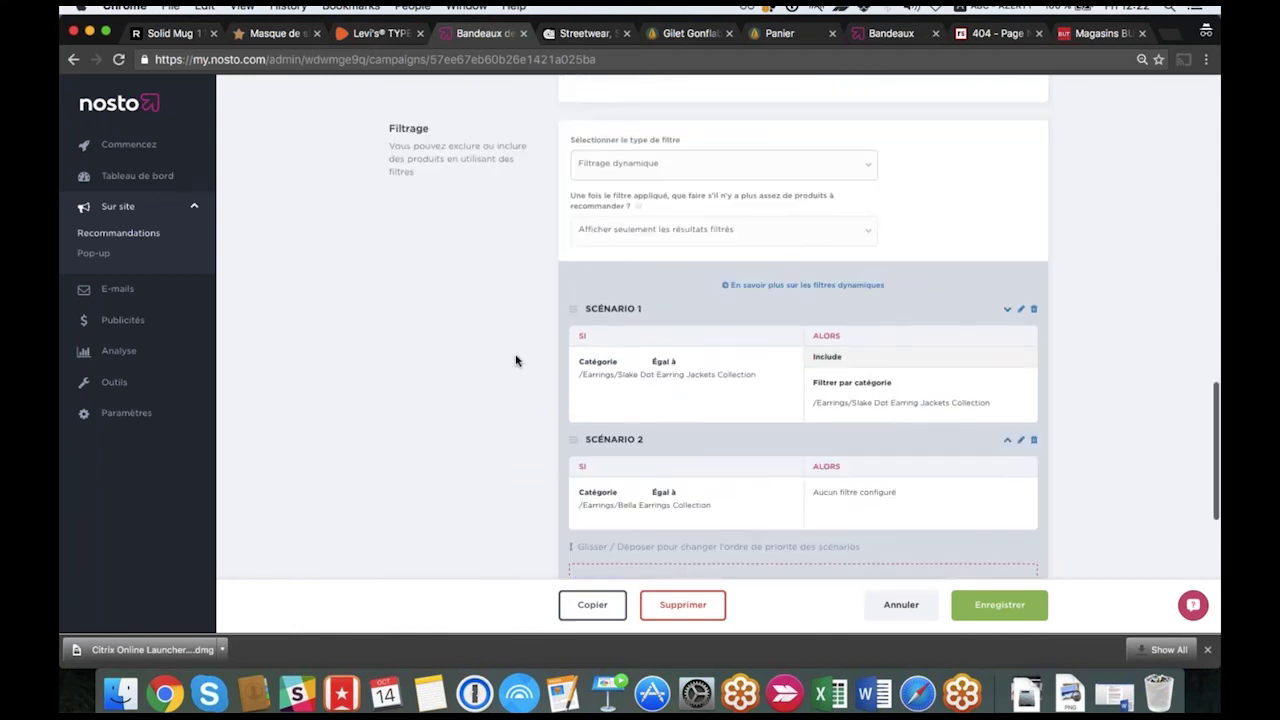
{"action": "scroll", "coordinate": [516, 361], "scroll_direction": "up", "scroll_amount": 4}
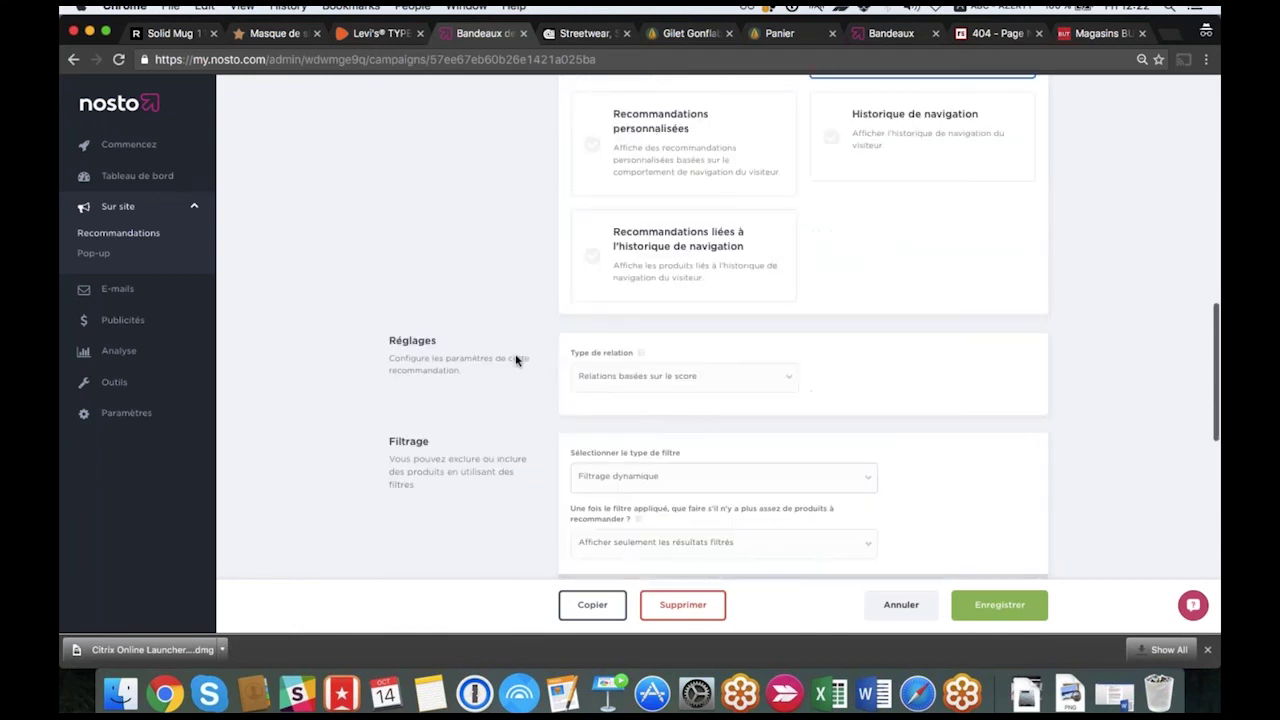
Set the filter type back to "Exclure ou inclure des produits" and review the include and exclude product filters.
{"action": "scroll", "coordinate": [516, 361], "scroll_direction": "down", "scroll_amount": 3}
{"action": "left_click", "coordinate": [723, 269]}
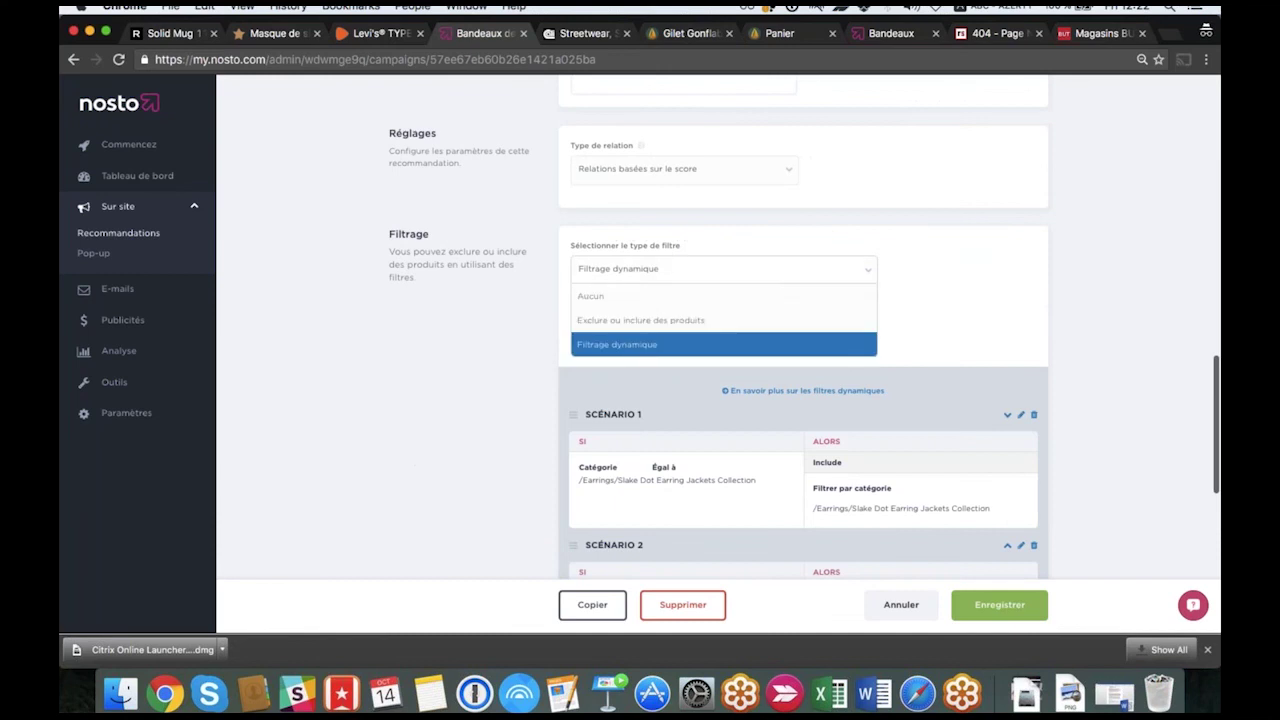
{"action": "left_click", "coordinate": [645, 317]}
{"action": "scroll", "coordinate": [467, 400], "scroll_direction": "down", "scroll_amount": 1}
{"action": "scroll", "coordinate": [467, 400], "scroll_direction": "down", "scroll_amount": 8}
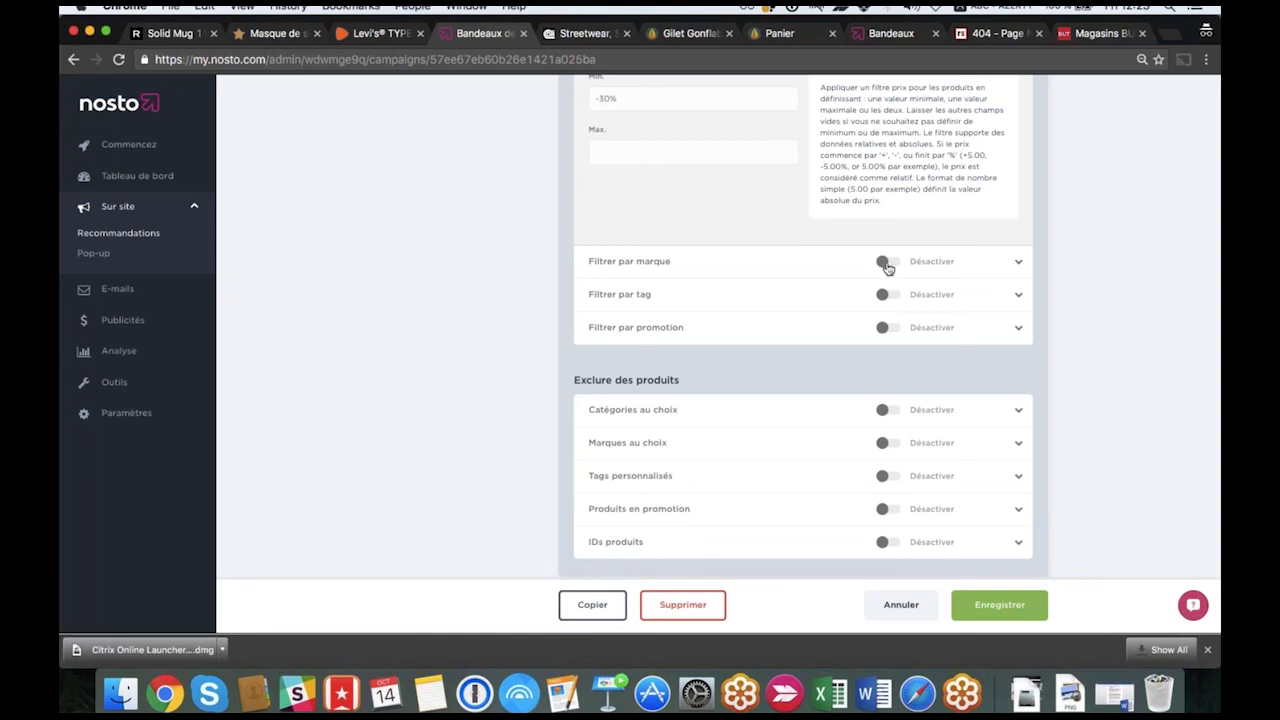
{"action": "scroll", "coordinate": [497, 230], "scroll_direction": "up", "scroll_amount": 3}
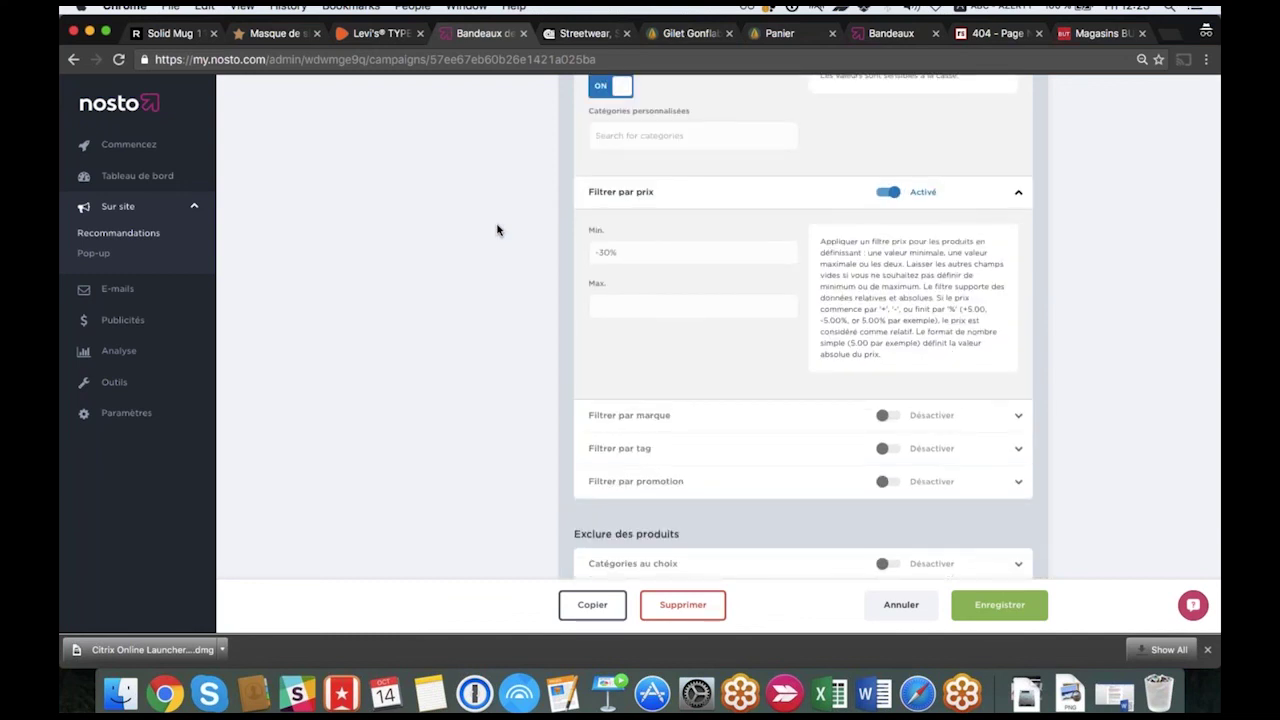
Switch to the Caliroots cart page and examine the shoe care products recommended beside the cart items.
{"action": "left_click", "coordinate": [588, 33]}
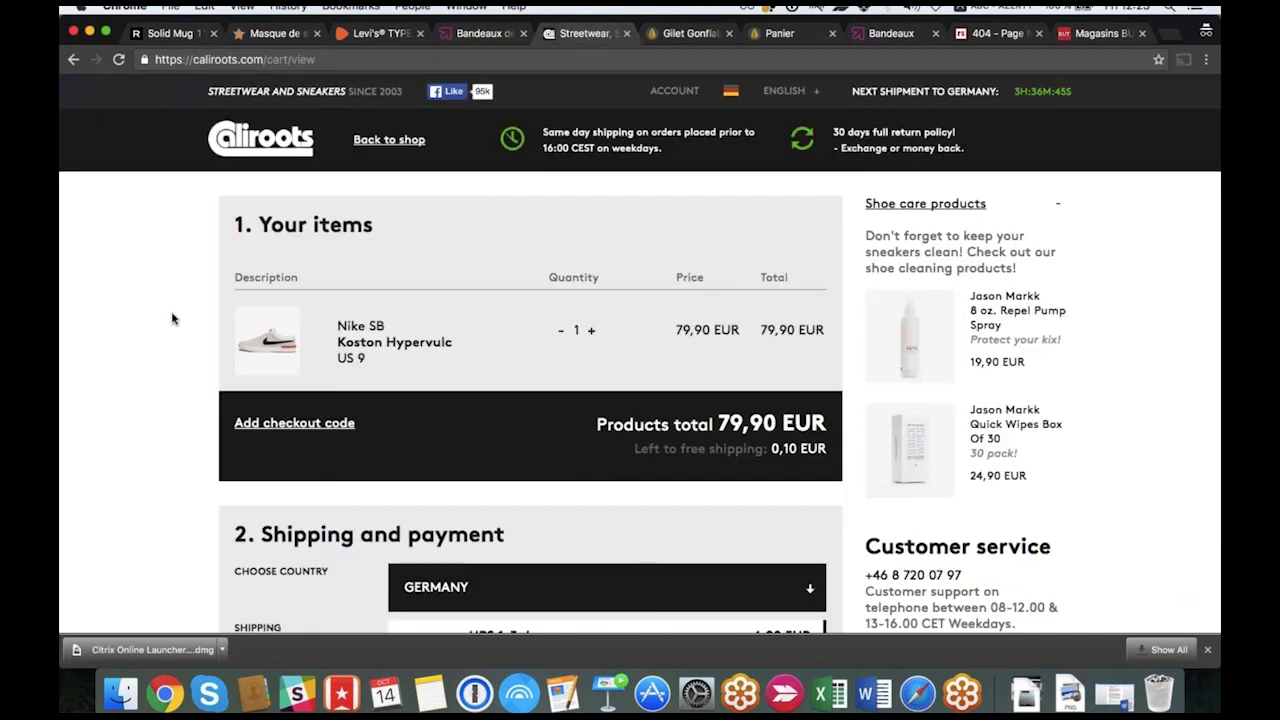
{"action": "scroll", "coordinate": [172, 318], "scroll_direction": "down", "scroll_amount": 1}
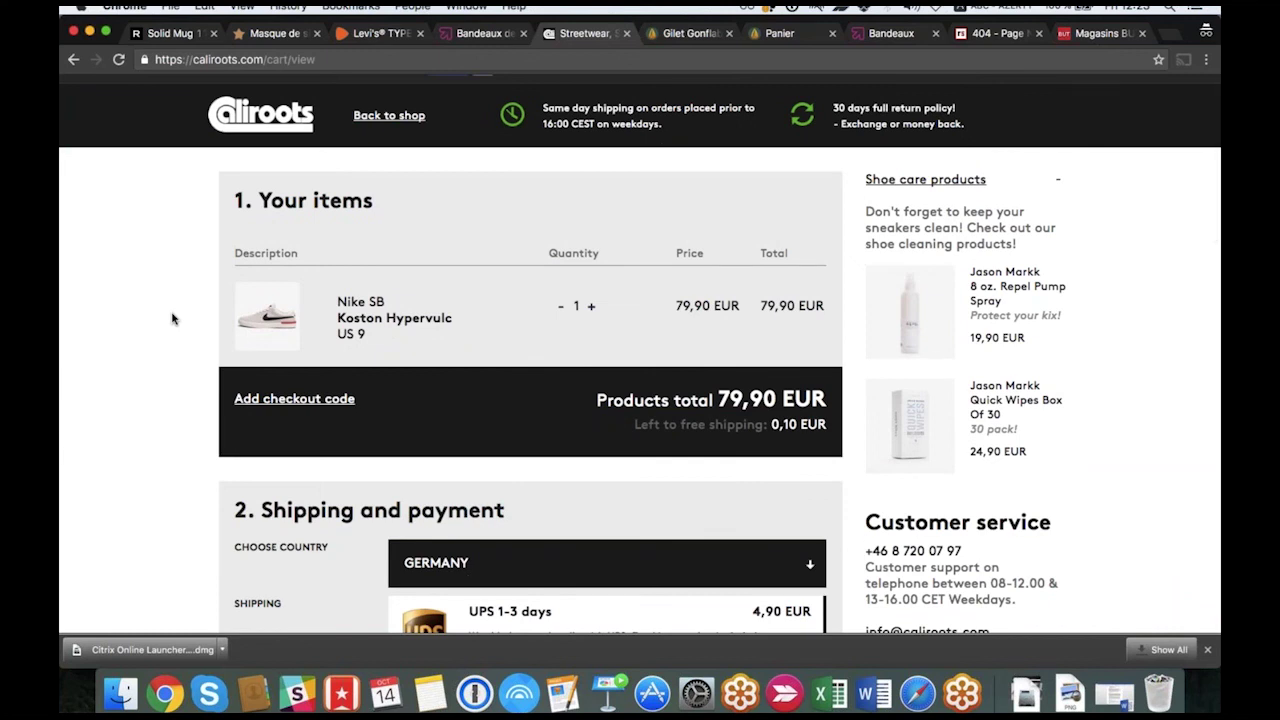
{"action": "mouse_move", "coordinate": [937, 354]}
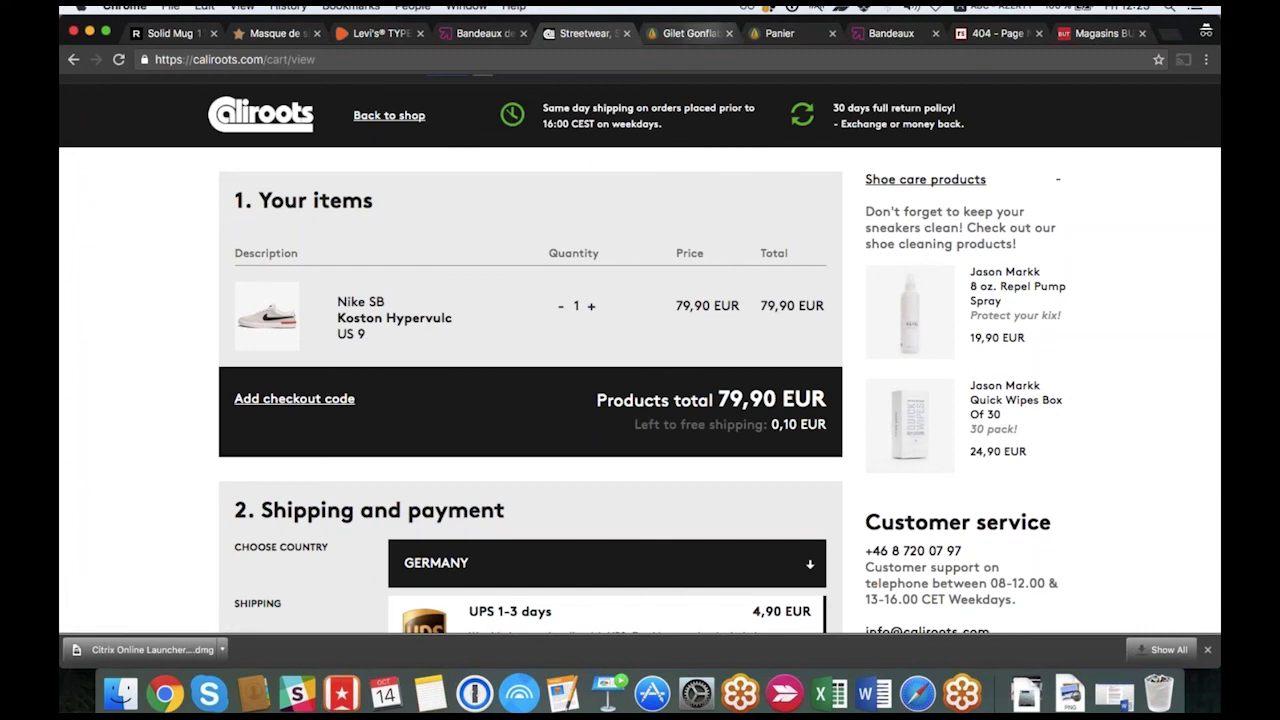
Switch to the RuedelaMer page for the Gilet Gonflable Pilot 165N and add the first listed model, 63430, to the cart.
{"action": "left_click", "coordinate": [687, 34]}
{"action": "mouse_move", "coordinate": [676, 259]}
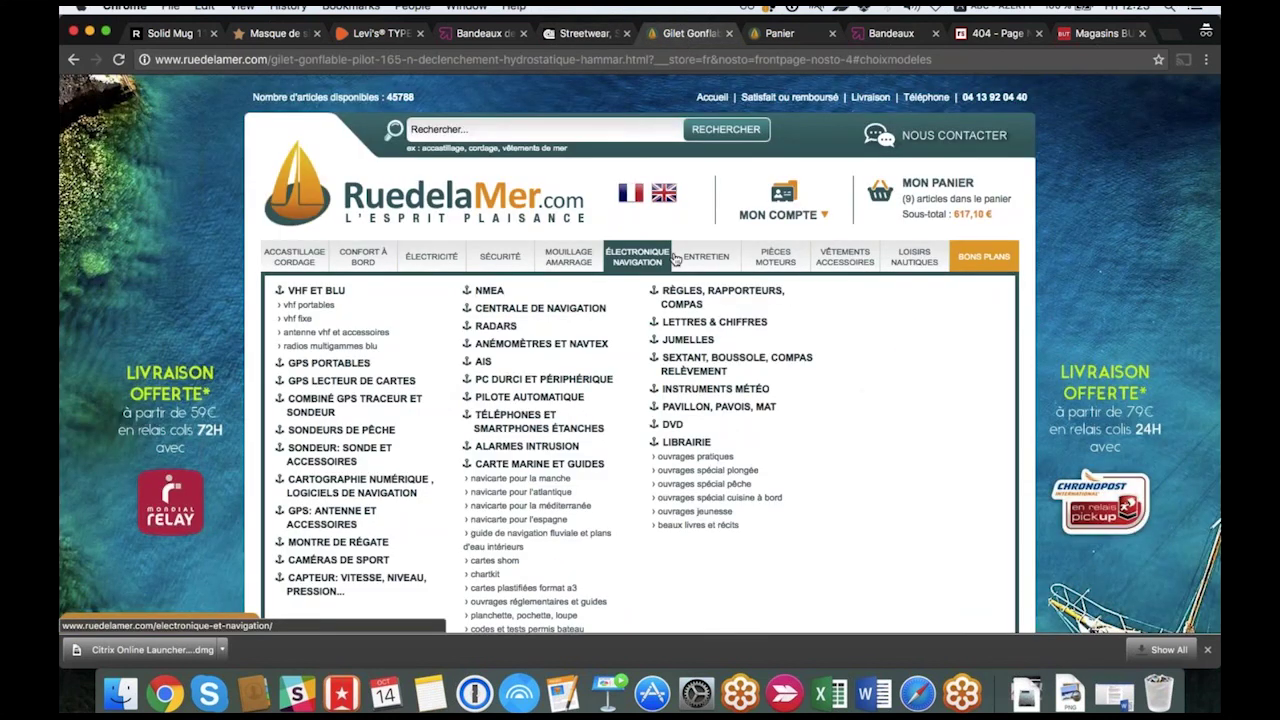
{"action": "scroll", "coordinate": [1020, 355], "scroll_direction": "down", "scroll_amount": 2}
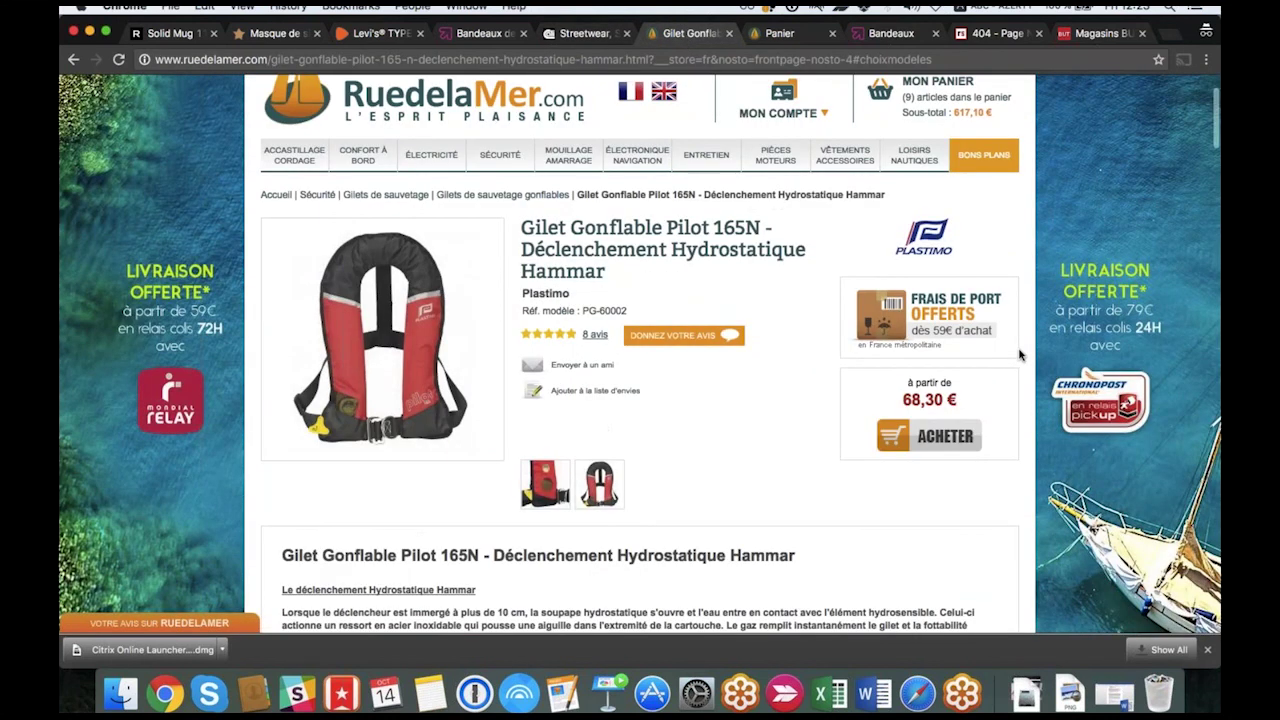
{"action": "scroll", "coordinate": [1020, 355], "scroll_direction": "down", "scroll_amount": 3}
{"action": "scroll", "coordinate": [874, 363], "scroll_direction": "up", "scroll_amount": 2}
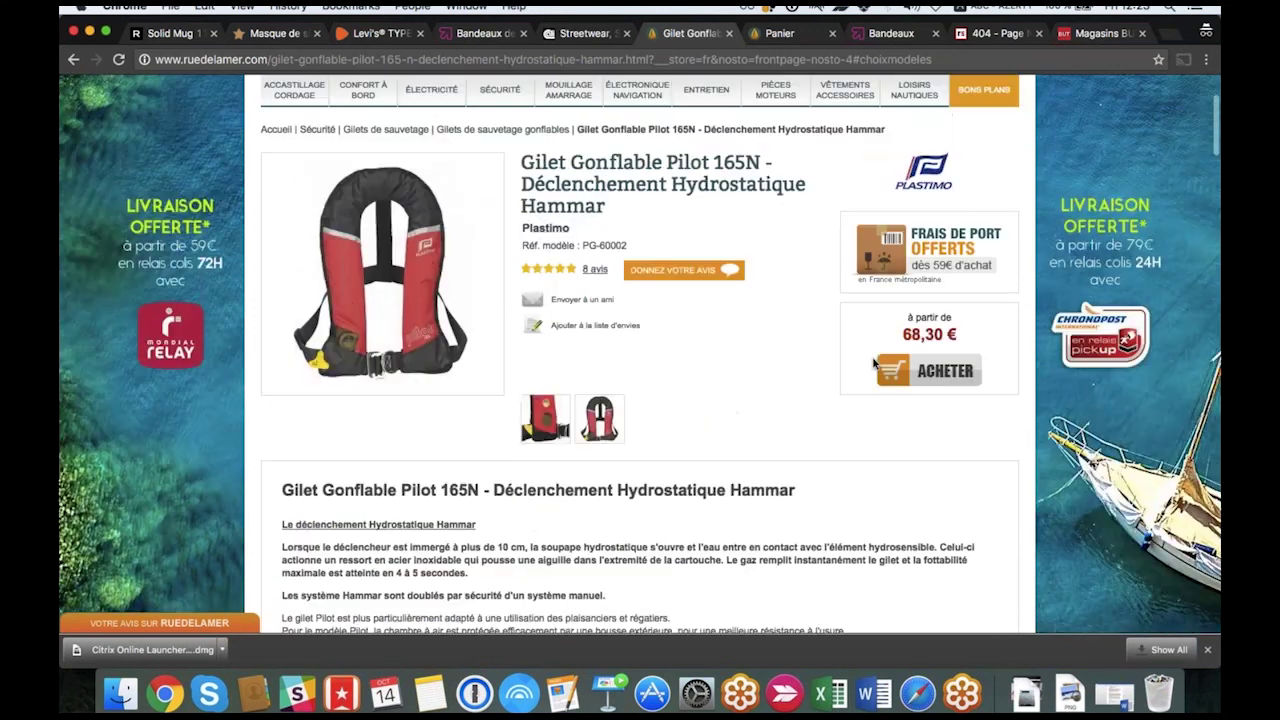
{"action": "scroll", "coordinate": [824, 400], "scroll_direction": "down", "scroll_amount": 6}
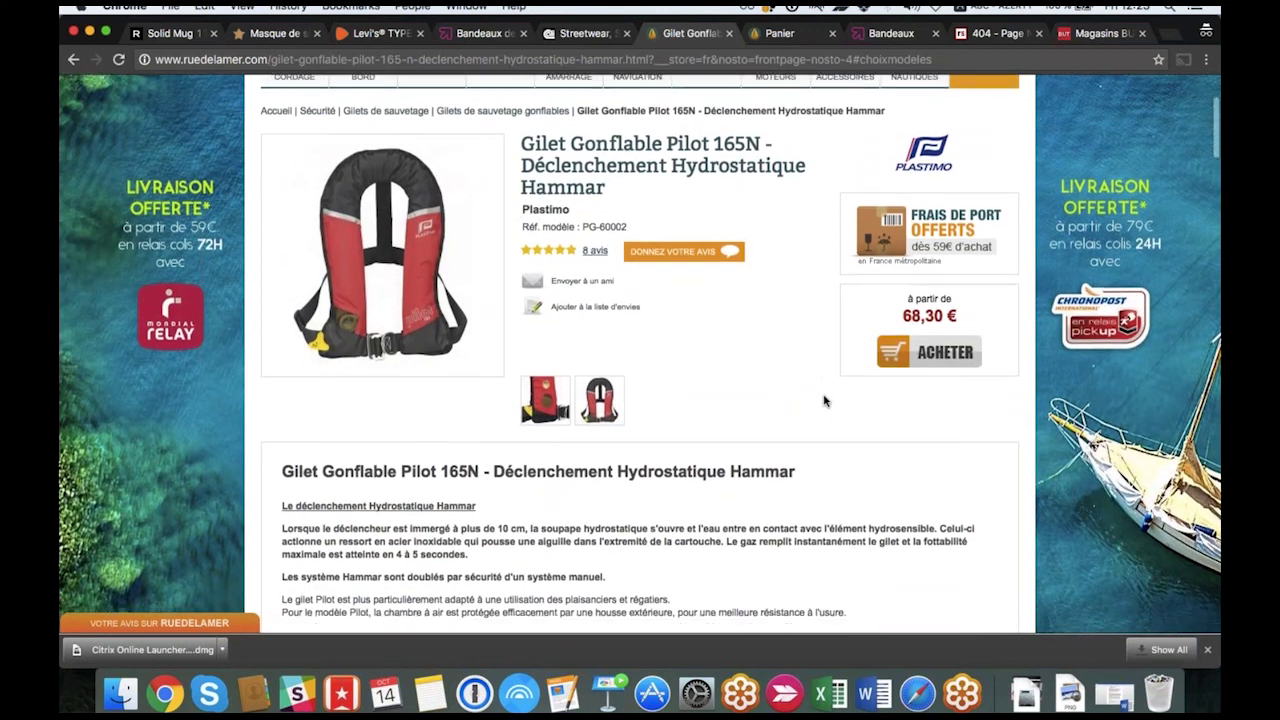
{"action": "scroll", "coordinate": [826, 400], "scroll_direction": "down", "scroll_amount": 7}
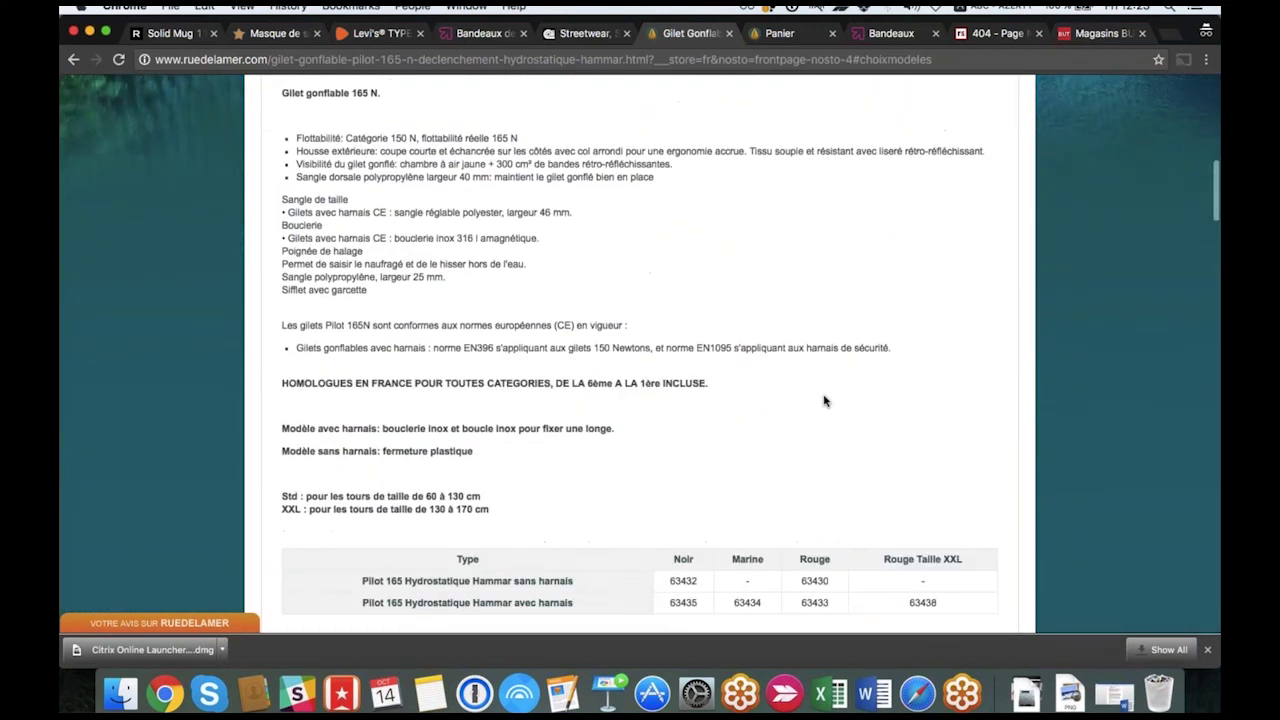
{"action": "left_click", "coordinate": [827, 311]}
{"action": "left_click", "coordinate": [904, 312]}
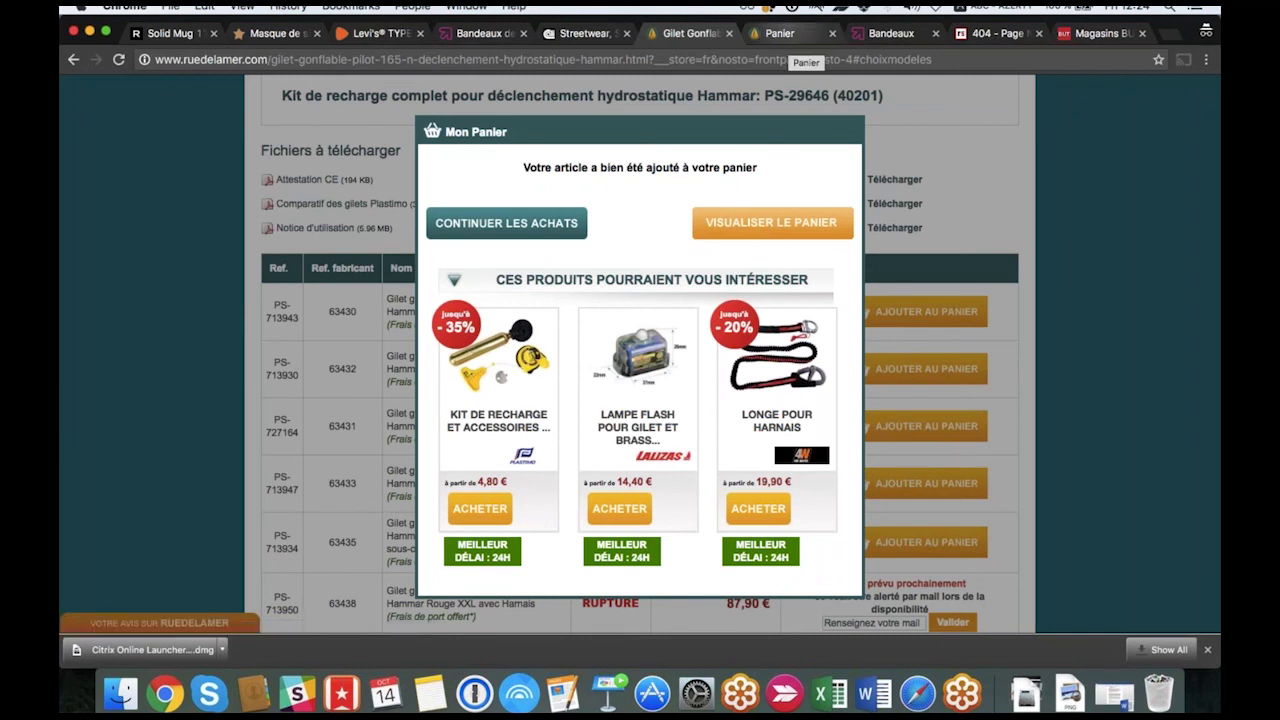
Switch to the RuedelaMer cart page and examine the "Les clients qui ont acheté ceci ont également acheté" recommendations below the cart.
{"action": "left_click", "coordinate": [790, 35]}
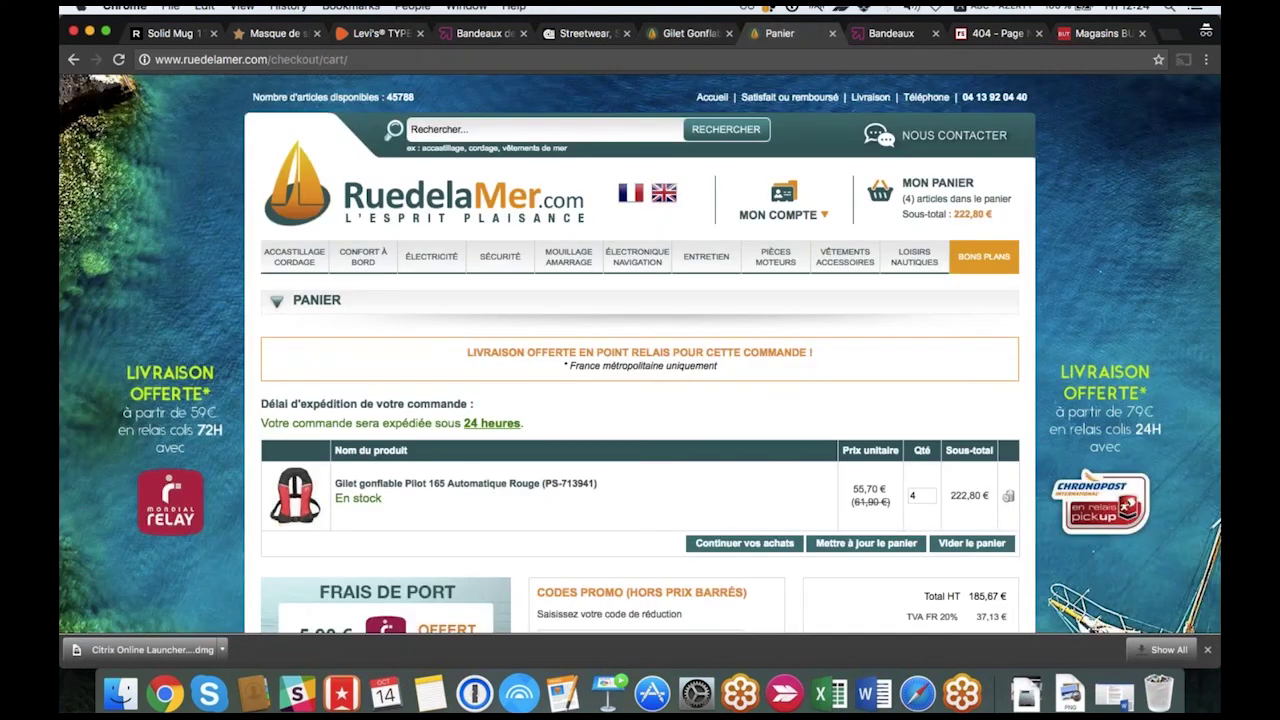
{"action": "scroll", "coordinate": [640, 355], "scroll_direction": "down", "scroll_amount": 3}
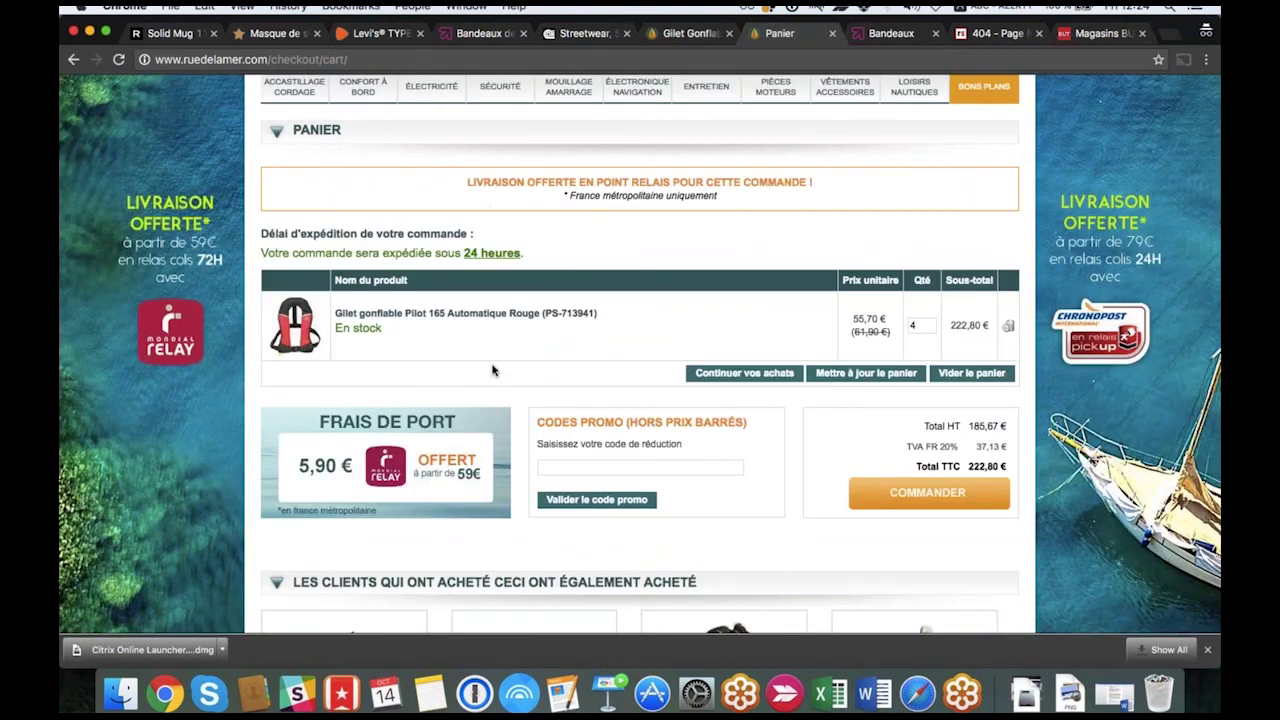
{"action": "scroll", "coordinate": [493, 370], "scroll_direction": "down", "scroll_amount": 3}
{"action": "scroll", "coordinate": [493, 370], "scroll_direction": "down", "scroll_amount": 3}
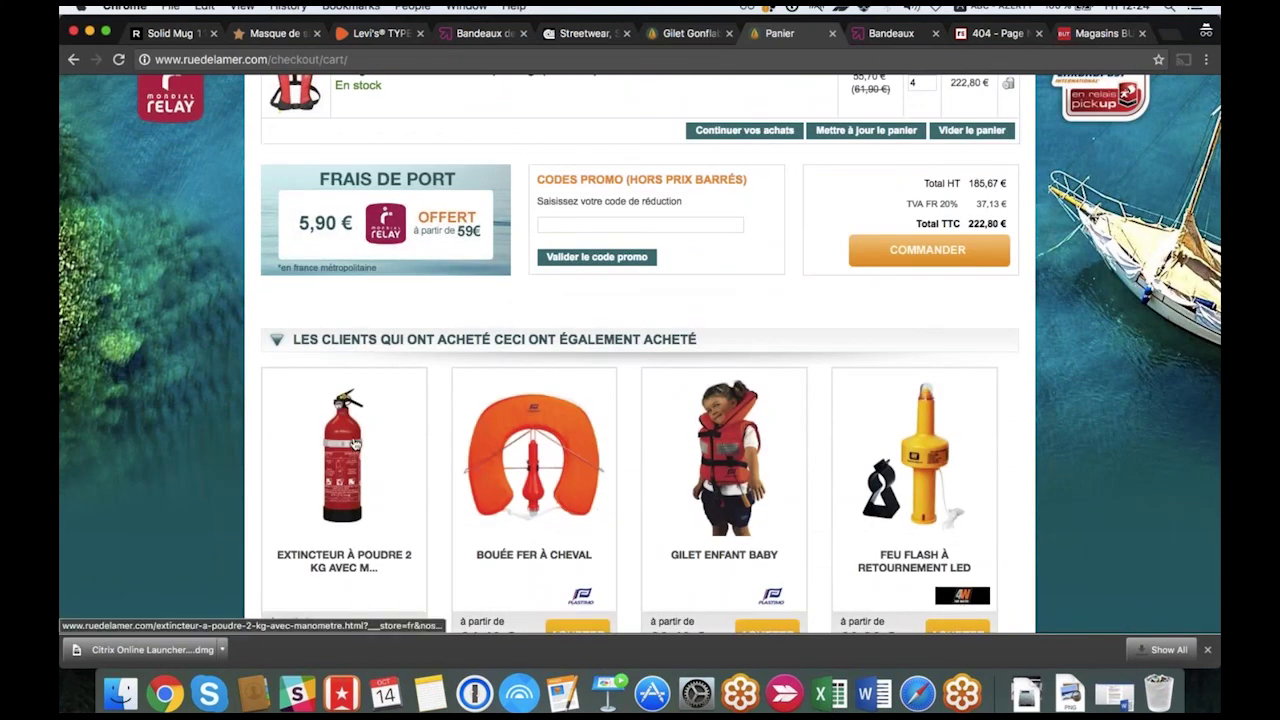
{"action": "scroll", "coordinate": [356, 448], "scroll_direction": "down", "scroll_amount": 1}
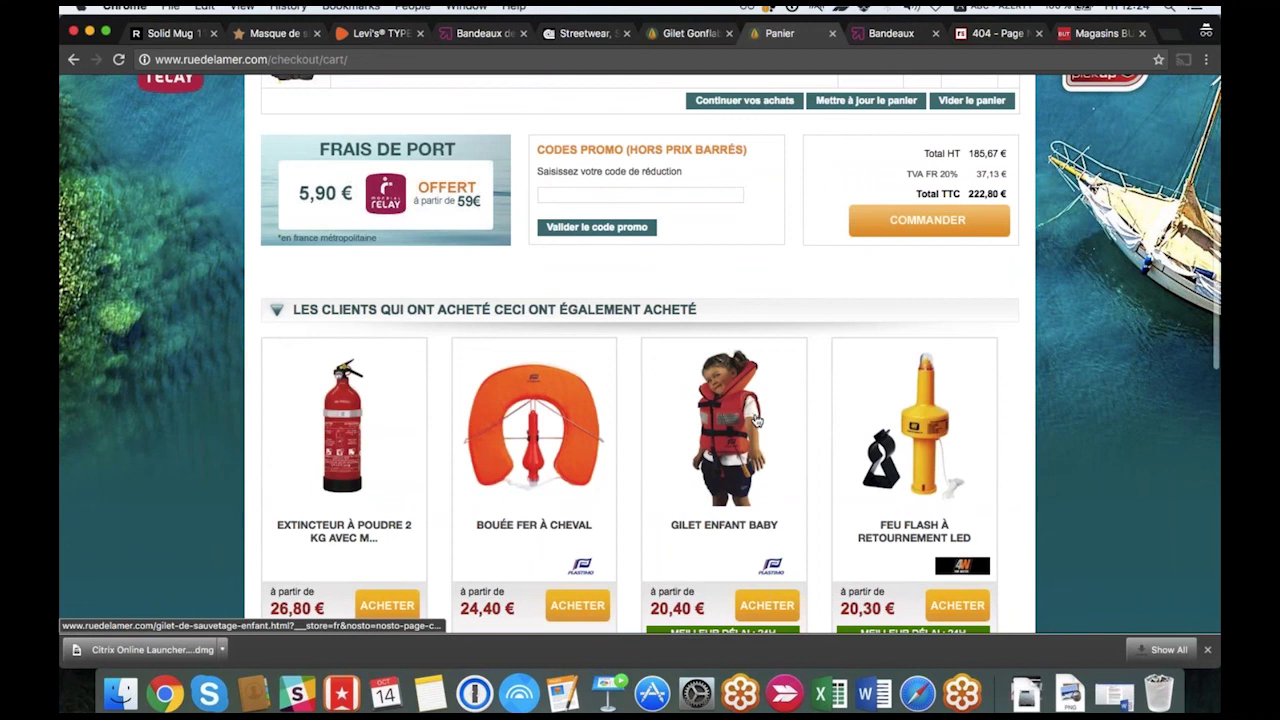
{"action": "scroll", "coordinate": [757, 421], "scroll_direction": "up", "scroll_amount": 3}
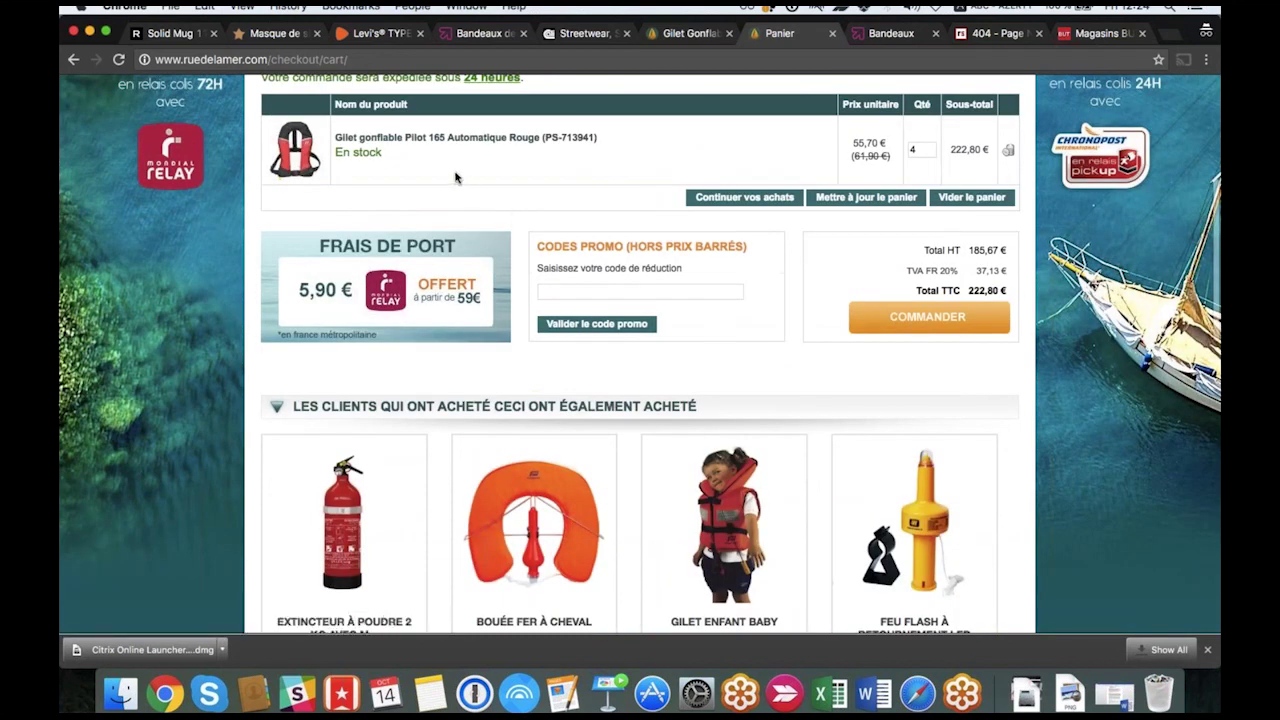
{"action": "scroll", "coordinate": [444, 272], "scroll_direction": "down", "scroll_amount": 2}
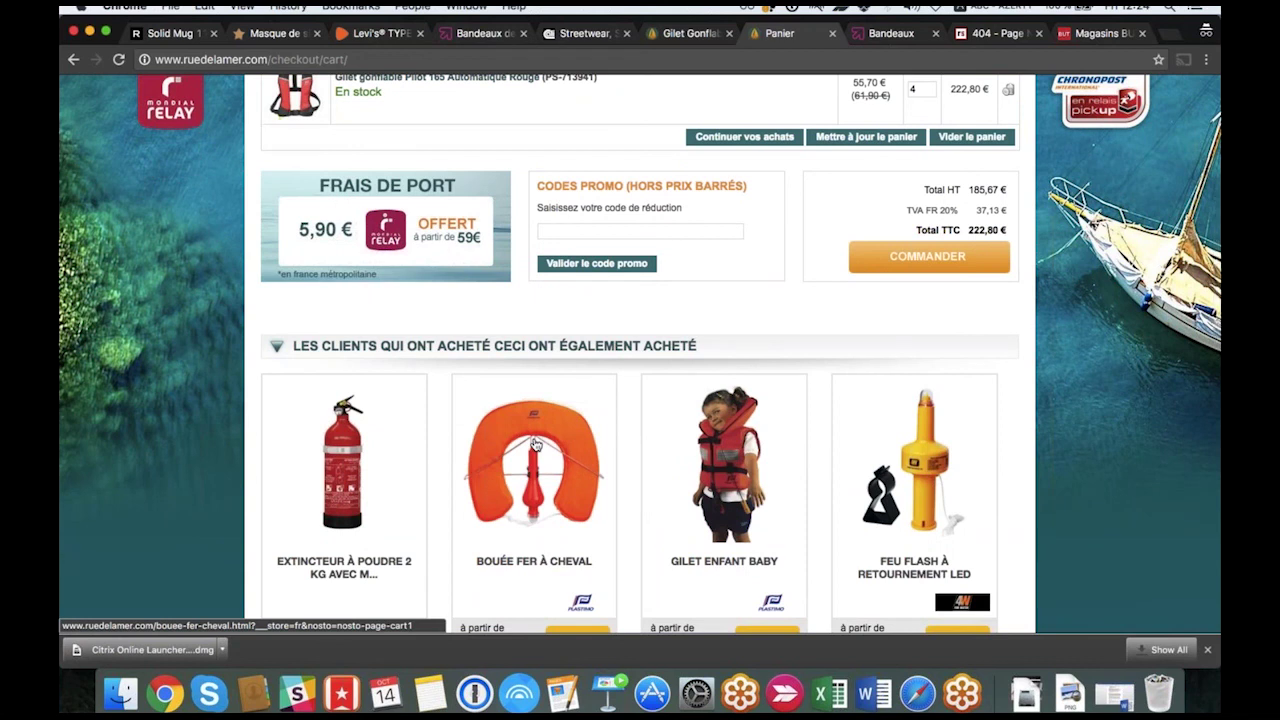
{"action": "scroll", "coordinate": [535, 445], "scroll_direction": "down", "scroll_amount": 2}
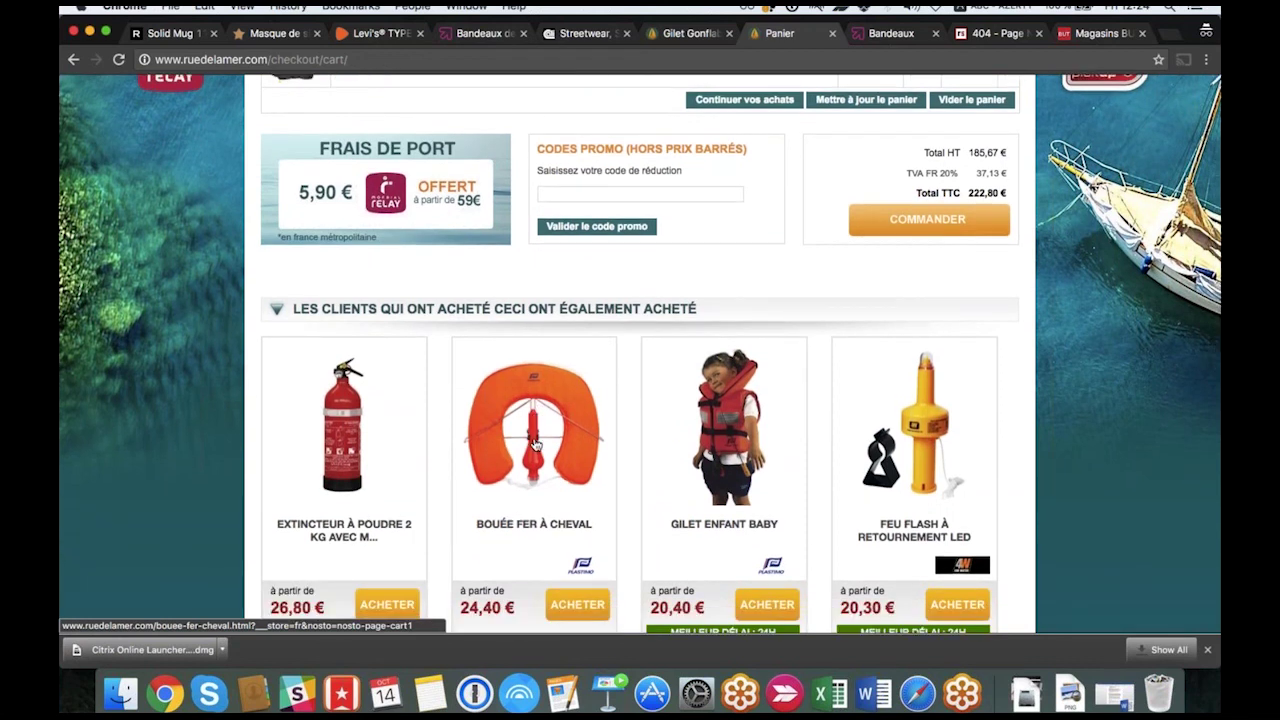
{"action": "scroll", "coordinate": [535, 445], "scroll_direction": "down", "scroll_amount": 1}
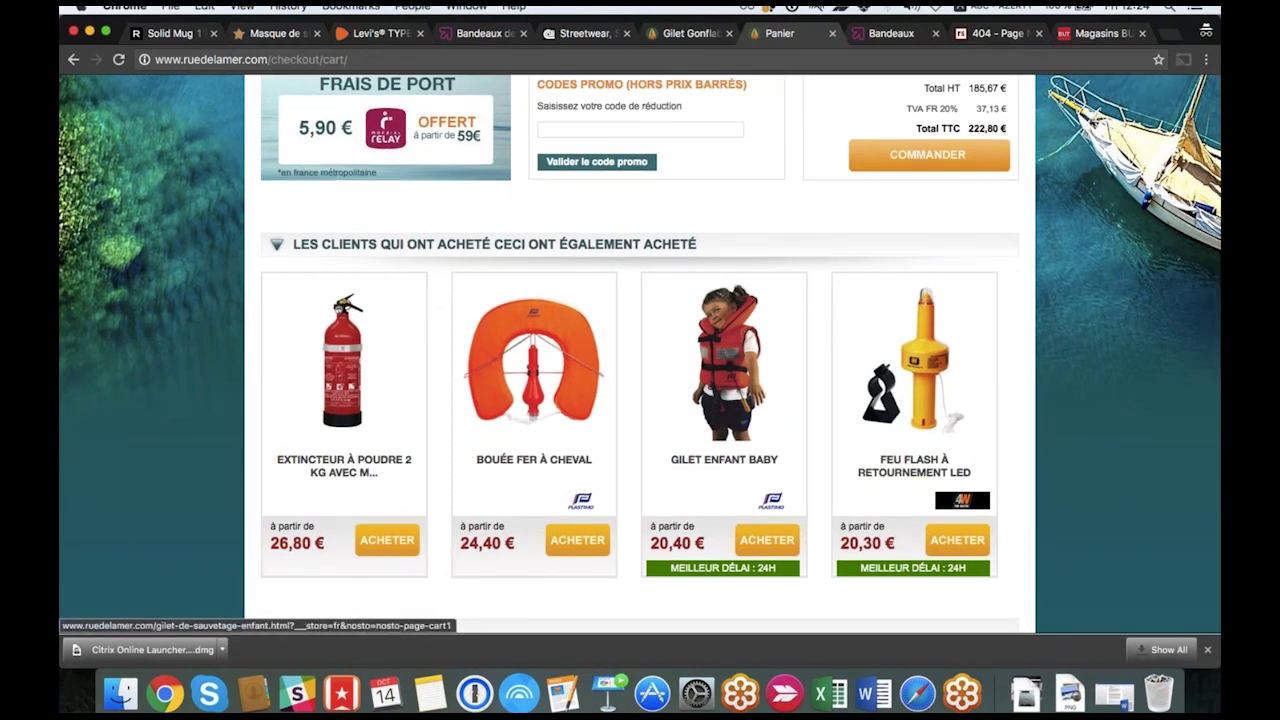
Switch to the Nosto recommendations list and open the cart page recommendation "LES CLIENTS QUI ONT ACHETÉ CECI ONT ÉGALEMENT ACHETÉ".
{"action": "left_click", "coordinate": [879, 34]}
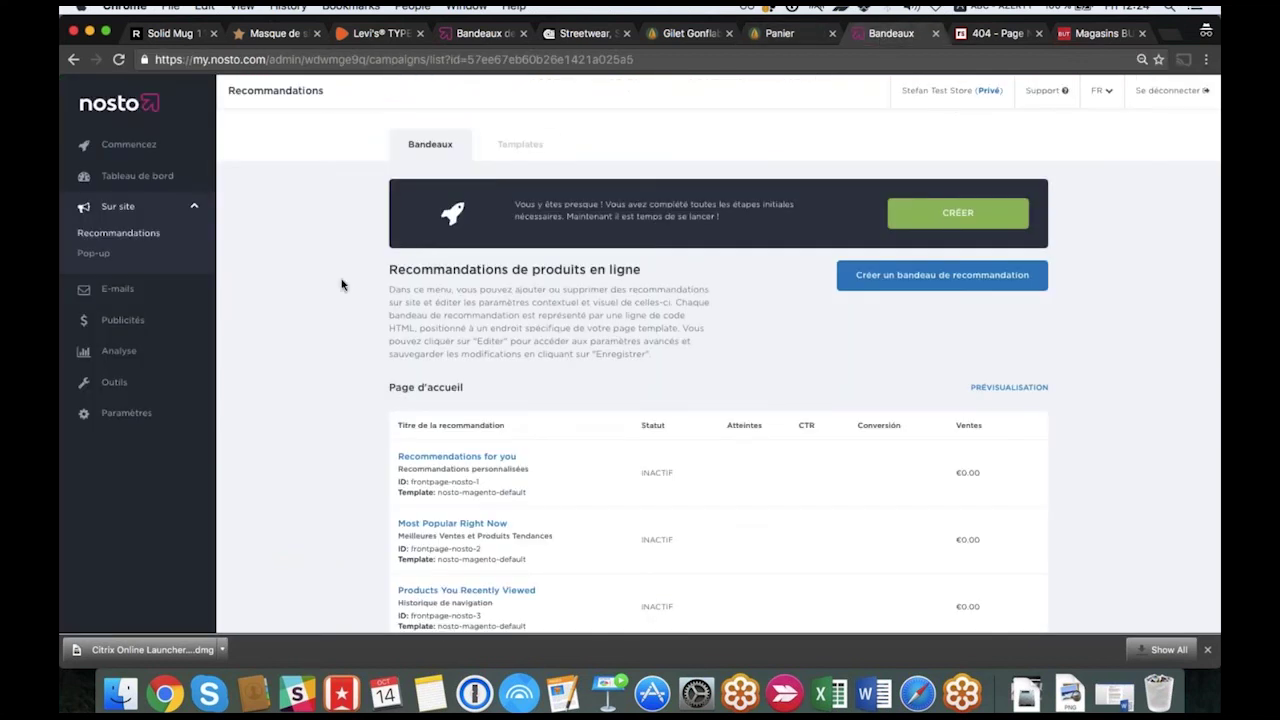
{"action": "scroll", "coordinate": [341, 285], "scroll_direction": "down", "scroll_amount": 15}
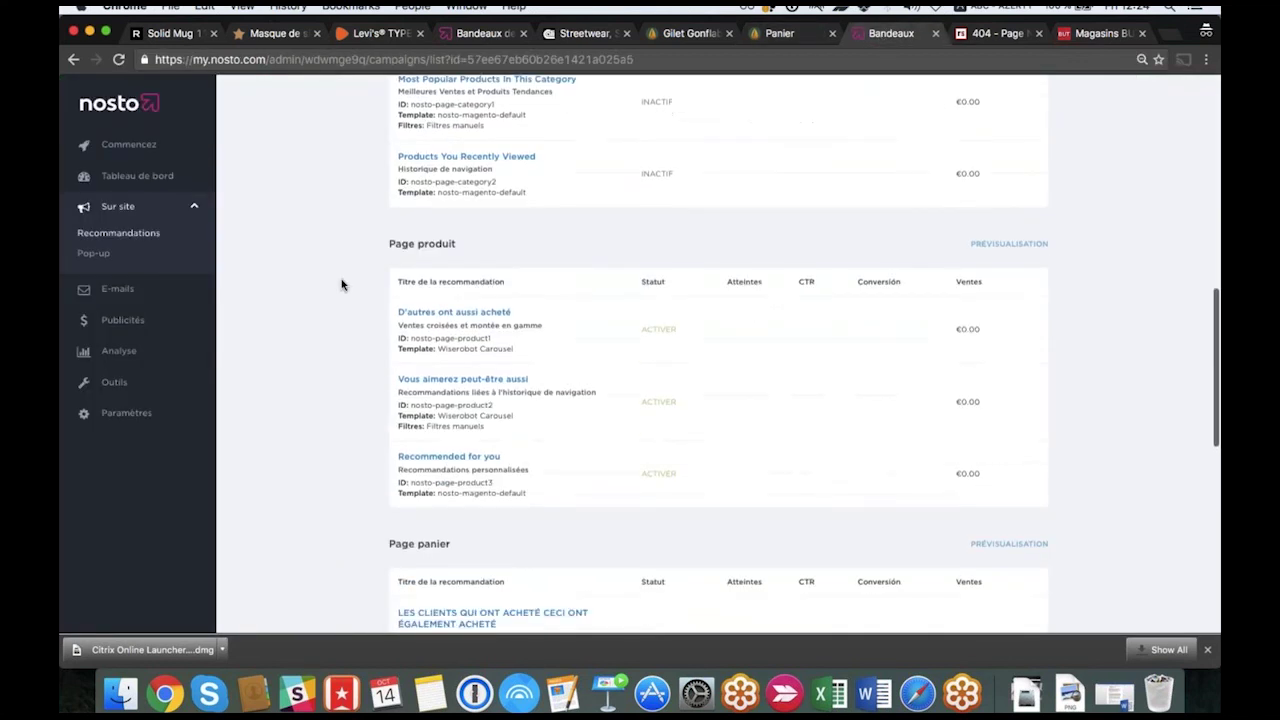
{"action": "scroll", "coordinate": [341, 285], "scroll_direction": "down", "scroll_amount": 3}
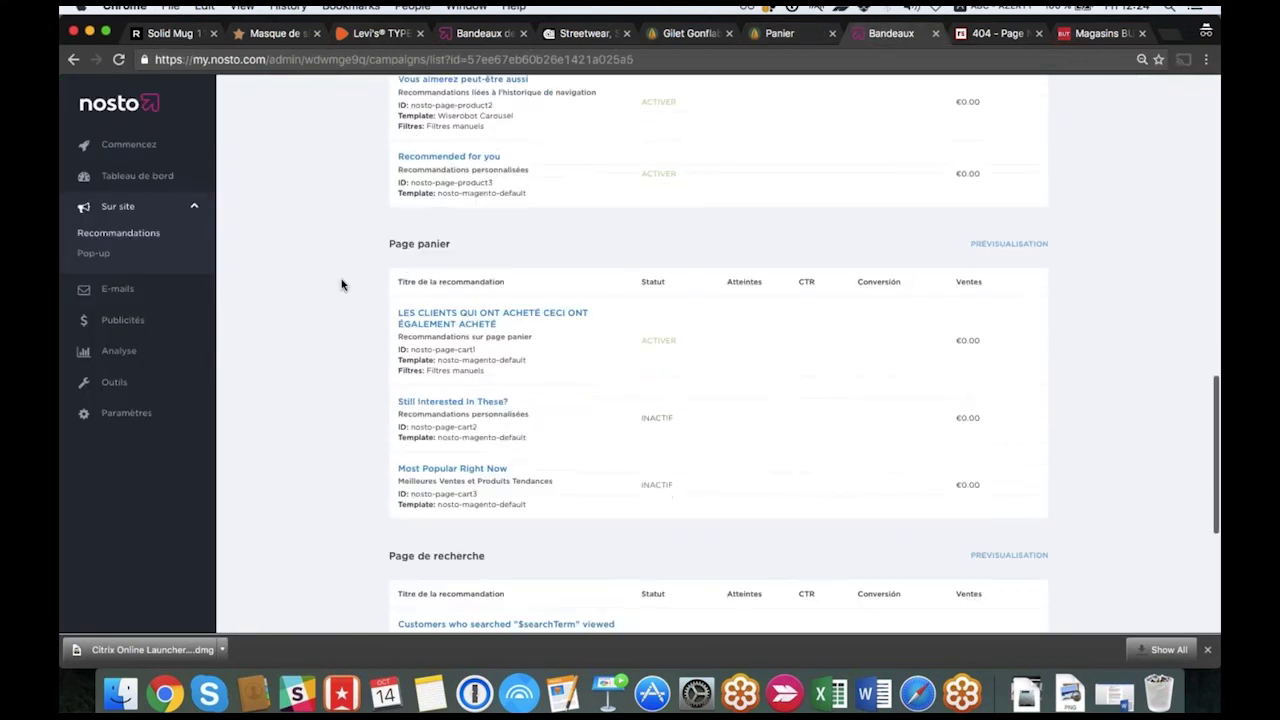
{"action": "left_click", "coordinate": [473, 328]}
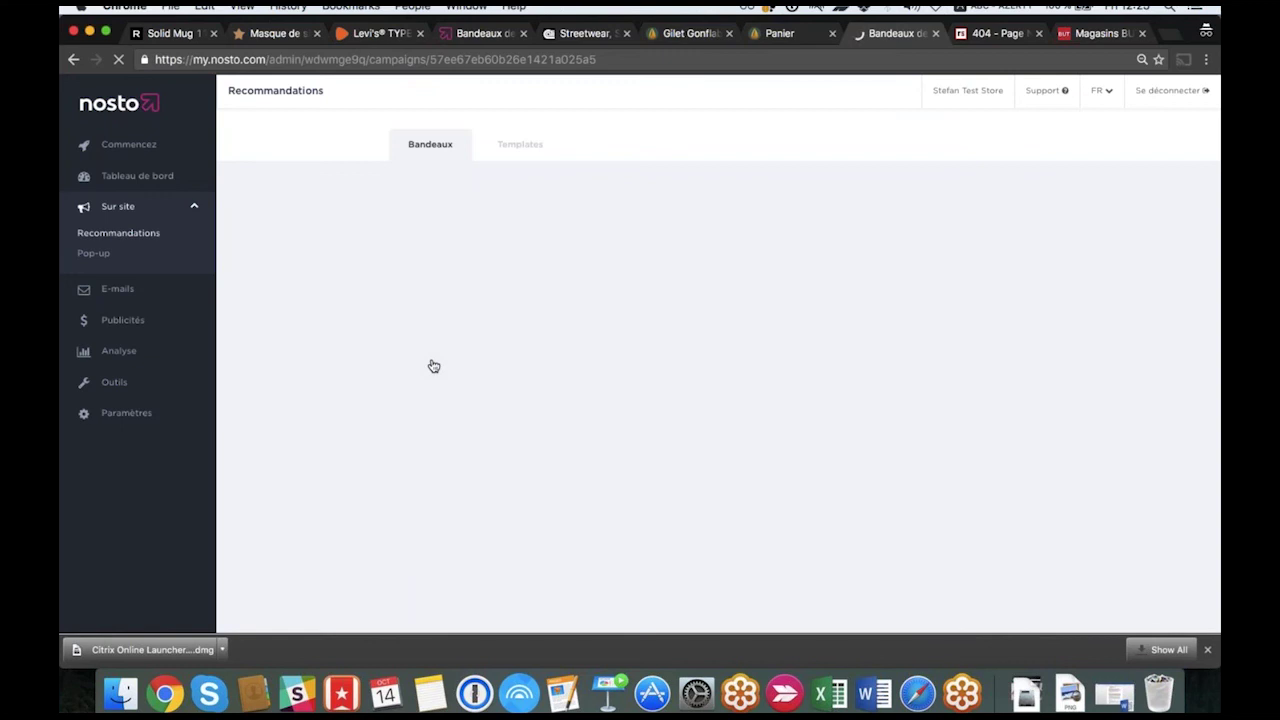
Enable the category filter under "Inclure des produits" for the cart page recommendation and expand its settings.
{"action": "scroll", "coordinate": [718, 350], "scroll_direction": "down", "scroll_amount": 5}
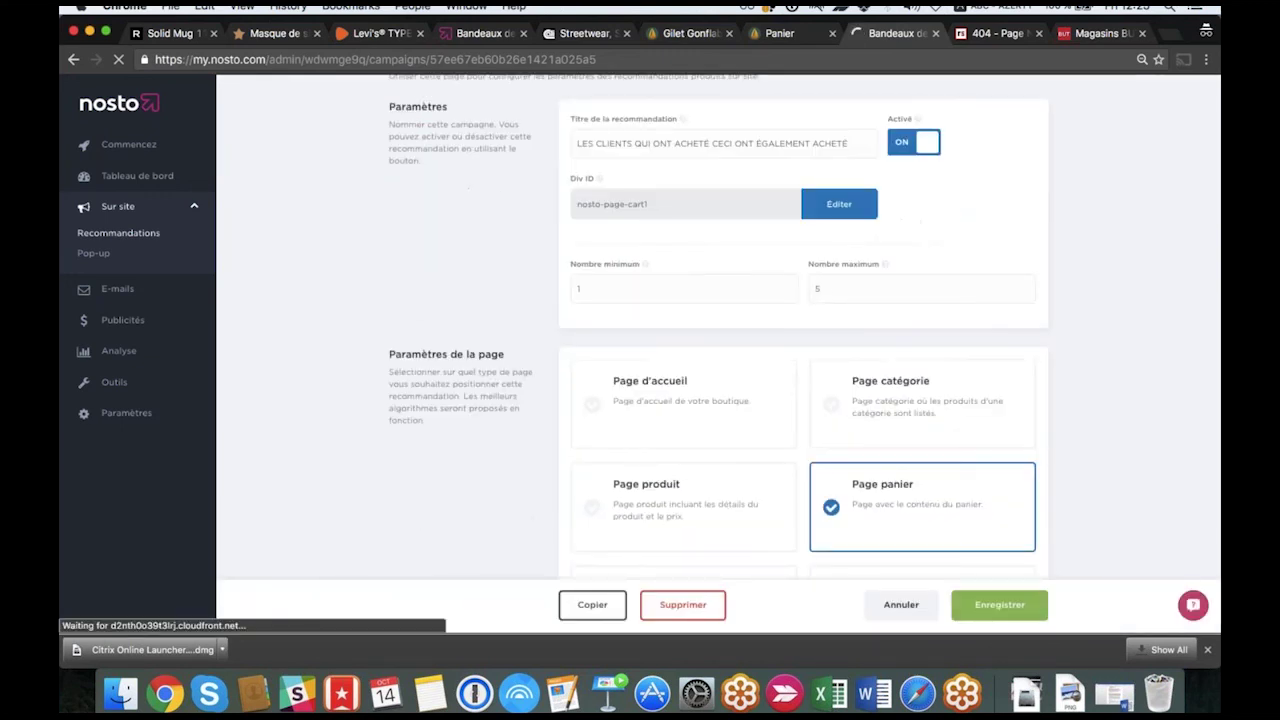
{"action": "scroll", "coordinate": [718, 350], "scroll_direction": "down", "scroll_amount": 2}
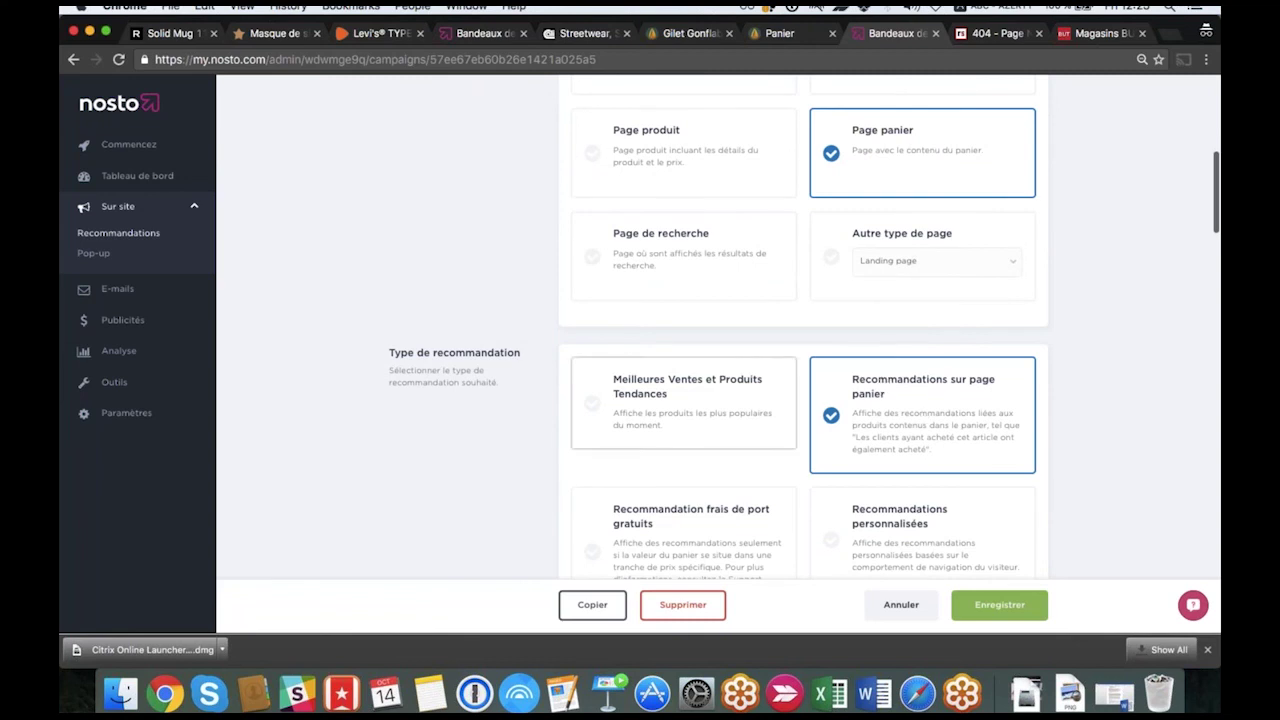
{"action": "scroll", "coordinate": [533, 406], "scroll_direction": "down", "scroll_amount": 1}
{"action": "scroll", "coordinate": [533, 406], "scroll_direction": "down", "scroll_amount": 4}
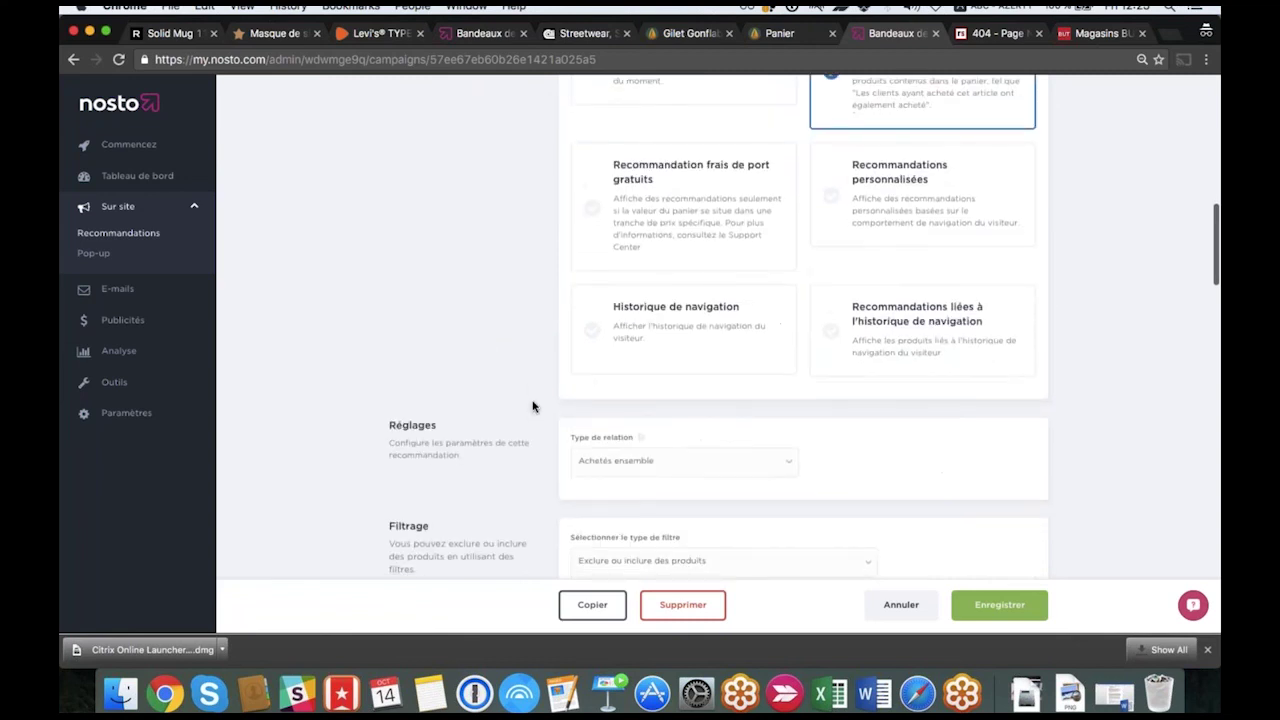
{"action": "scroll", "coordinate": [530, 413], "scroll_direction": "down", "scroll_amount": 2}
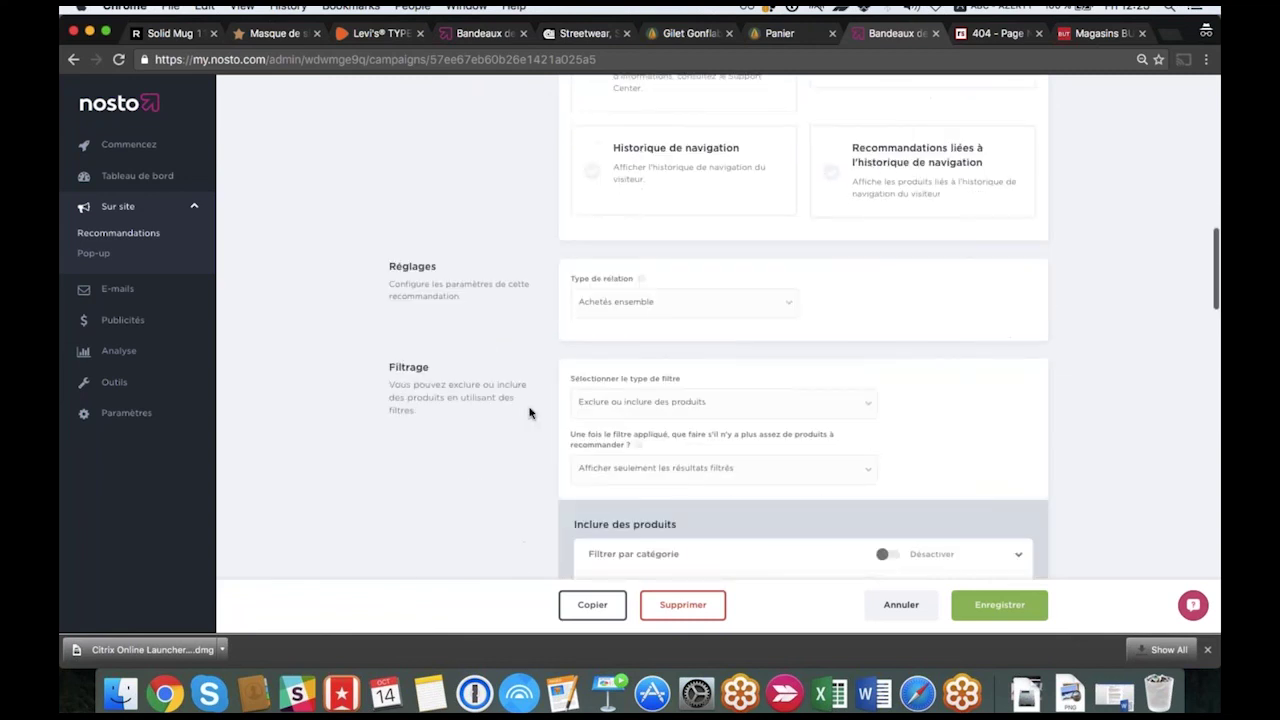
{"action": "scroll", "coordinate": [530, 413], "scroll_direction": "down", "scroll_amount": 3}
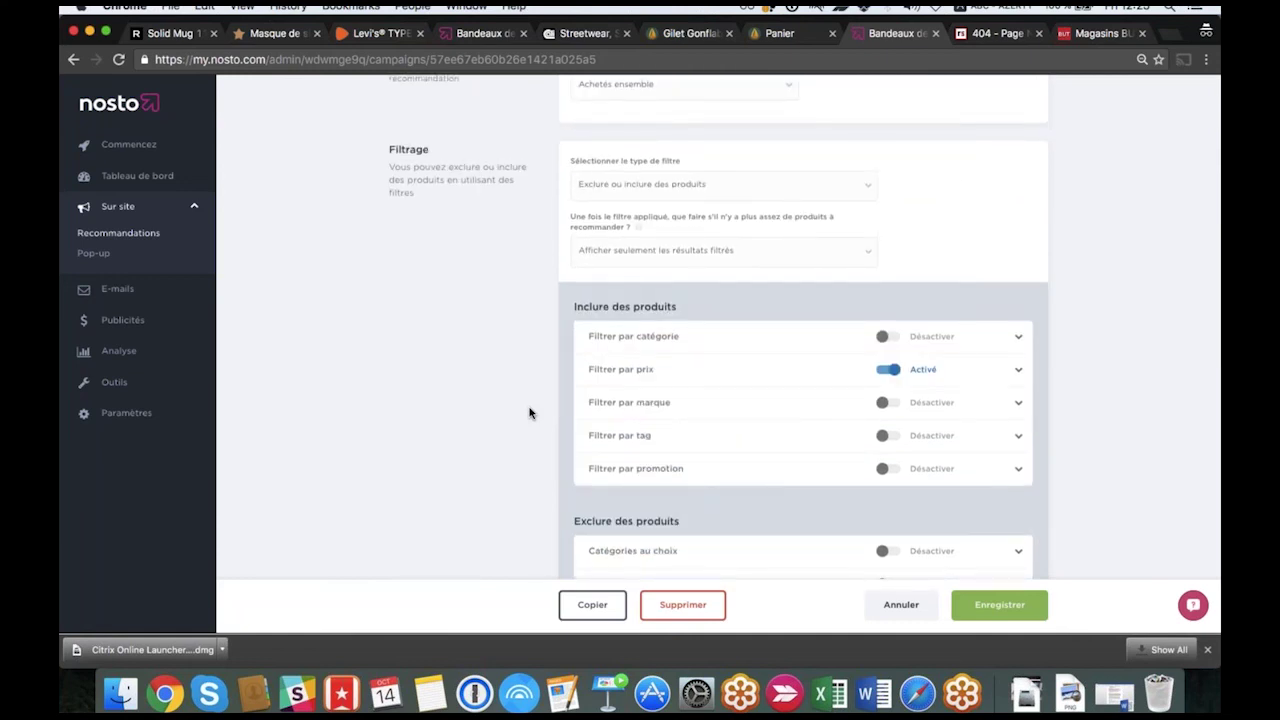
{"action": "left_click", "coordinate": [952, 336]}
{"action": "left_click", "coordinate": [1020, 336]}
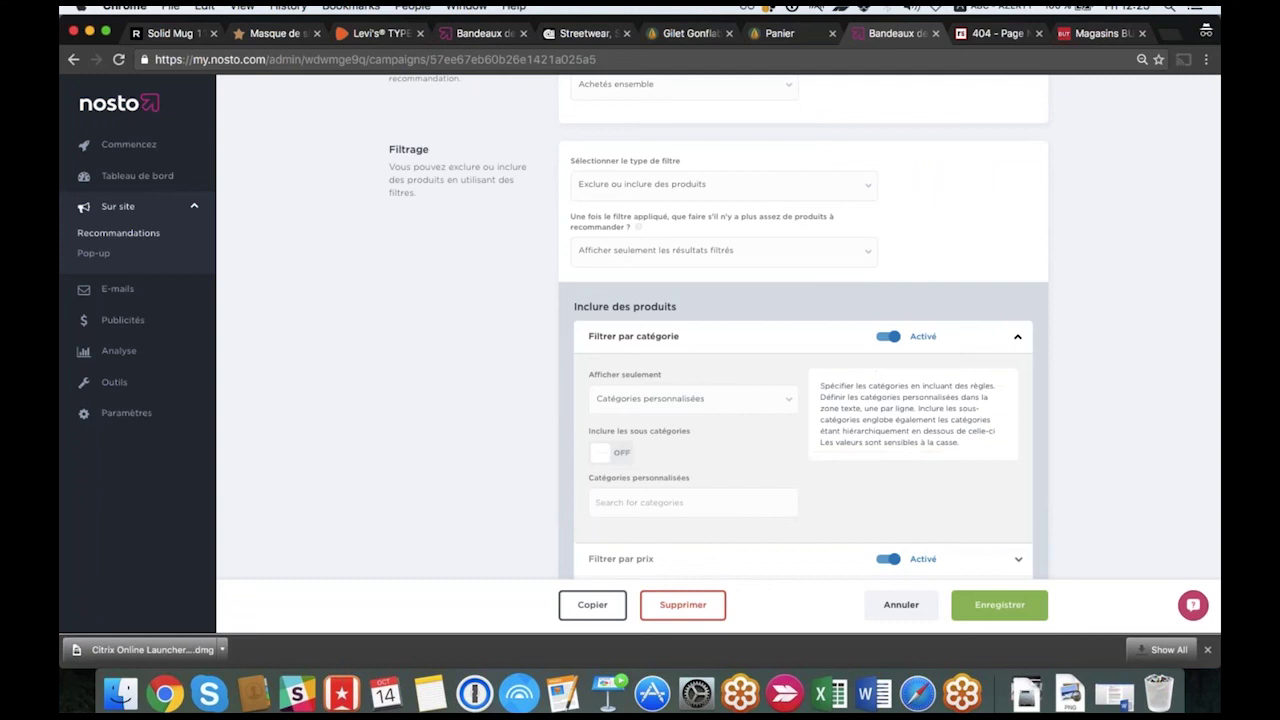
Turn on subcategory inclusion in the category filter and try starting a custom category entry with "/".
{"action": "left_click", "coordinate": [610, 452]}
{"action": "left_click", "coordinate": [640, 502]}
{"action": "type", "text": "/"}
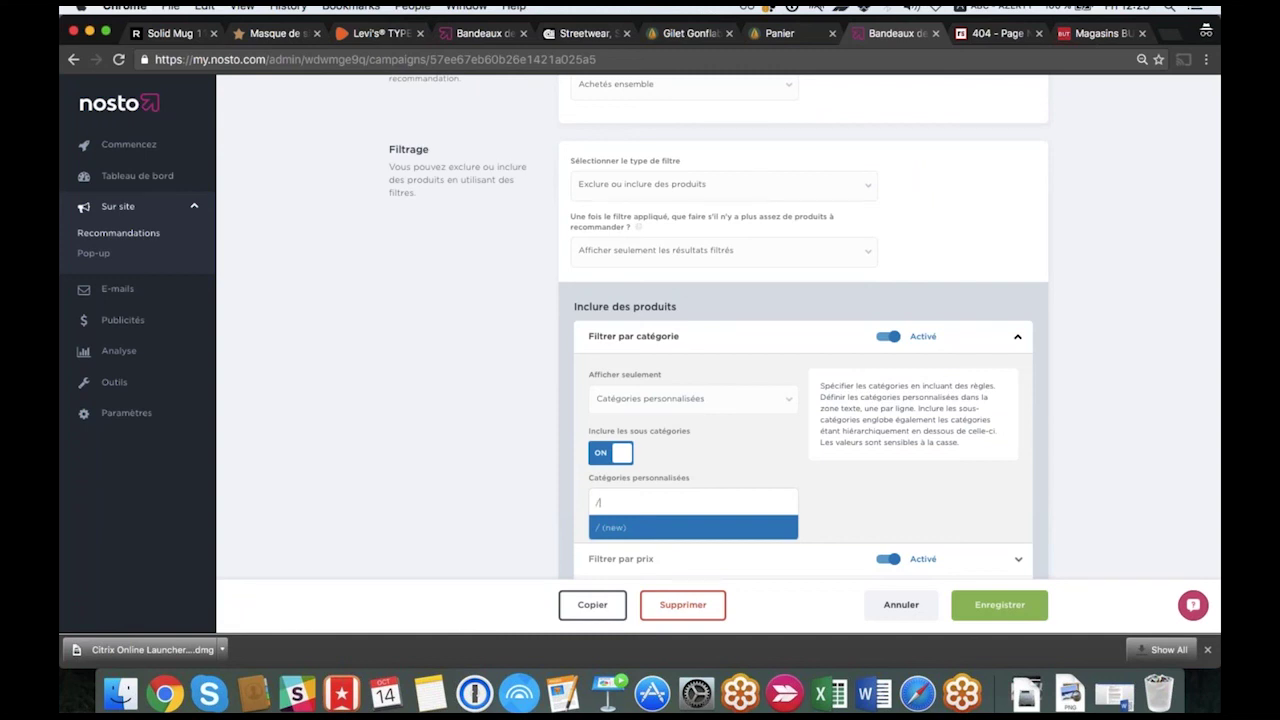
{"action": "left_click", "coordinate": [373, 495]}
Expand the price filter and examine its minimum and maximum along with the exclusion, fallback and template settings.
{"action": "scroll", "coordinate": [373, 495], "scroll_direction": "down", "scroll_amount": 3}
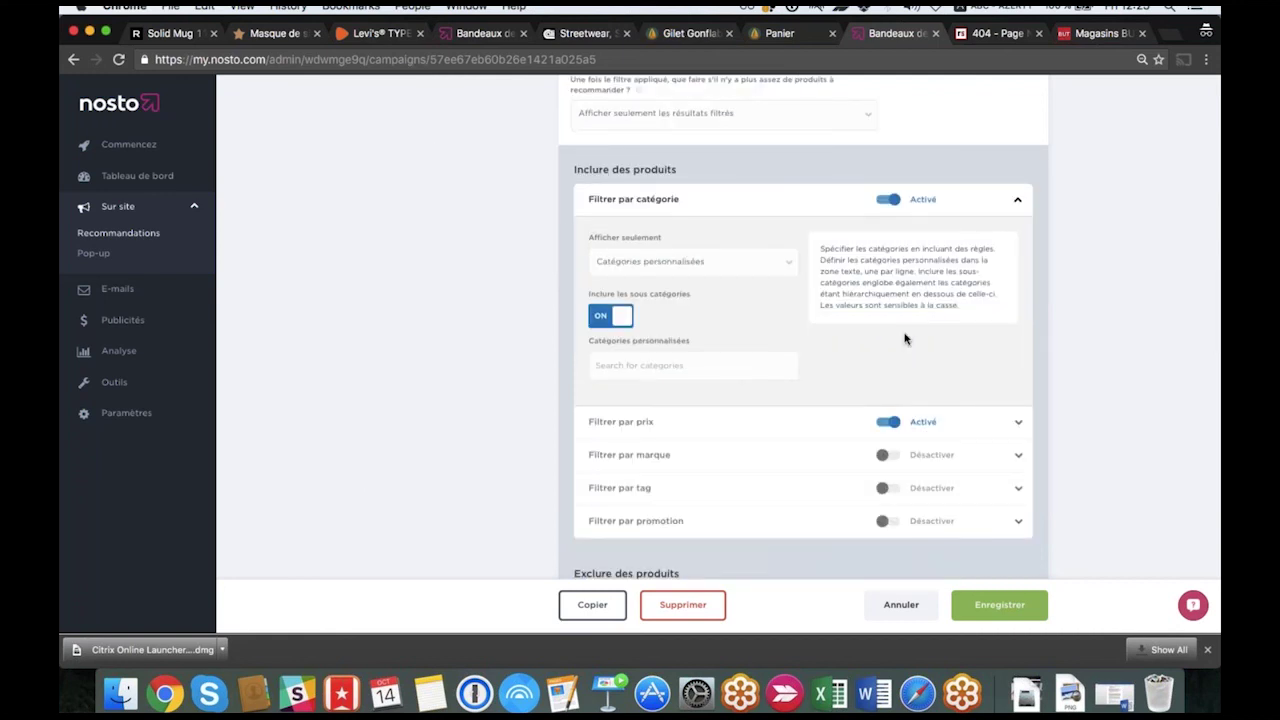
{"action": "left_click", "coordinate": [1016, 422]}
{"action": "scroll", "coordinate": [793, 447], "scroll_direction": "down", "scroll_amount": 1}
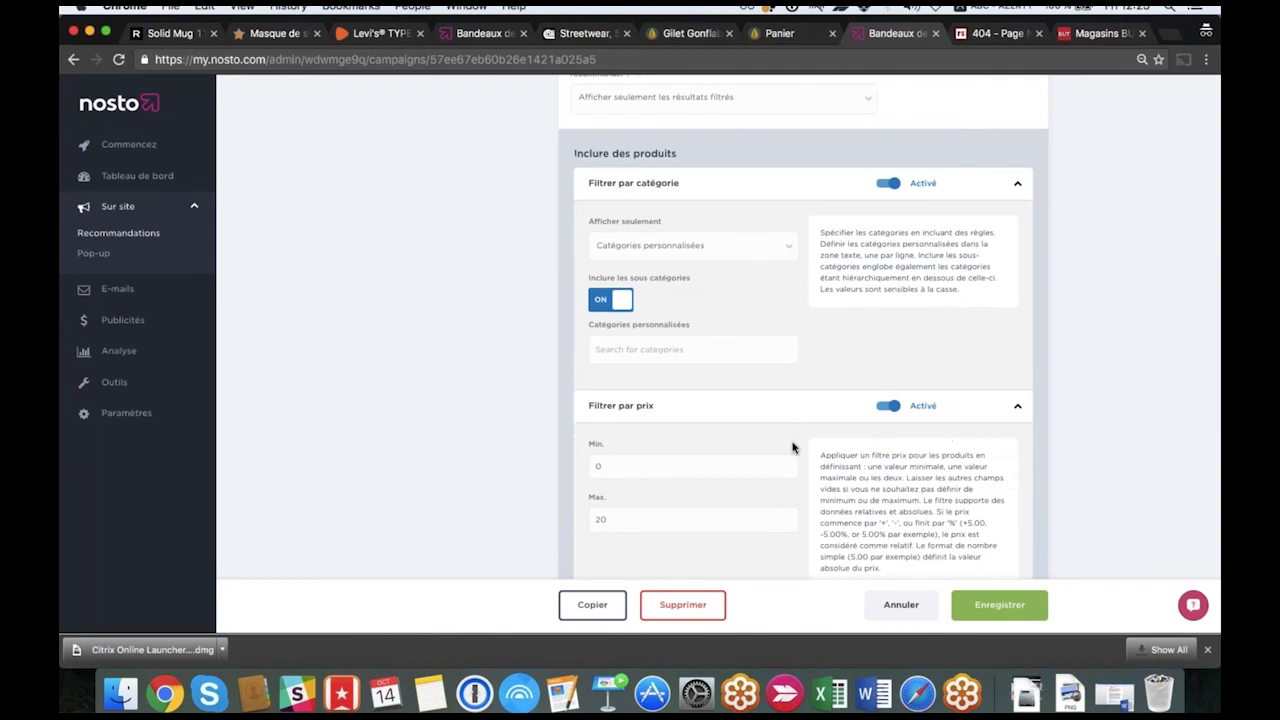
{"action": "scroll", "coordinate": [793, 447], "scroll_direction": "down", "scroll_amount": 1}
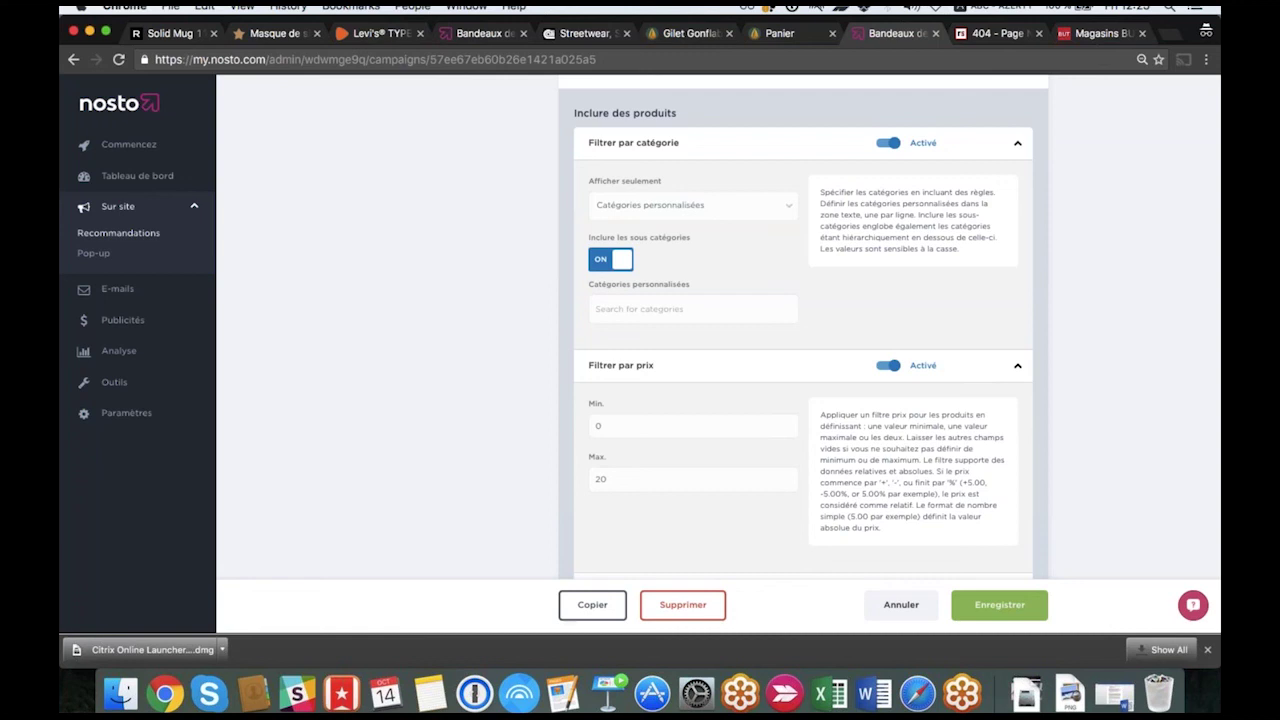
{"action": "scroll", "coordinate": [399, 228], "scroll_direction": "down", "scroll_amount": 10}
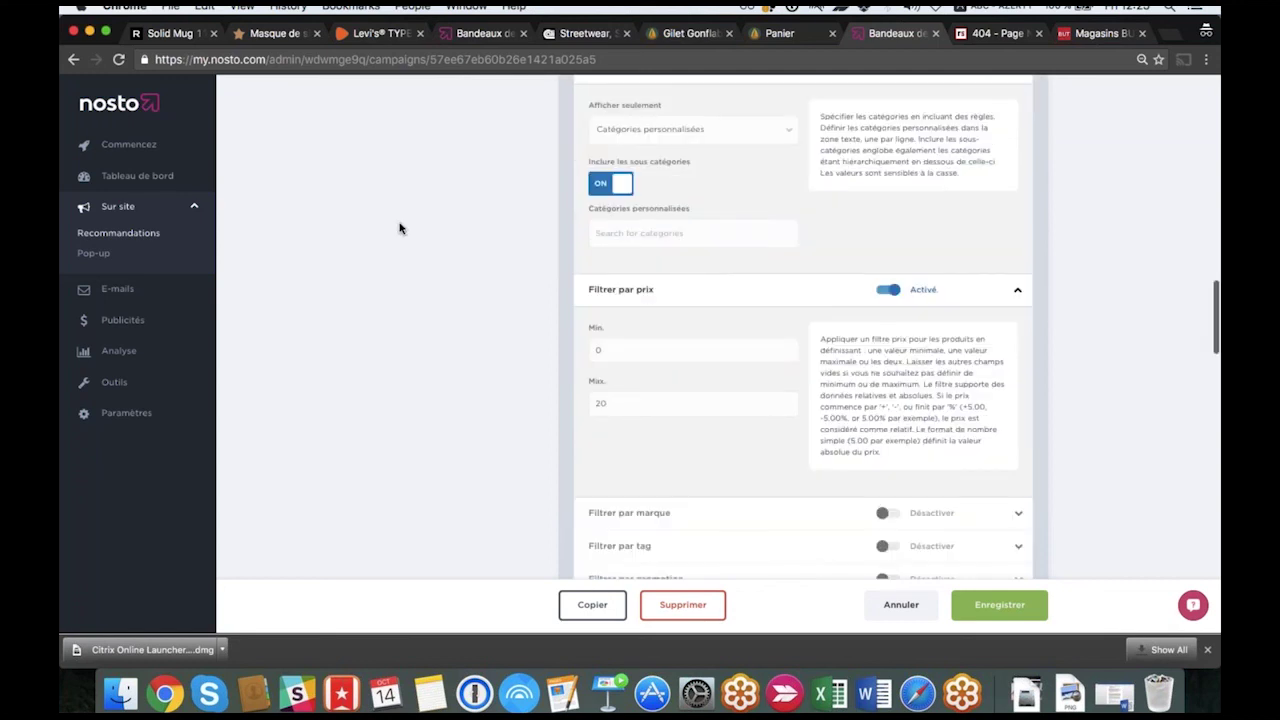
{"action": "scroll", "coordinate": [399, 228], "scroll_direction": "down", "scroll_amount": 1}
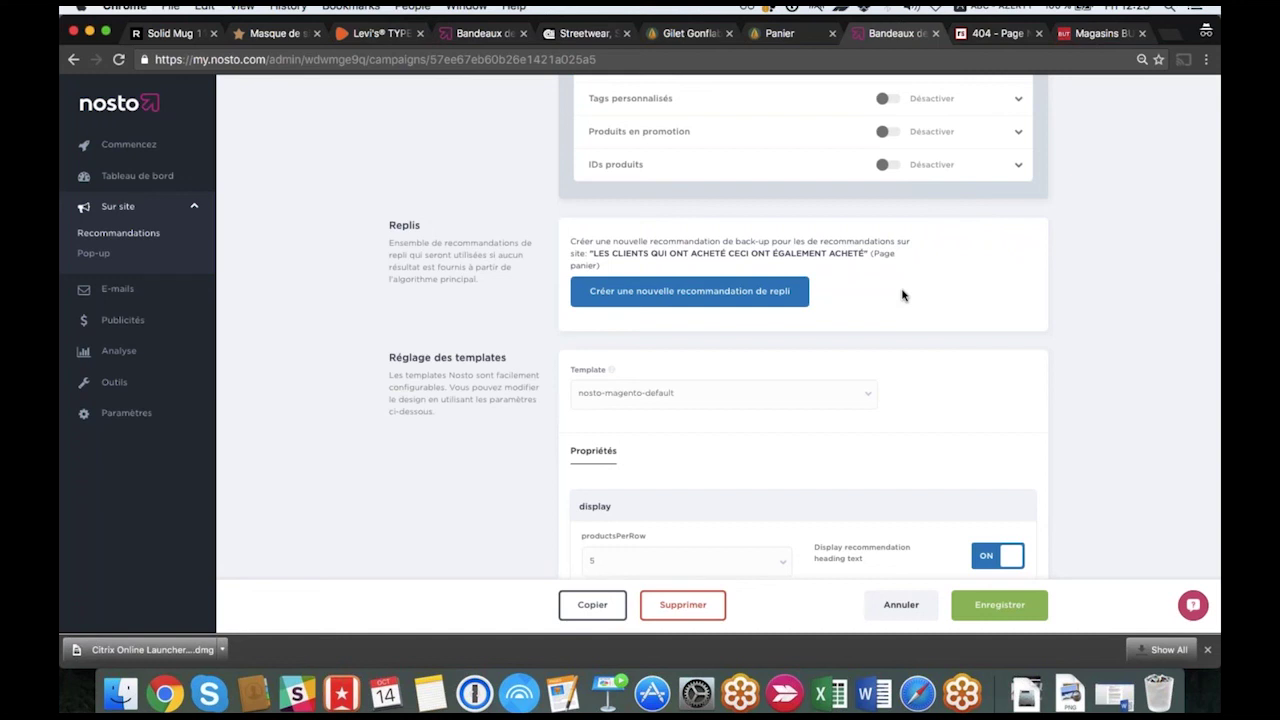
Examine the Richer Sounds page-not-found page and bring up the BUT 404 page for comparison.
{"action": "left_click", "coordinate": [995, 33]}
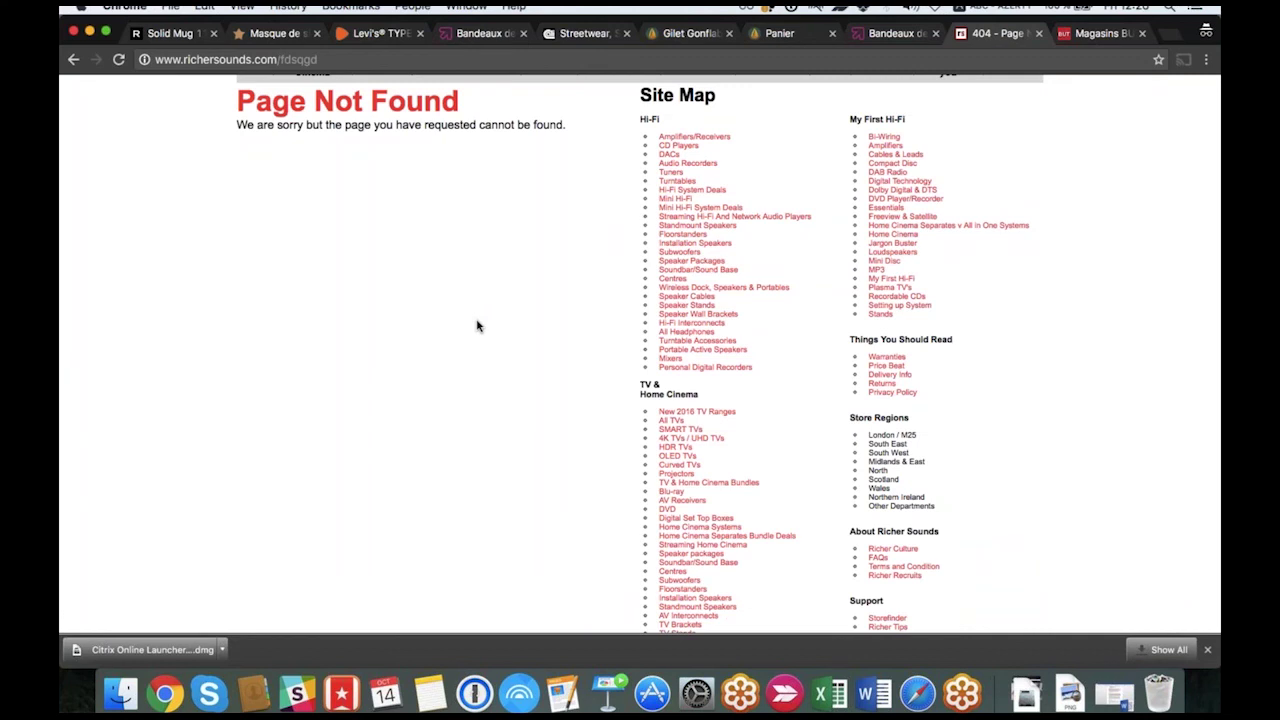
{"action": "scroll", "coordinate": [477, 325], "scroll_direction": "up", "scroll_amount": 4}
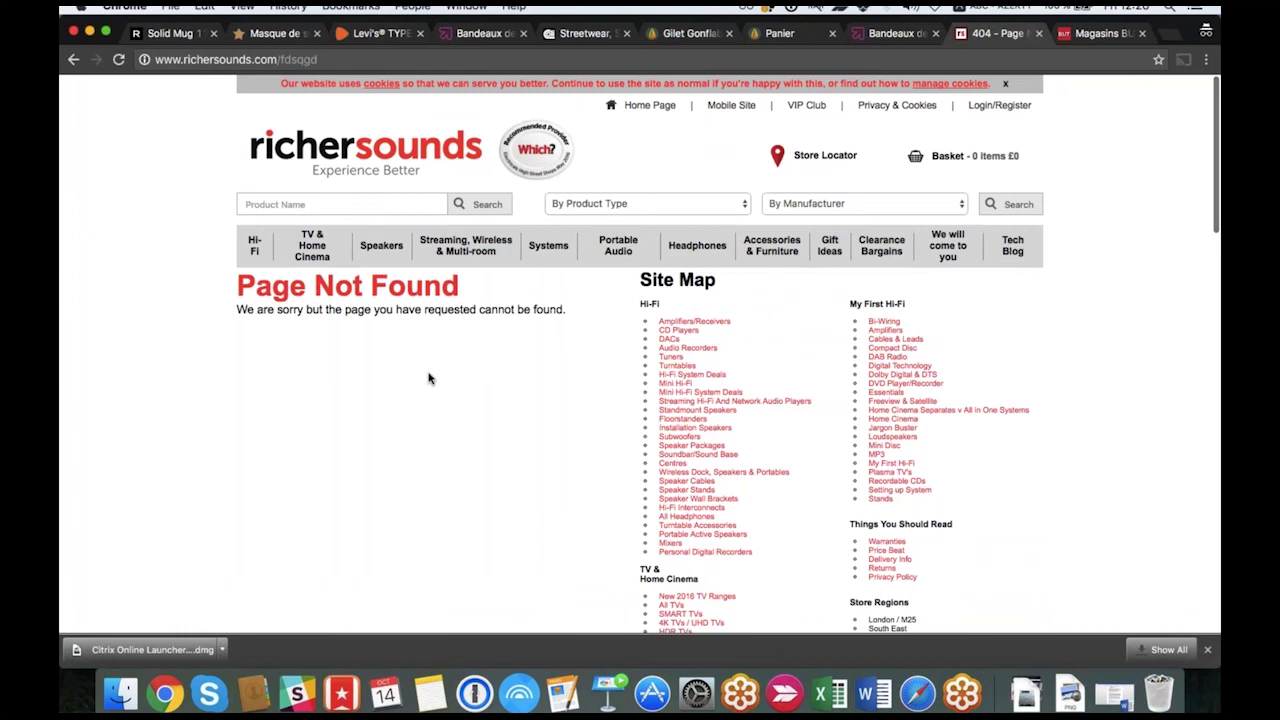
{"action": "scroll", "coordinate": [428, 378], "scroll_direction": "down", "scroll_amount": 2}
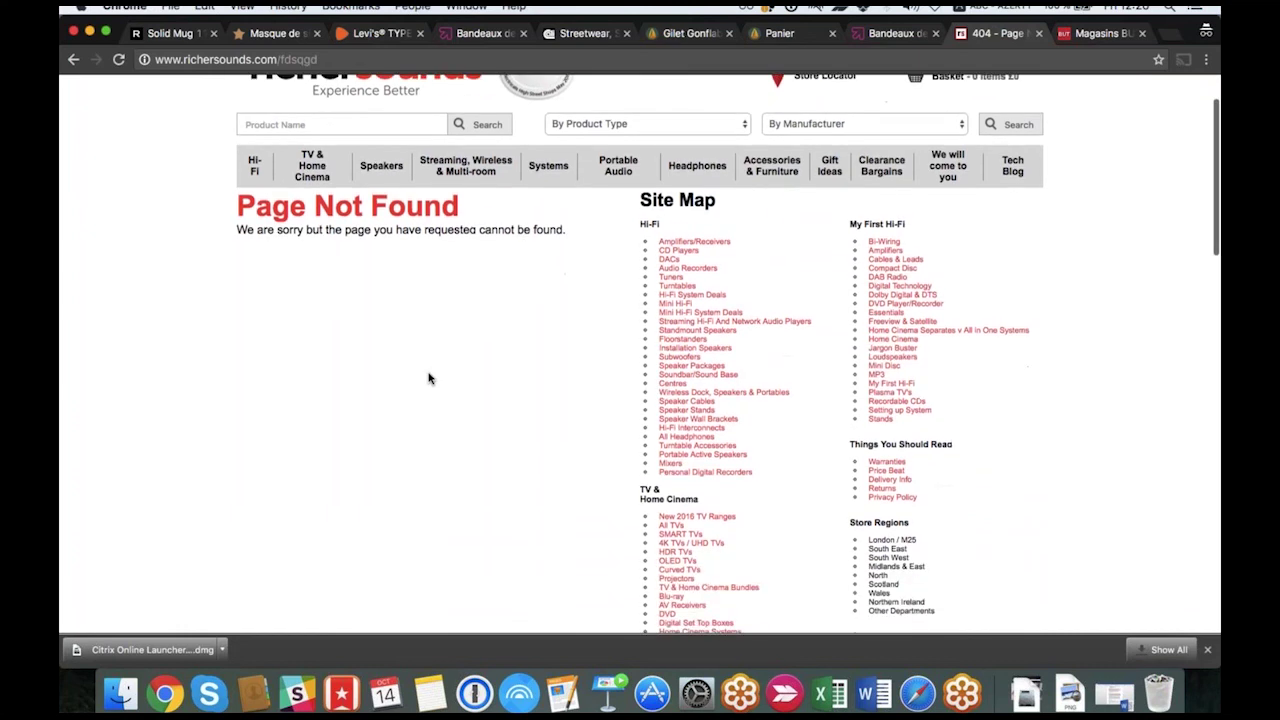
{"action": "scroll", "coordinate": [428, 378], "scroll_direction": "up", "scroll_amount": 1}
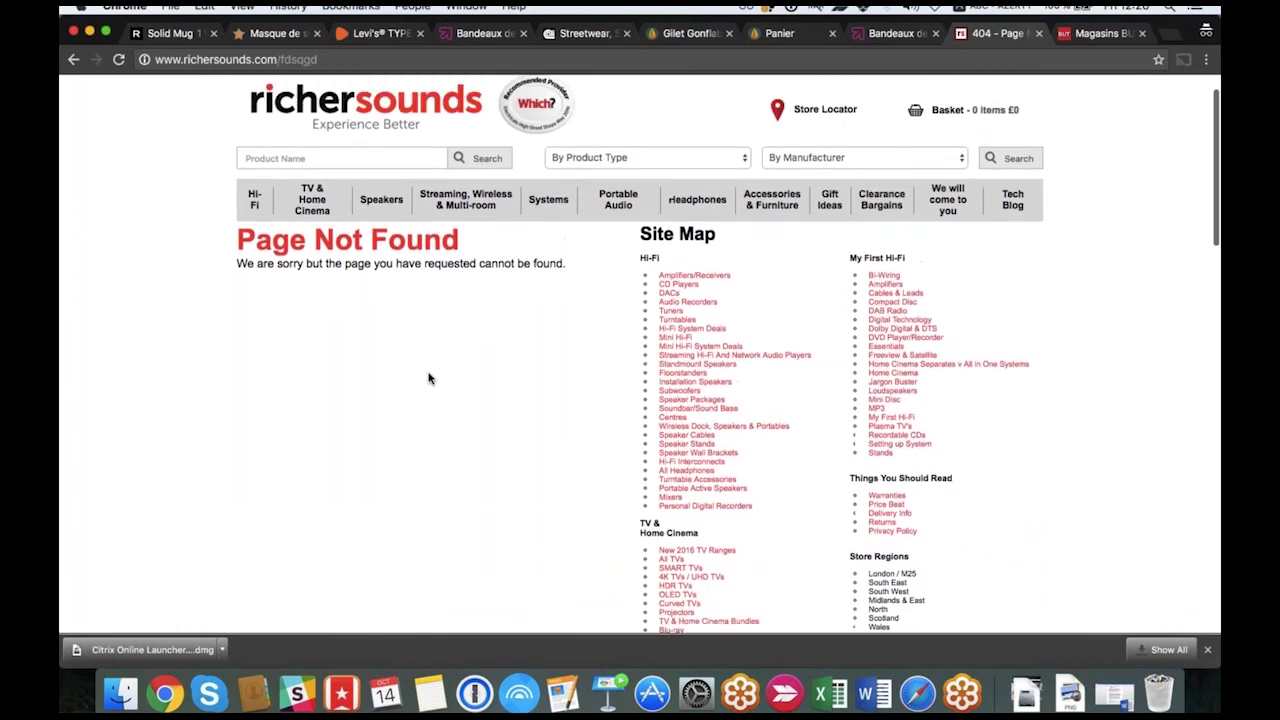
{"action": "left_click", "coordinate": [1066, 35]}
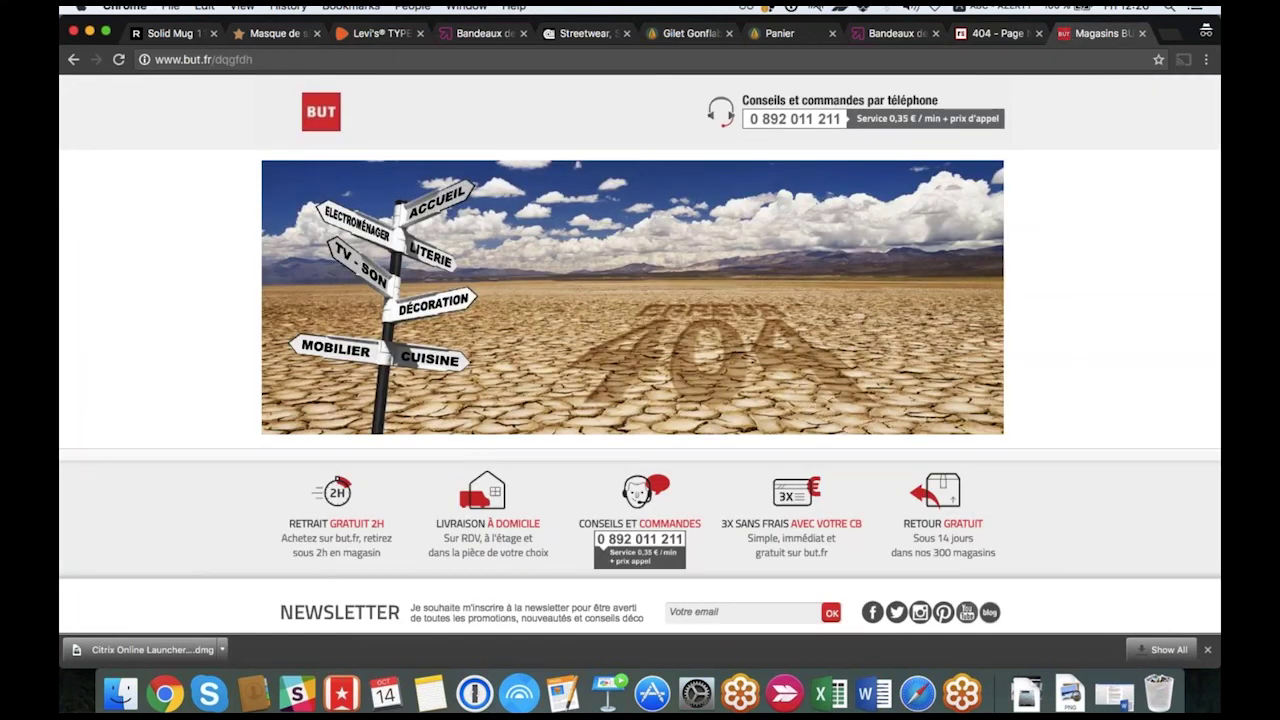
Switch to the plus2foot 404 page in Safari and examine its "Top des ventes" and "Top des ventes promos" recommendations.
{"action": "key", "text": "ctrl+Up"}
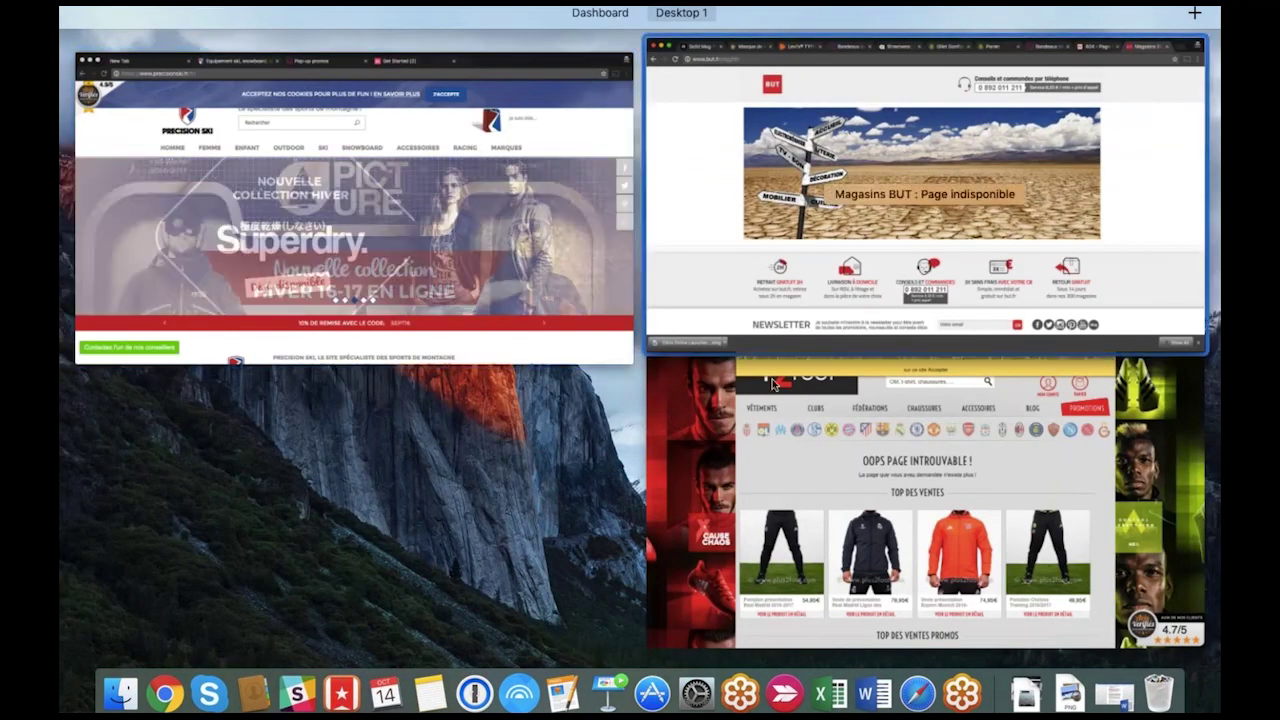
{"action": "scroll", "coordinate": [620, 247], "scroll_direction": "down", "scroll_amount": 3}
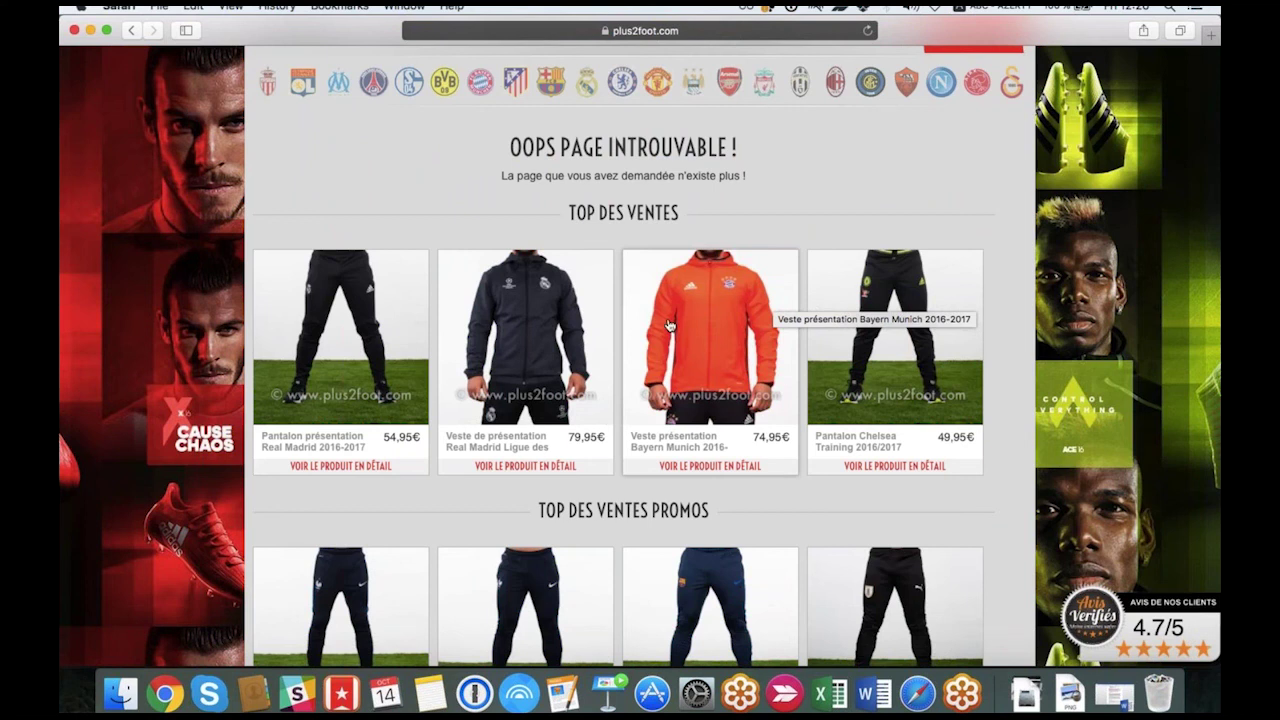
{"action": "scroll", "coordinate": [669, 325], "scroll_direction": "down", "scroll_amount": 3}
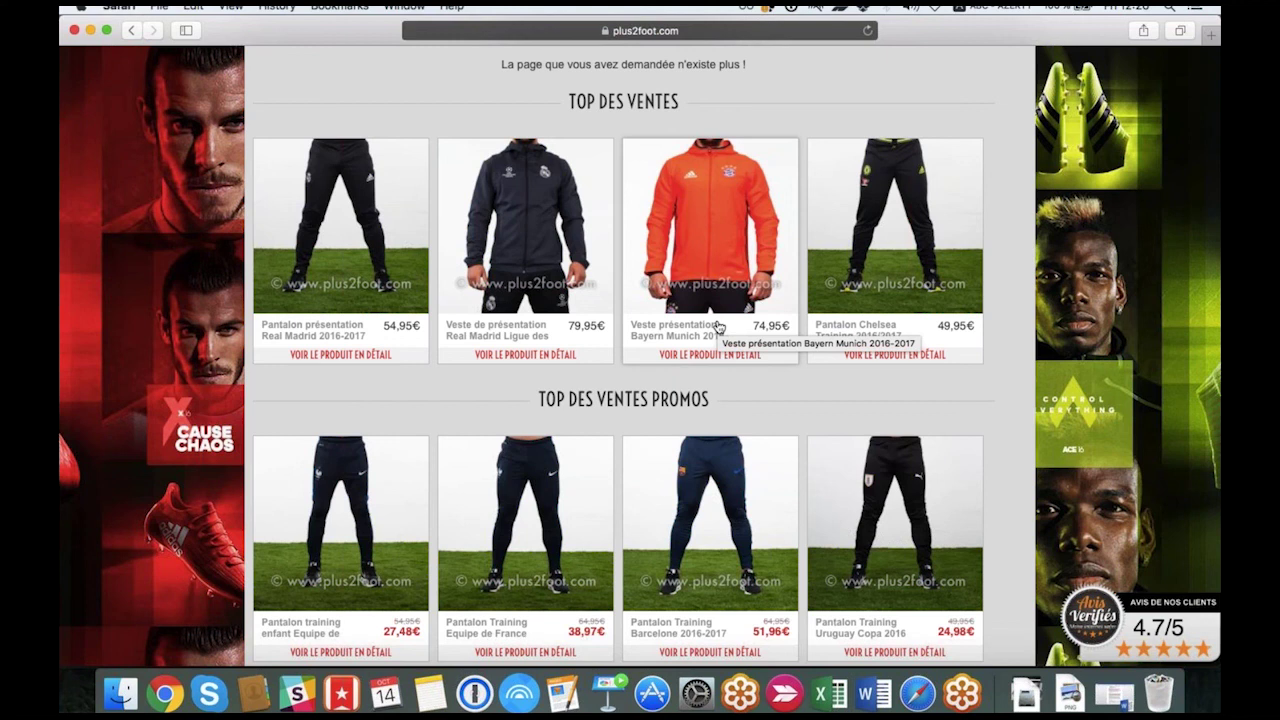
Switch back to Chrome and open the plus2foot.com store in a new tab.
{"action": "key", "text": "ctrl+Up"}
{"action": "left_click", "coordinate": [825, 93]}
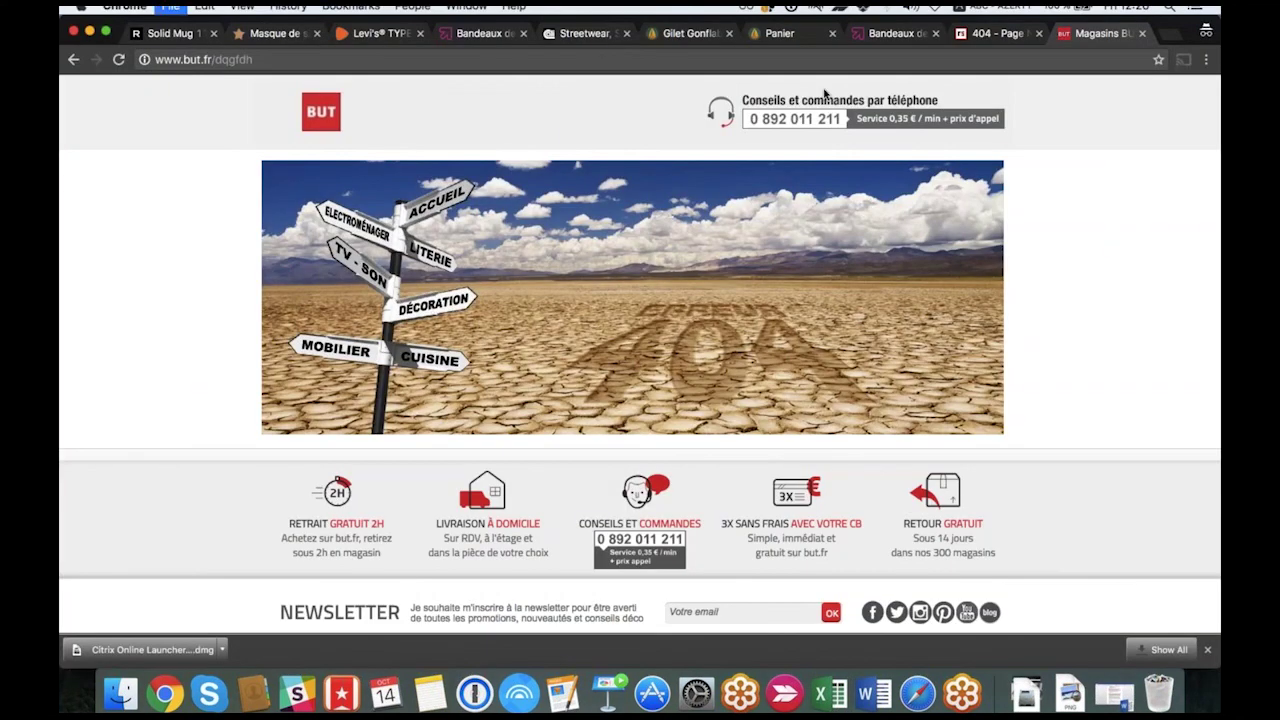
{"action": "key", "text": "super+t"}
{"action": "type", "text": "plu"}
{"action": "key", "text": "Down"}
{"action": "key", "text": "Down"}
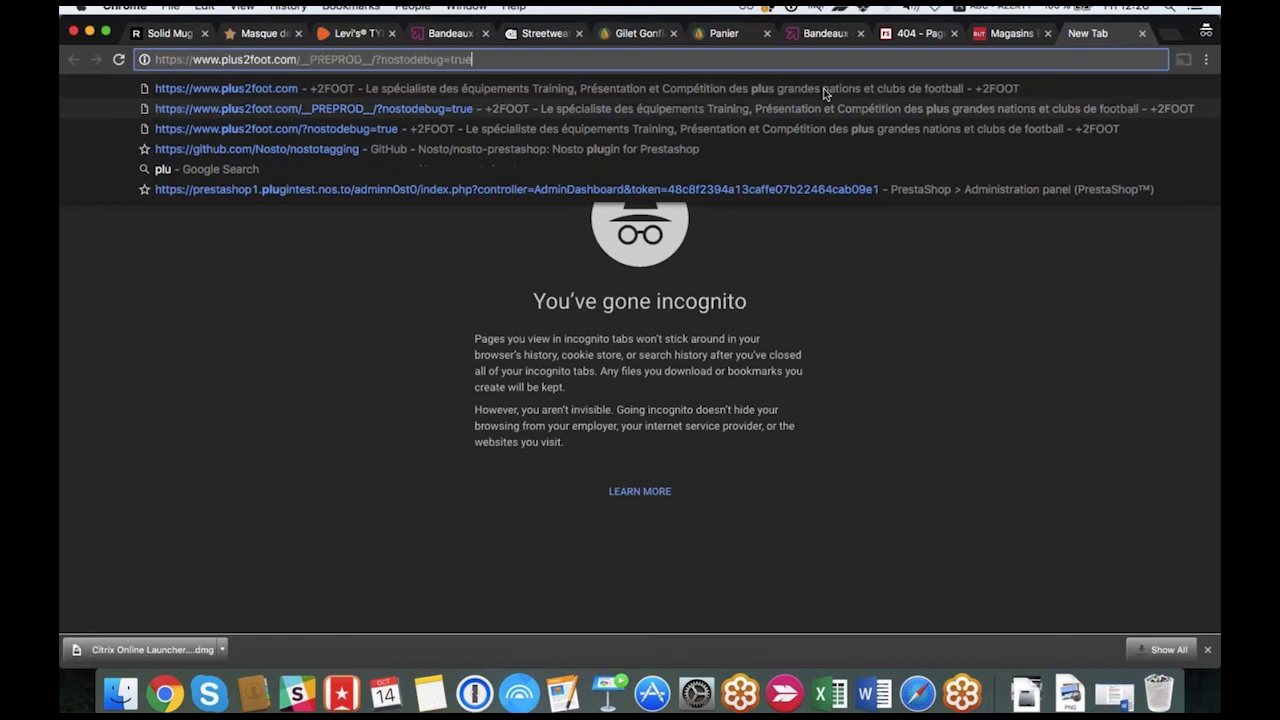
{"action": "key", "text": "Return"}
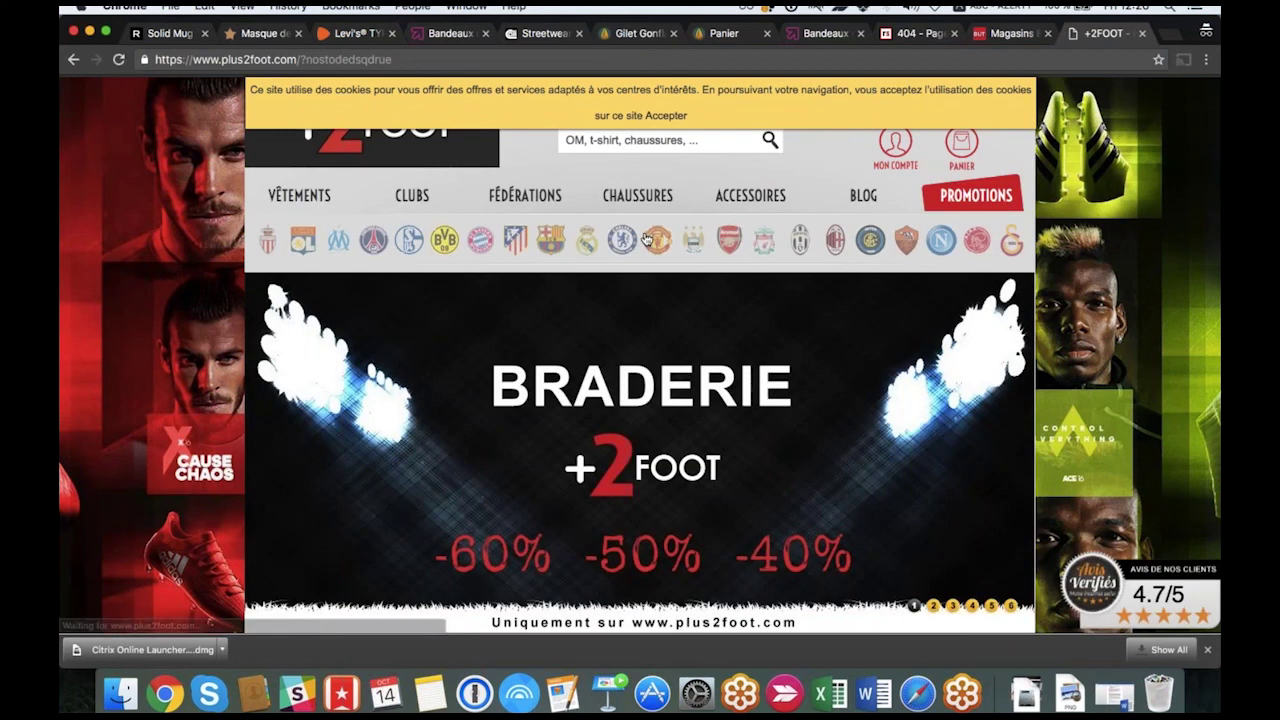
{"action": "scroll", "coordinate": [645, 238], "scroll_direction": "down", "scroll_amount": 2}
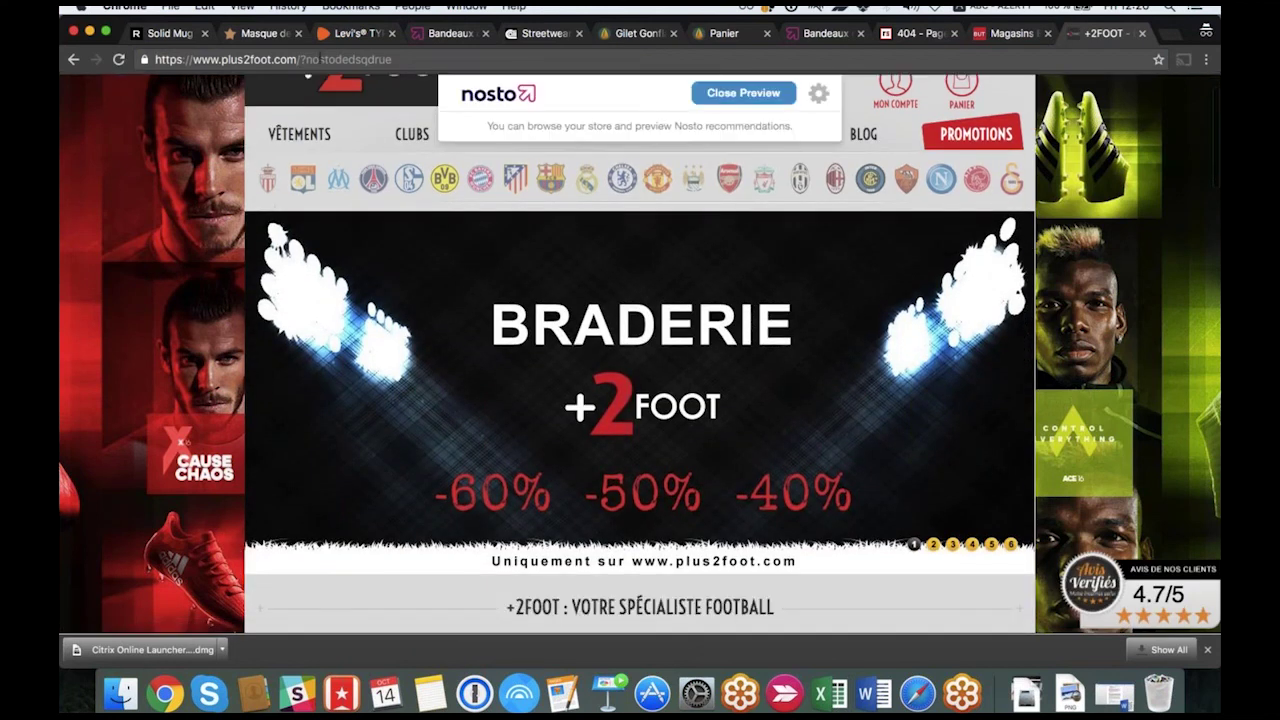
{"action": "left_click_drag", "start_coordinate": [301, 59], "coordinate": [394, 59]}
{"action": "type", "text": "dsf"}
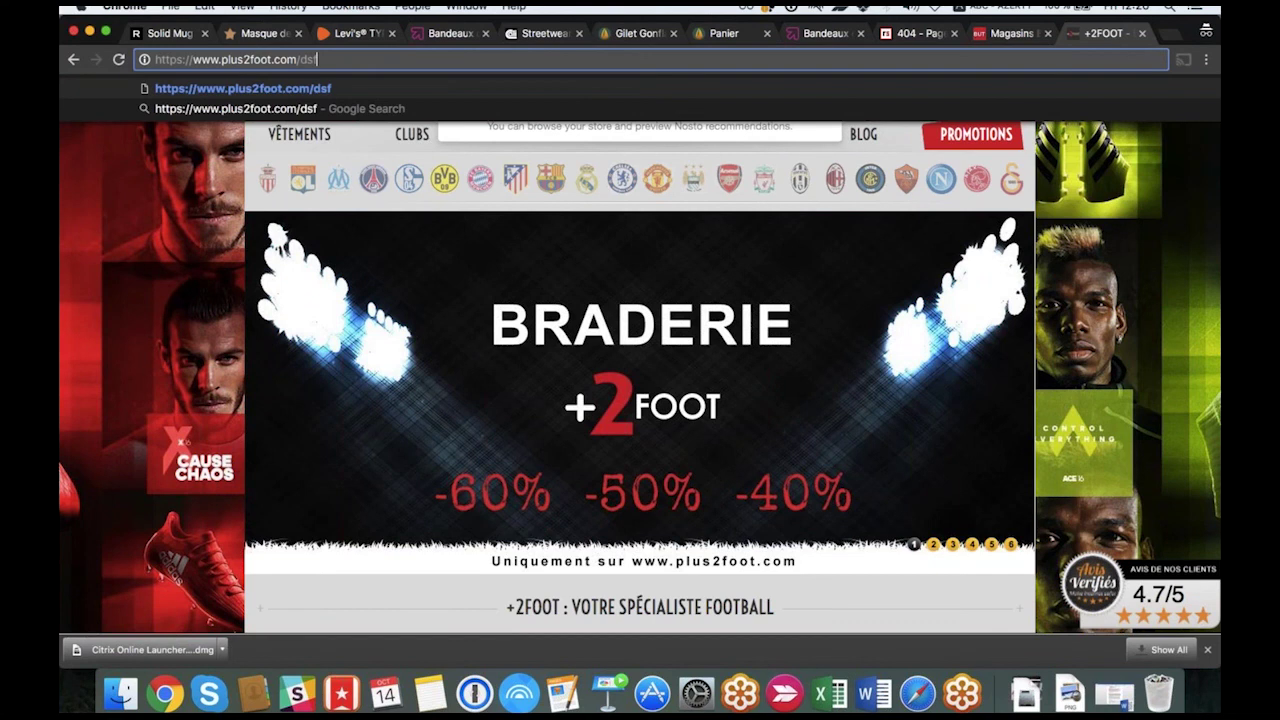
{"action": "key", "text": "Return"}
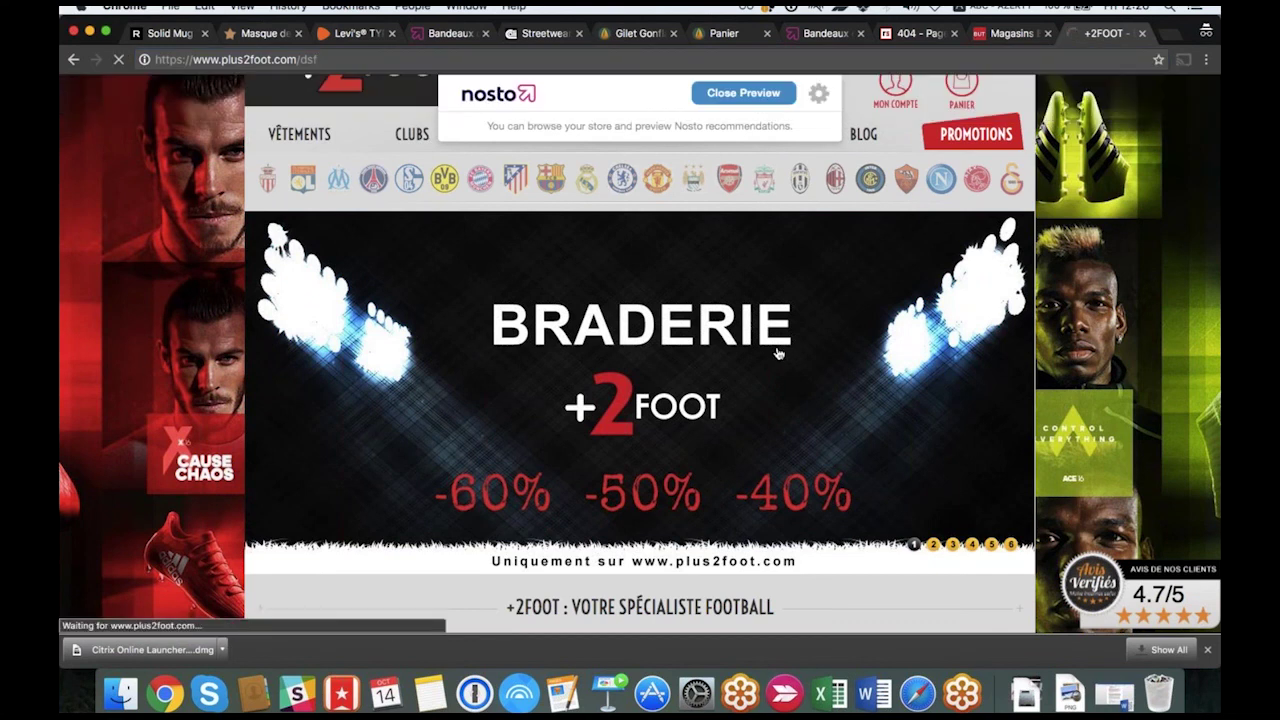
Examine the "Vos produits préférés" and "Vous pourriez aimer" personalised recommendations on the plus2foot 404 page.
{"action": "scroll", "coordinate": [778, 354], "scroll_direction": "down", "scroll_amount": 4}
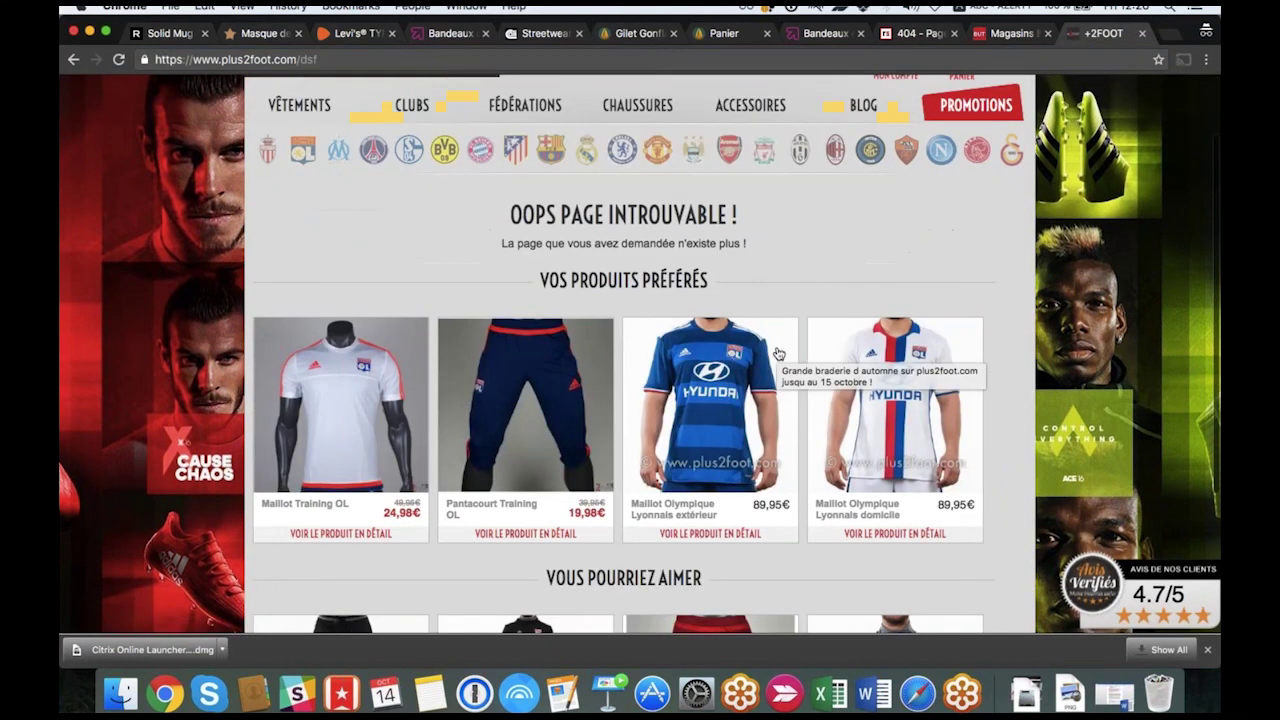
{"action": "scroll", "coordinate": [710, 340], "scroll_direction": "up", "scroll_amount": 2}
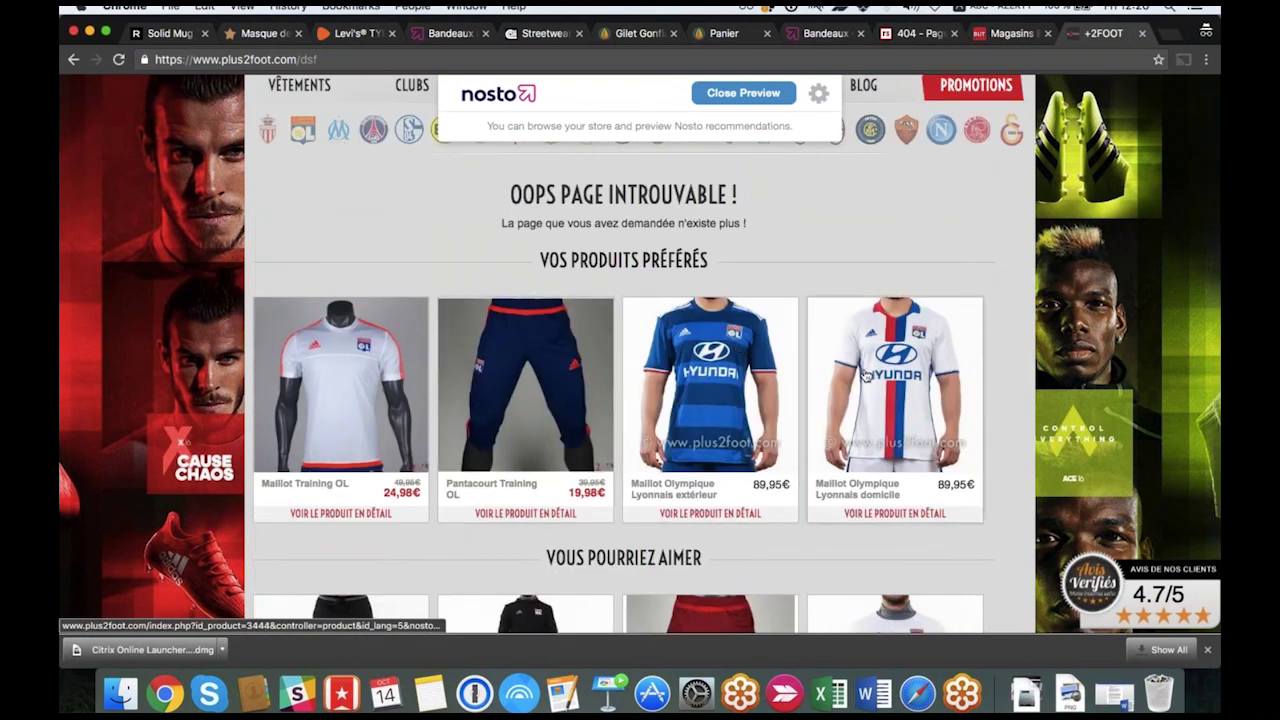
{"action": "scroll", "coordinate": [866, 375], "scroll_direction": "down", "scroll_amount": 3}
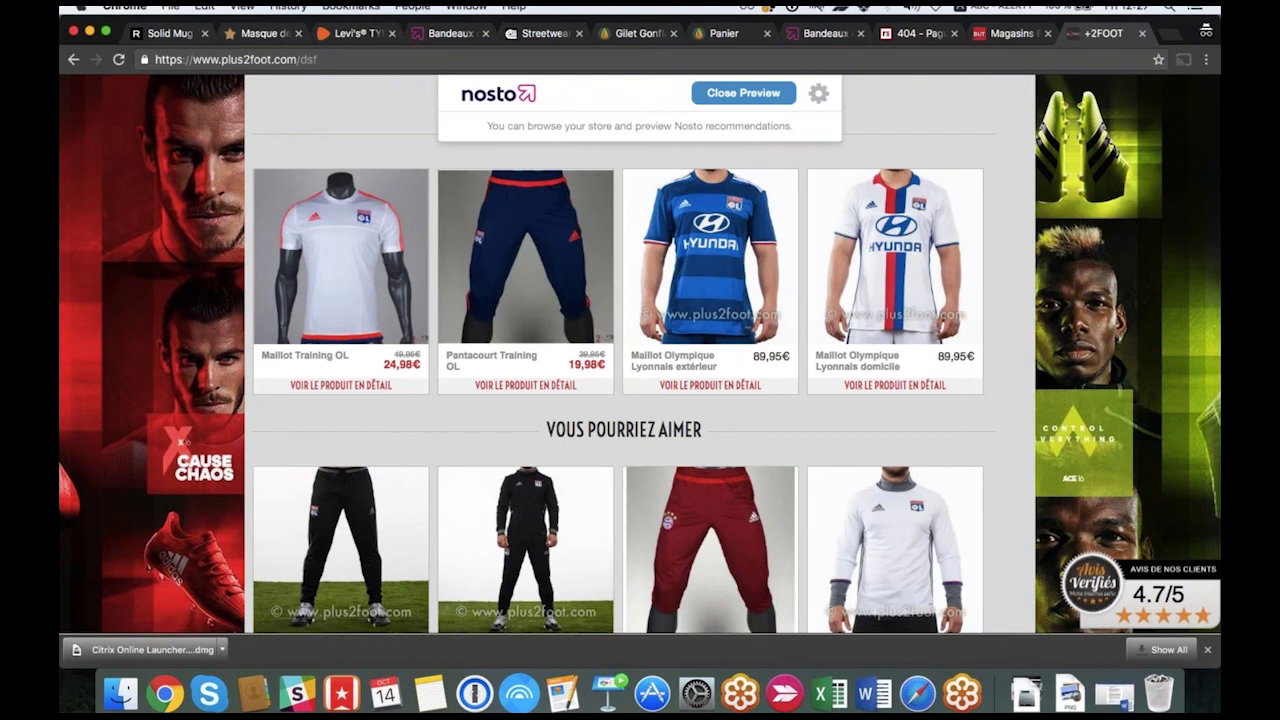
{"action": "scroll", "coordinate": [624, 400], "scroll_direction": "down", "scroll_amount": 1}
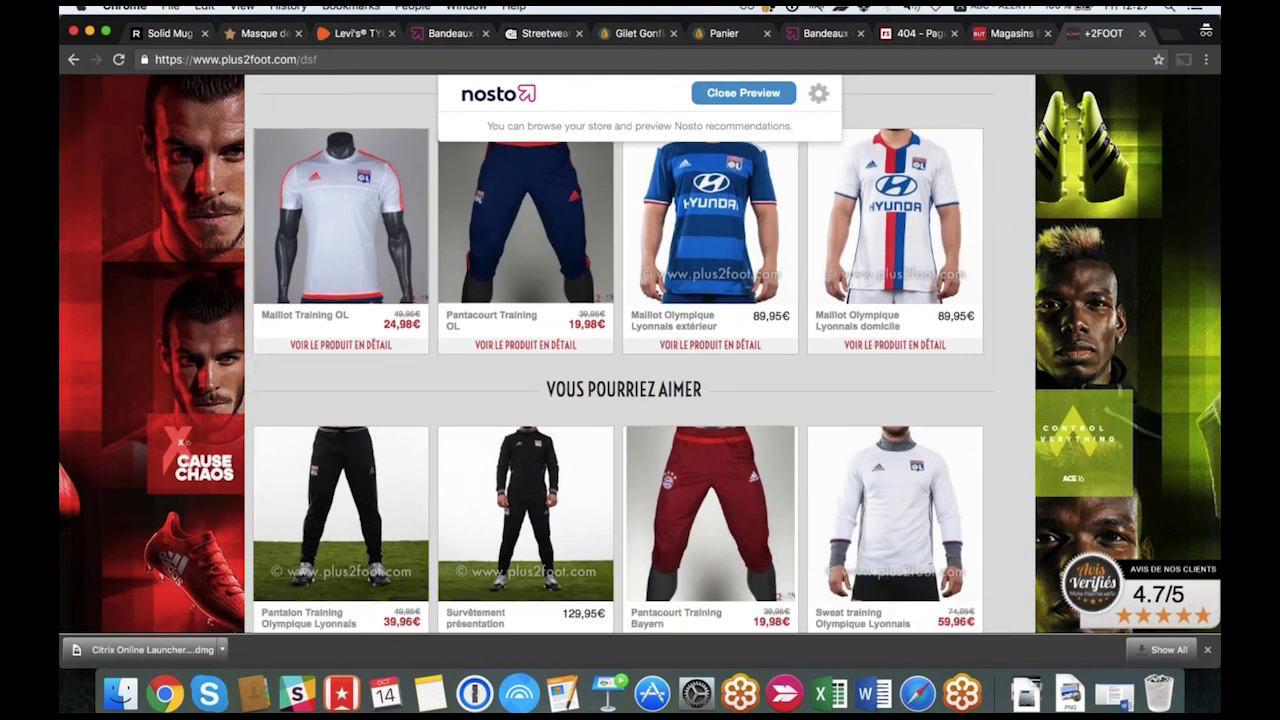
{"action": "scroll", "coordinate": [668, 328], "scroll_direction": "up", "scroll_amount": 1}
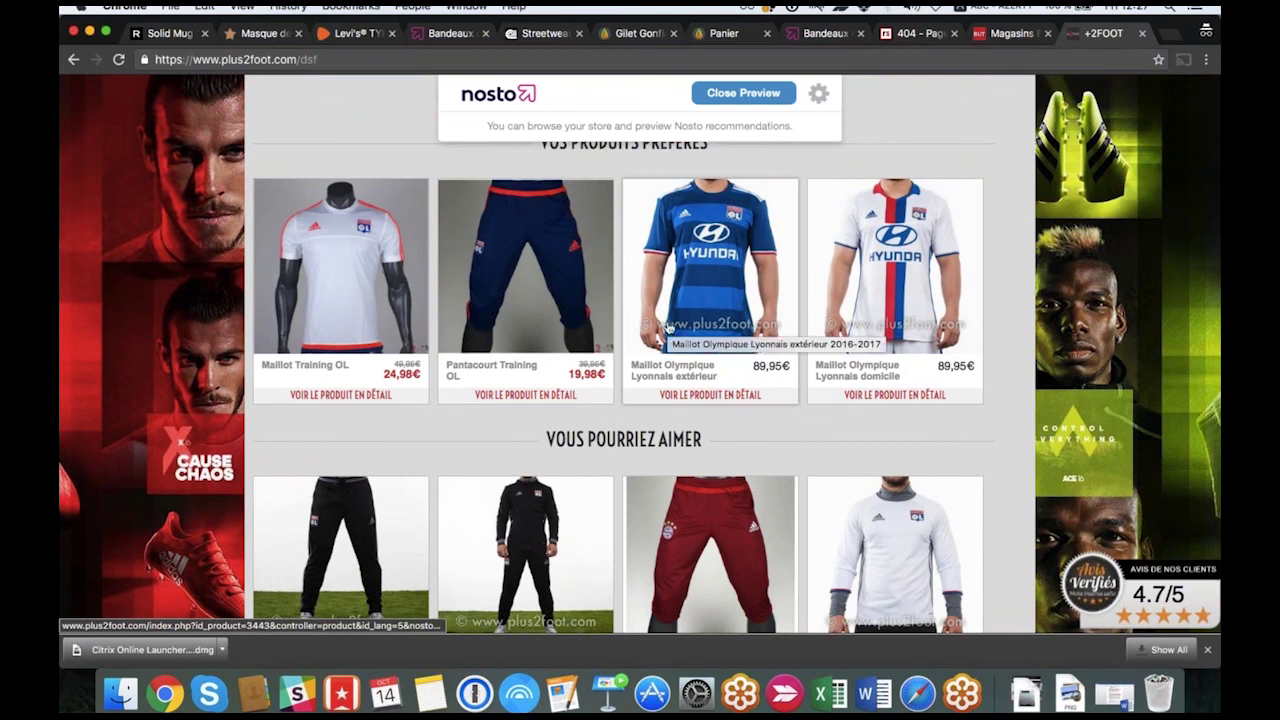
{"action": "scroll", "coordinate": [580, 278], "scroll_direction": "down", "scroll_amount": 2}
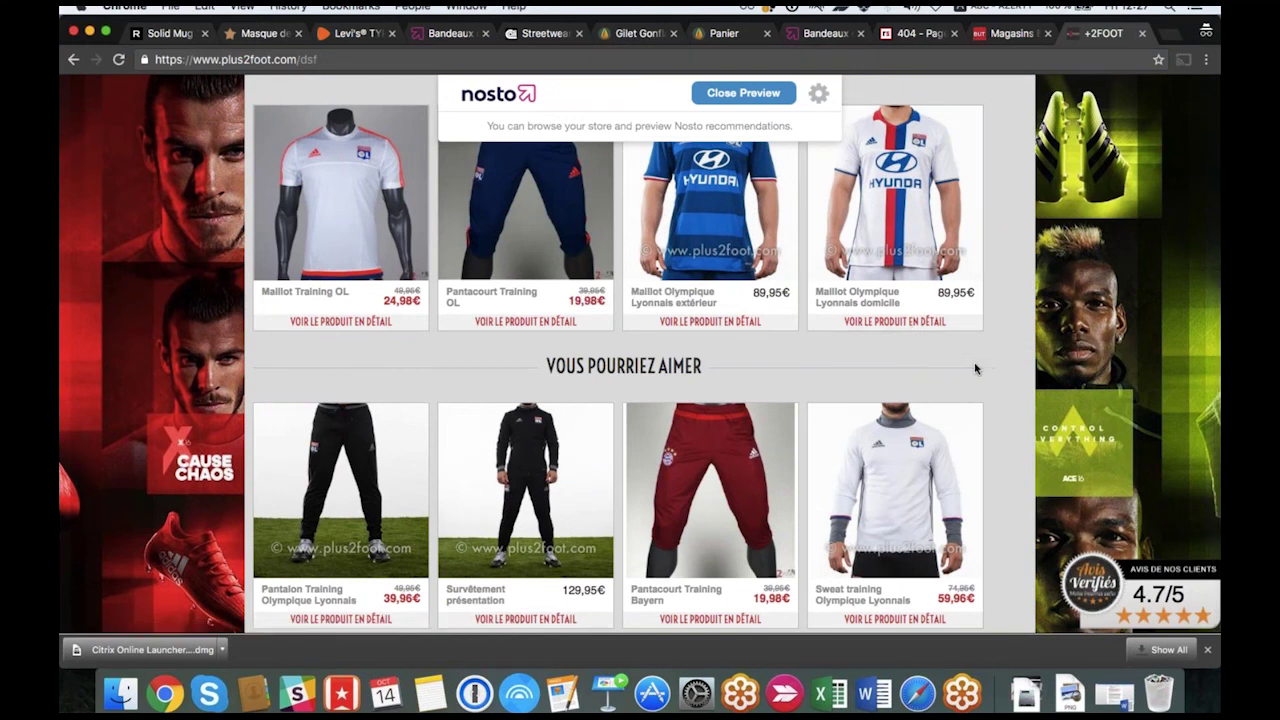
{"action": "scroll", "coordinate": [976, 369], "scroll_direction": "up", "scroll_amount": 2}
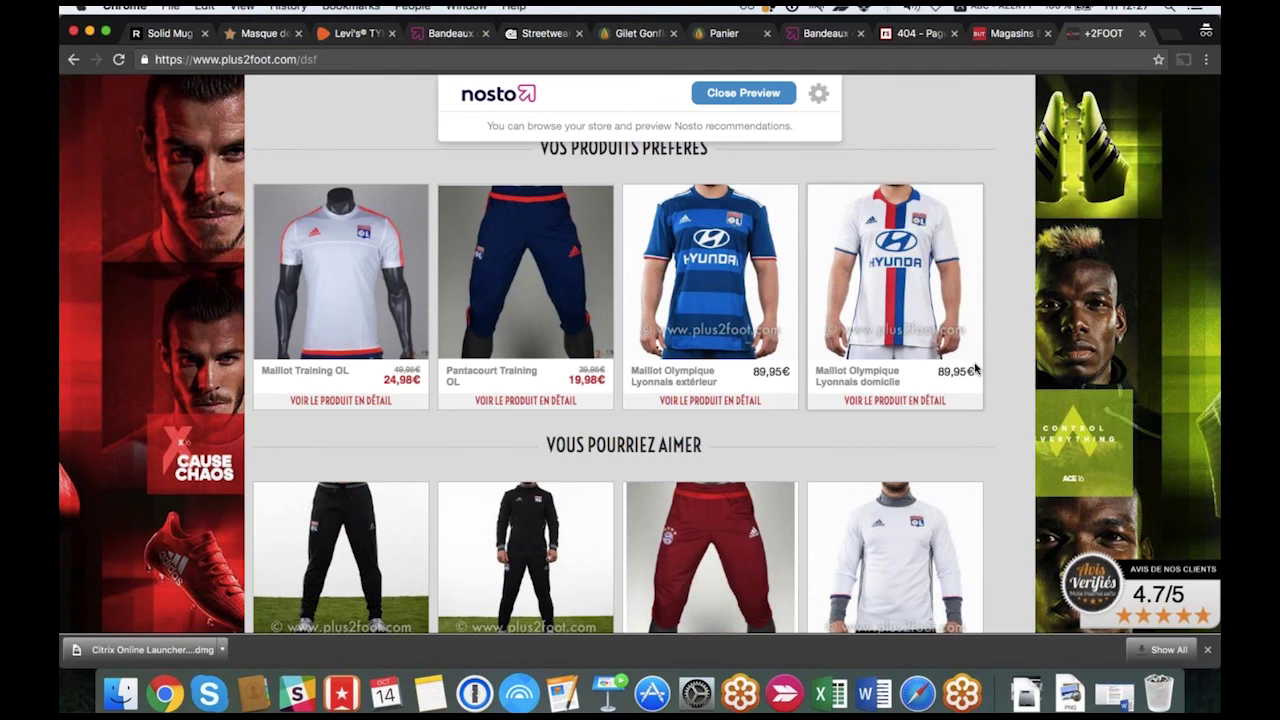
{"action": "scroll", "coordinate": [975, 370], "scroll_direction": "up", "scroll_amount": 2}
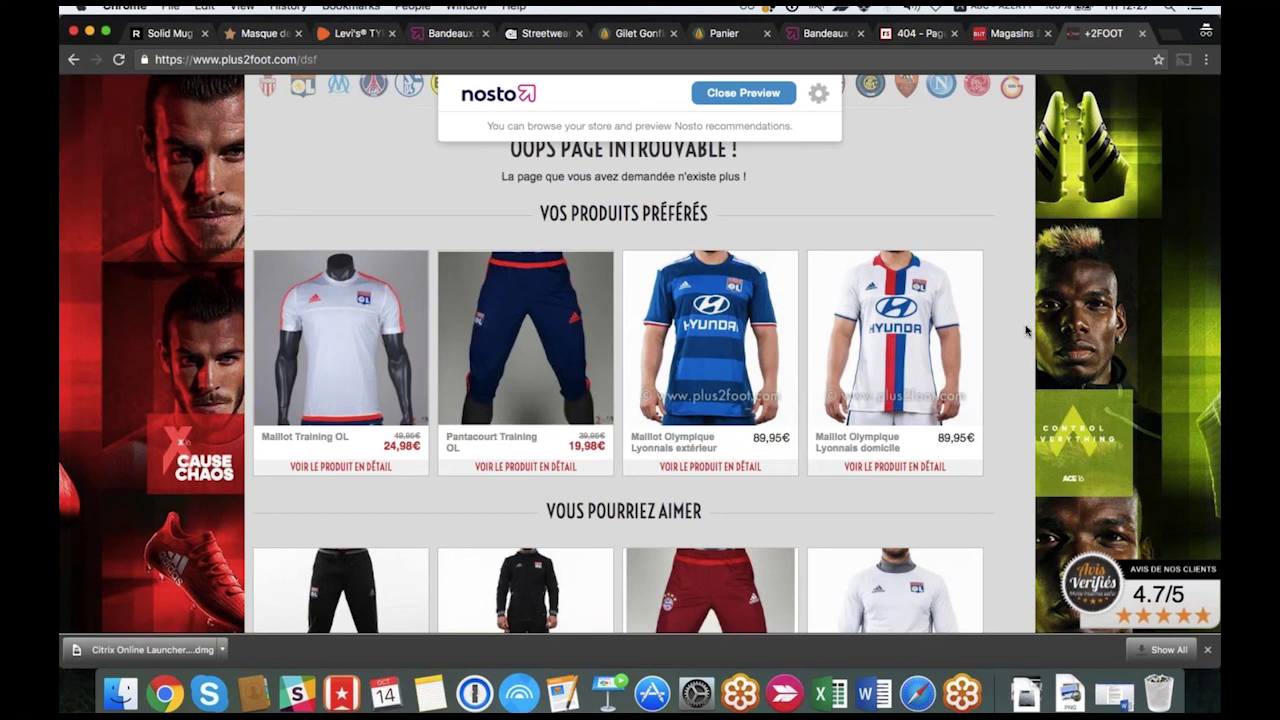
{"action": "scroll", "coordinate": [980, 338], "scroll_direction": "up", "scroll_amount": 5}
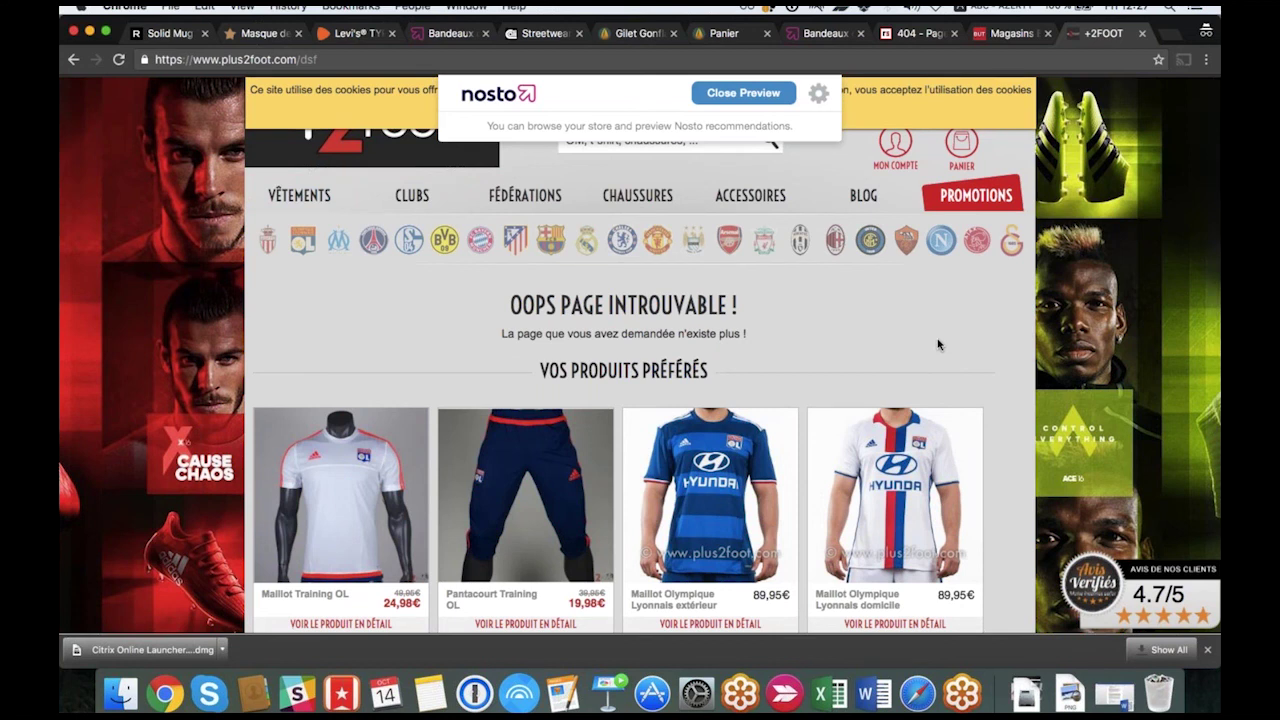
{"action": "scroll", "coordinate": [880, 334], "scroll_direction": "down", "scroll_amount": 1}
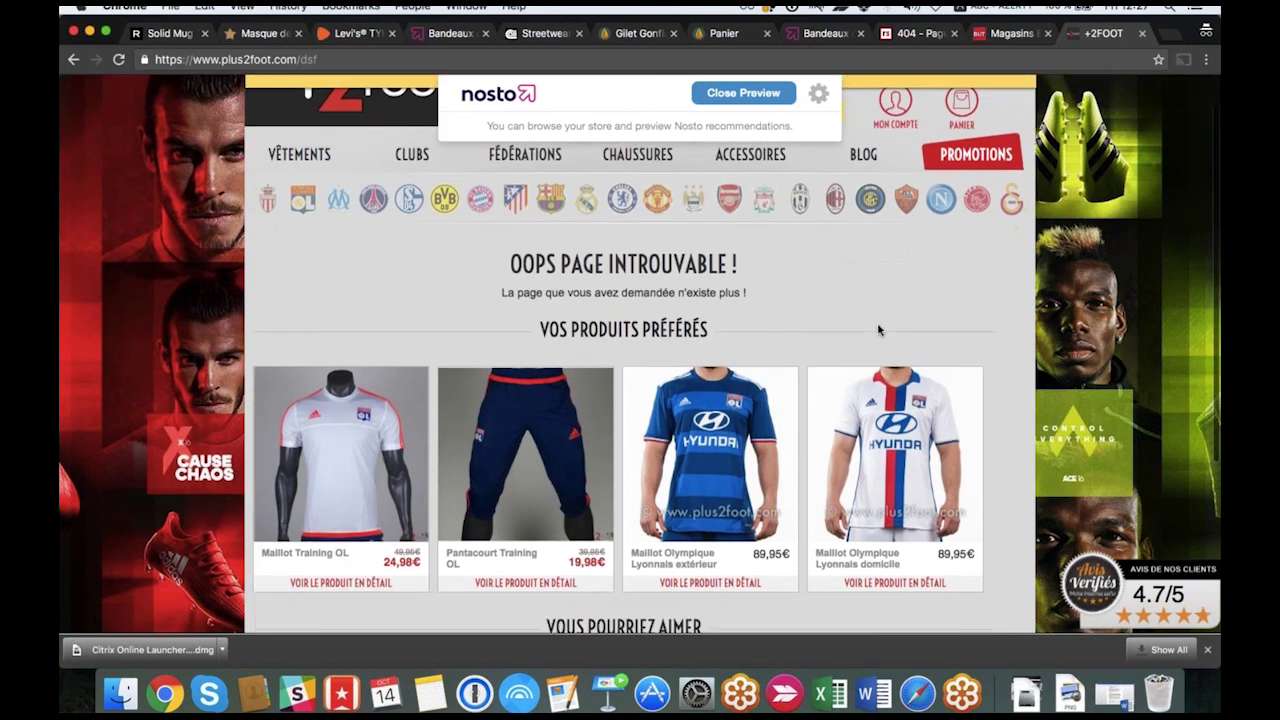
{"action": "scroll", "coordinate": [879, 330], "scroll_direction": "down", "scroll_amount": 1}
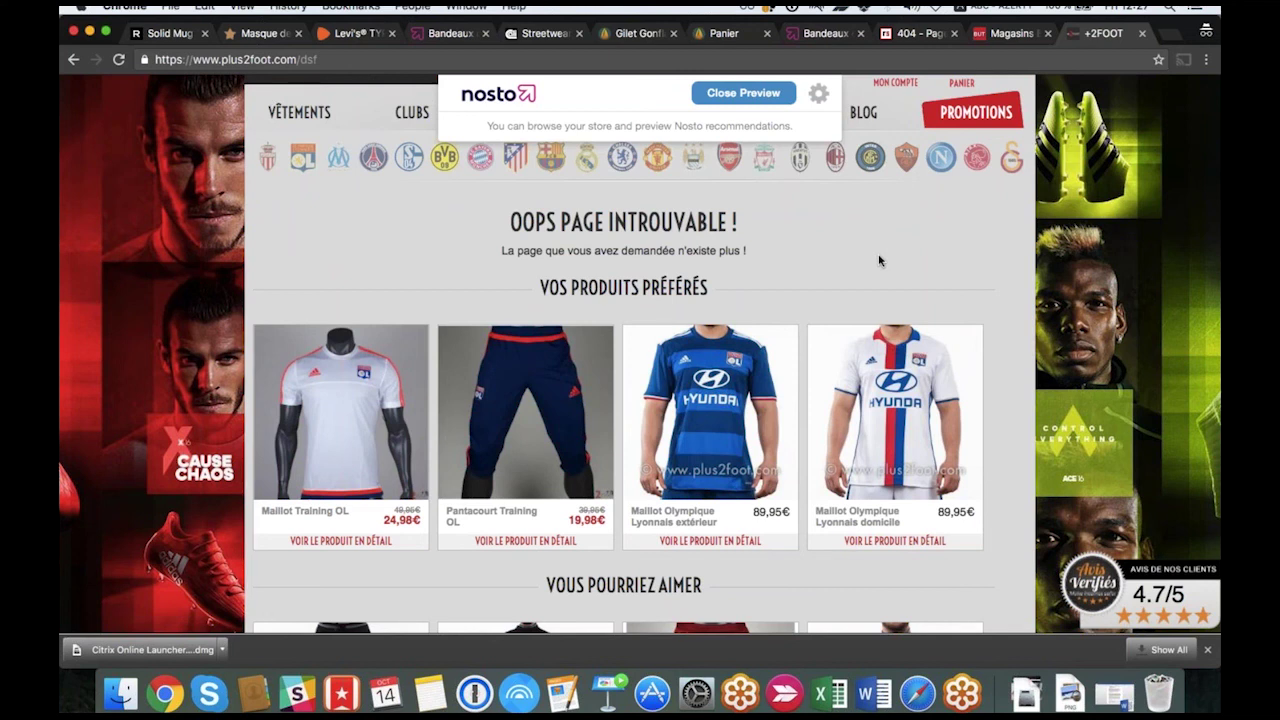
Switch to the plus2foot 404 page in Safari to compare its best-seller recommendations with the personalised ones.
{"action": "key", "text": "ctrl+Up"}
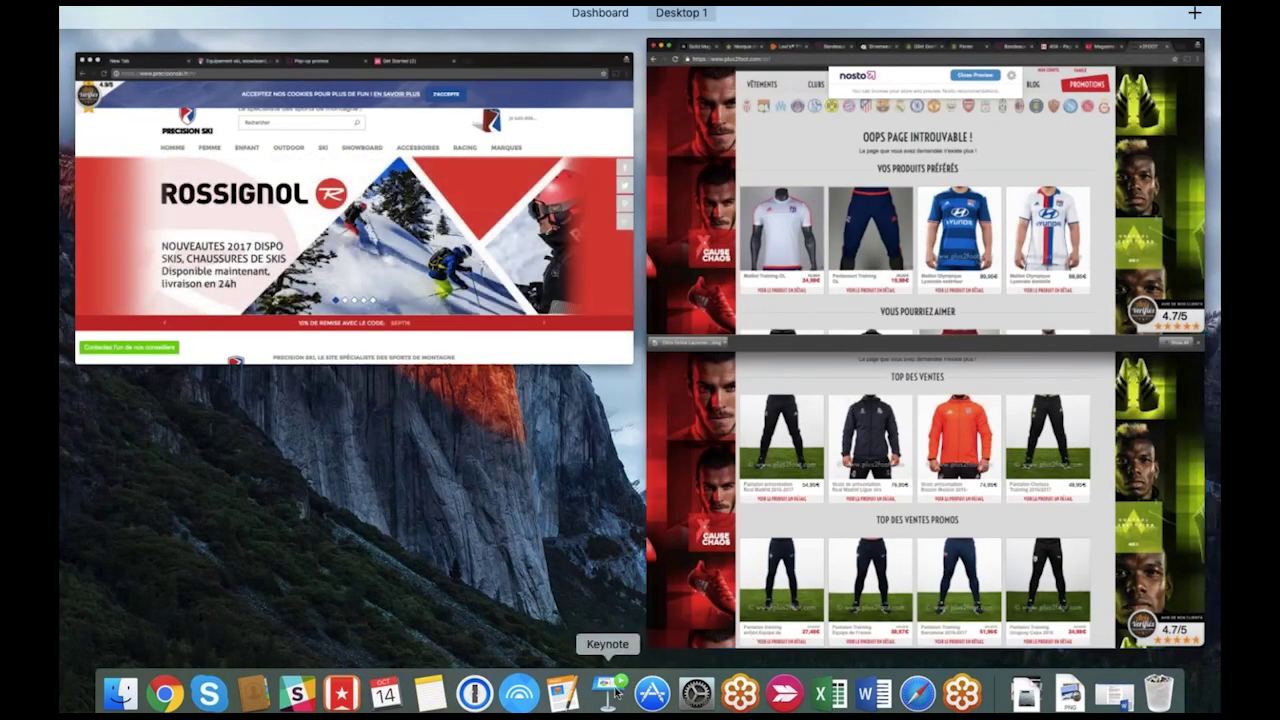
{"action": "left_click", "coordinate": [890, 420]}
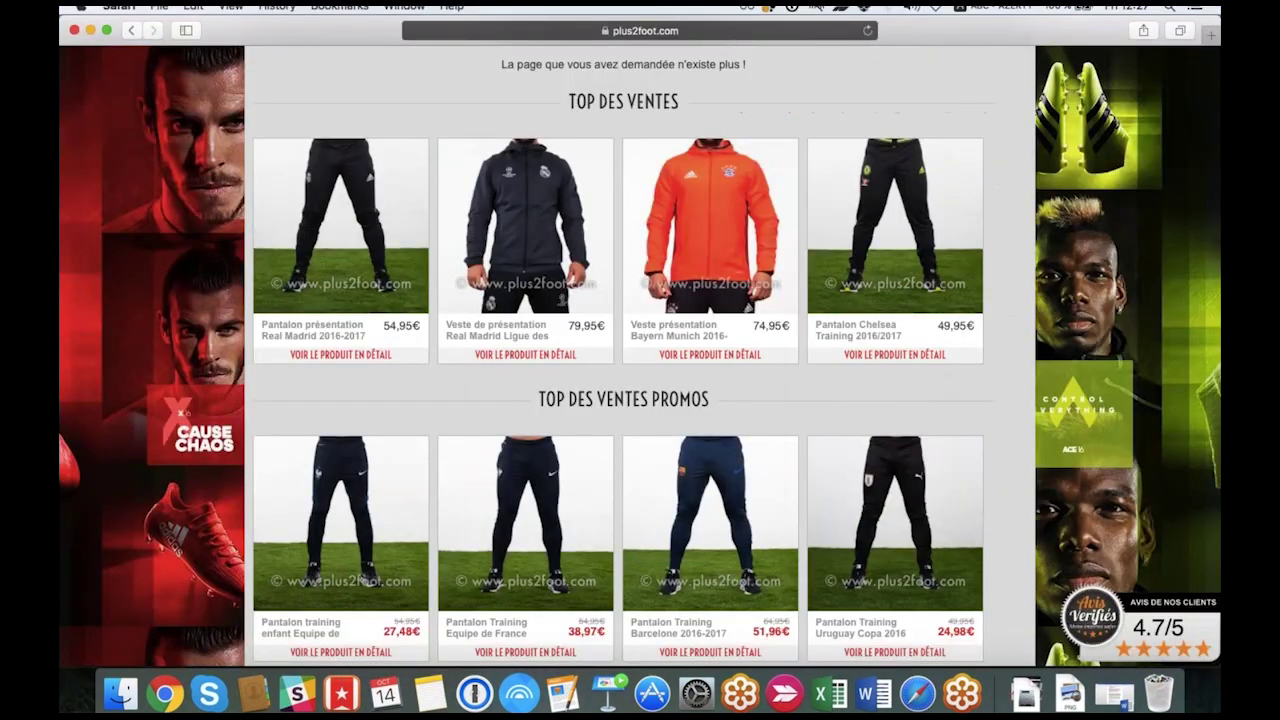